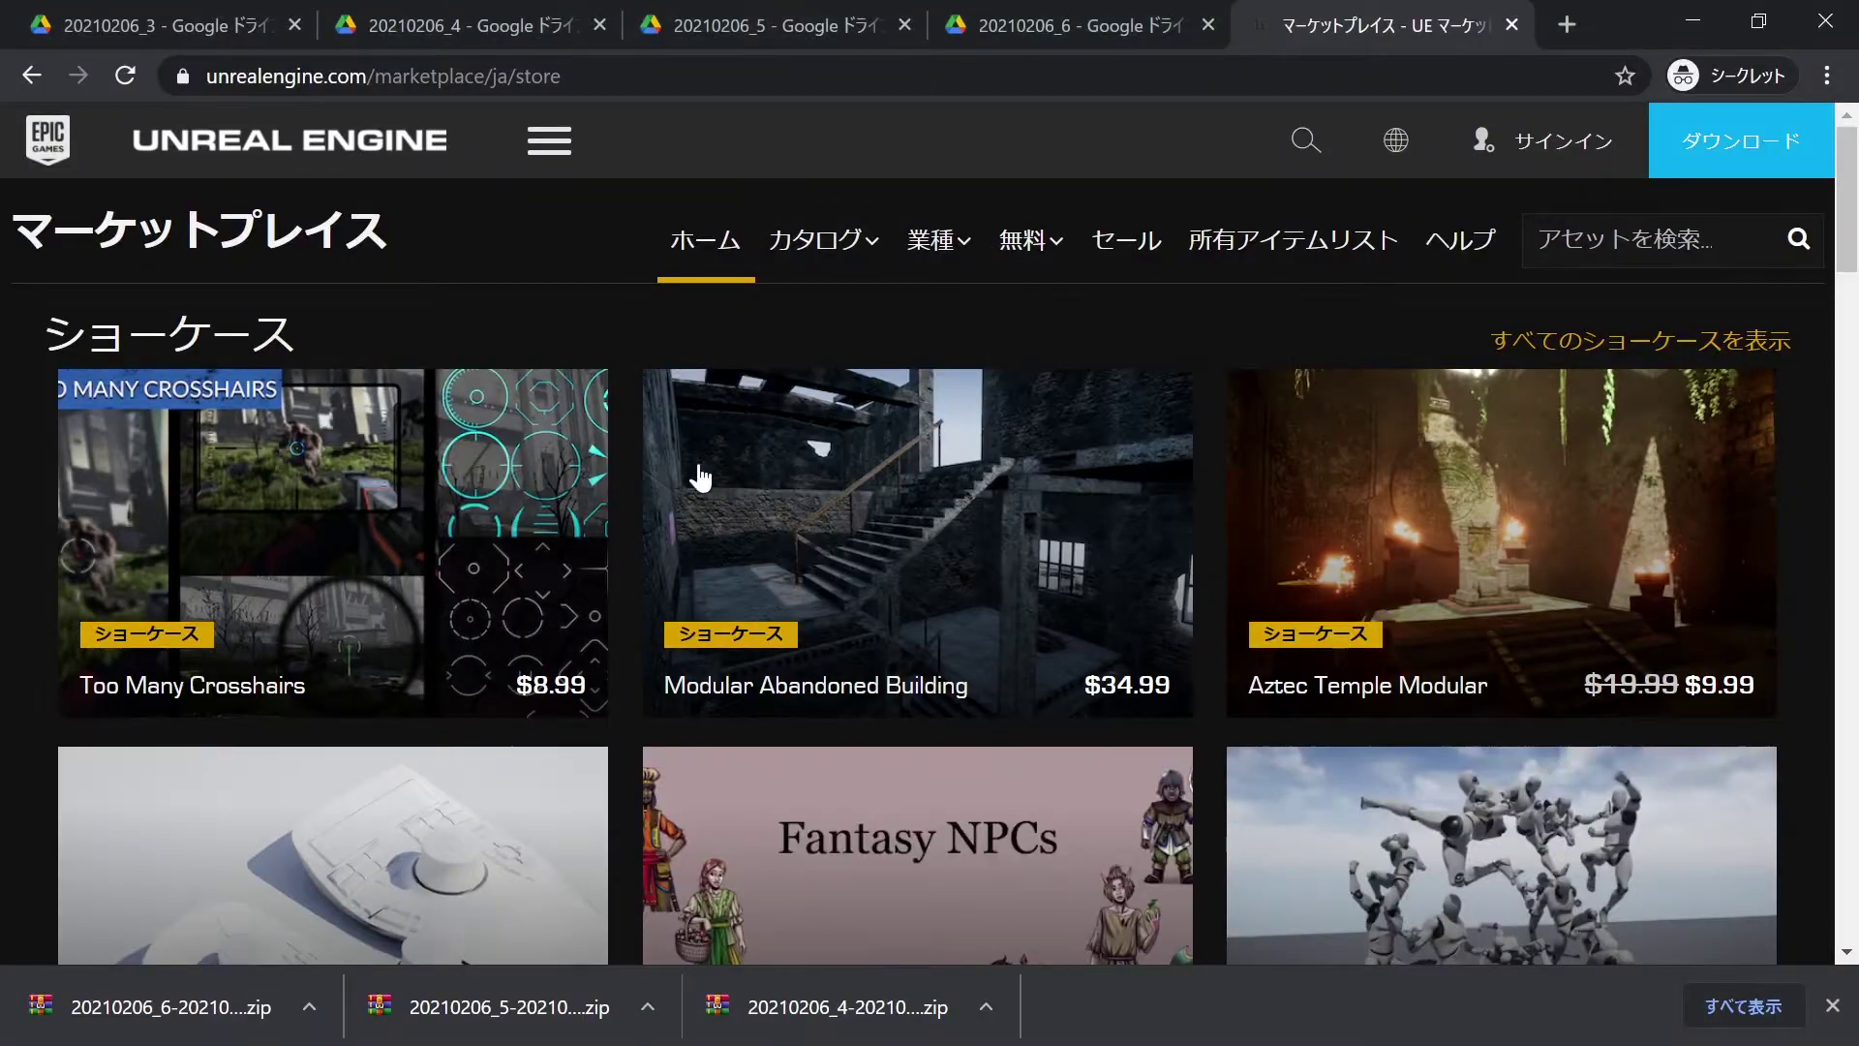
- Browse the Marketplace home page, return to the top, and show the カタログ category dropdown
{"action": "scroll", "coordinate": [792, 428], "scroll_direction": "down", "scroll_amount": 10}
{"action": "scroll", "coordinate": [792, 428], "scroll_direction": "down", "scroll_amount": 7}
{"action": "scroll", "coordinate": [792, 428], "scroll_direction": "up", "scroll_amount": 3}
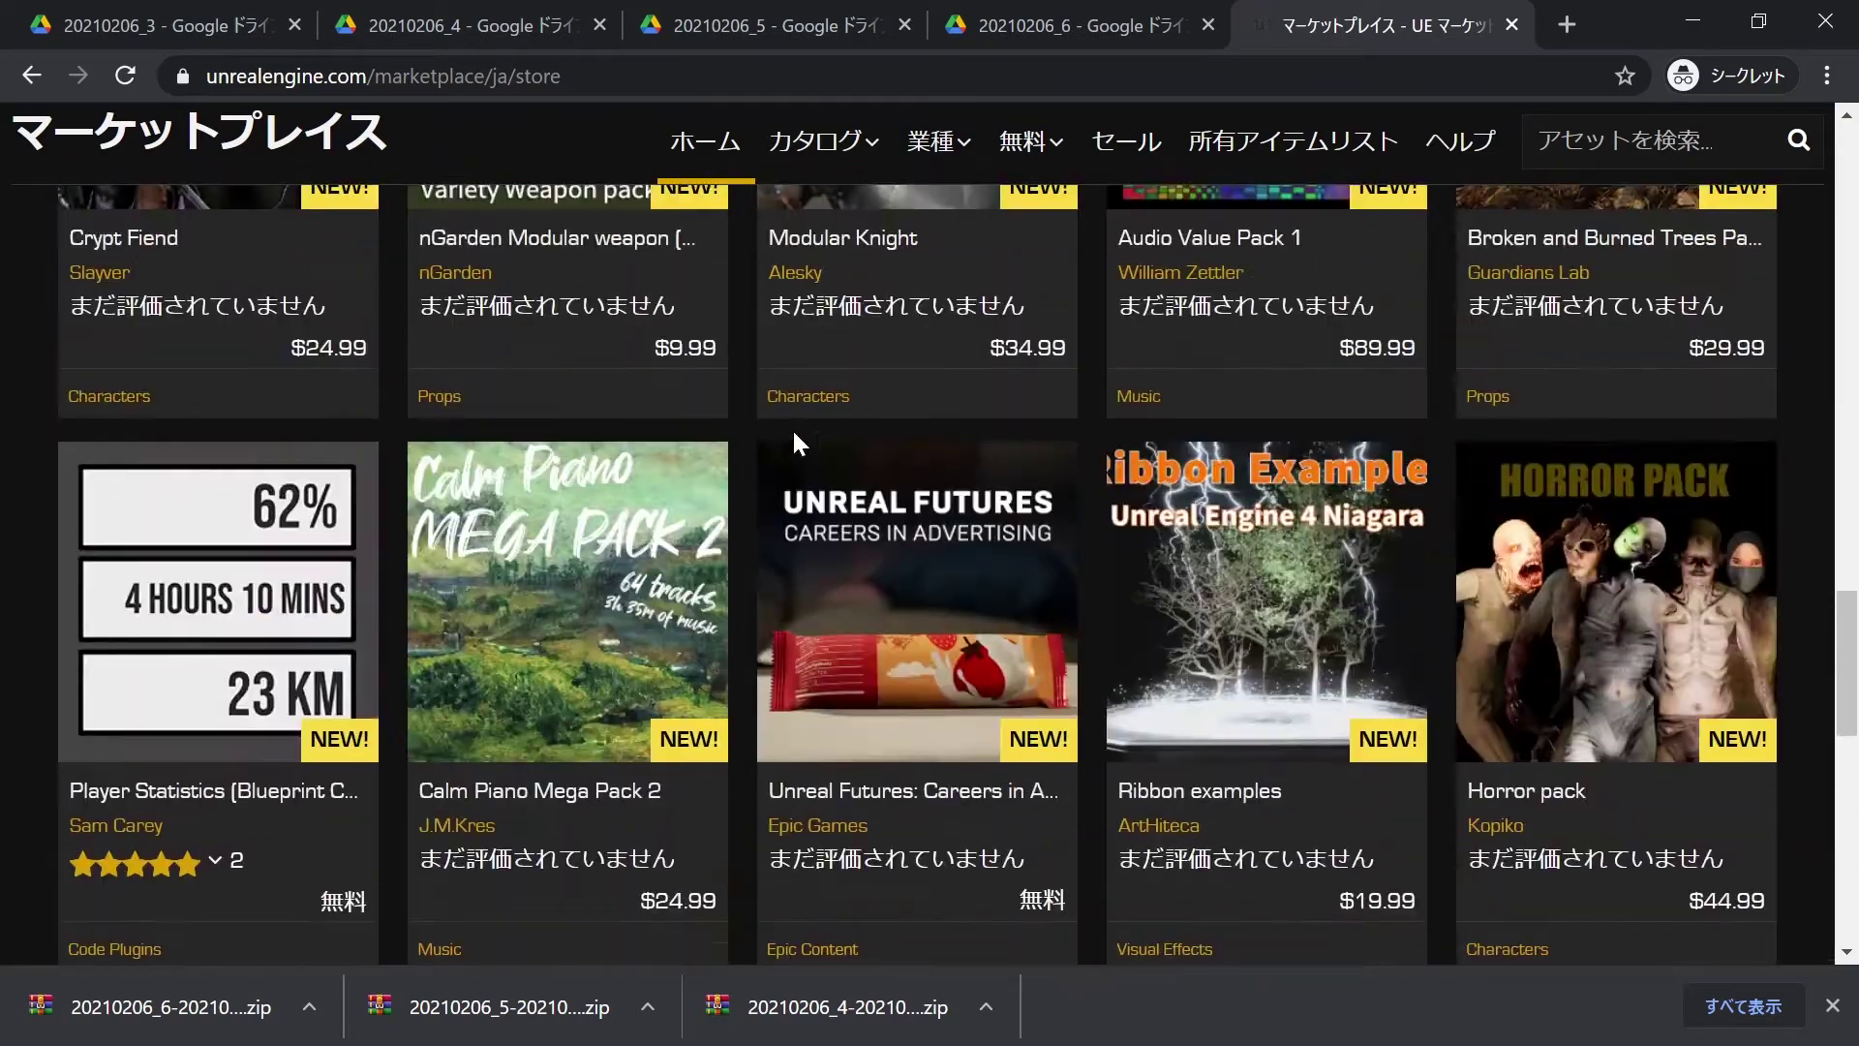
{"action": "scroll", "coordinate": [792, 428], "scroll_direction": "up", "scroll_amount": 7}
{"action": "scroll", "coordinate": [792, 436], "scroll_direction": "up", "scroll_amount": 10}
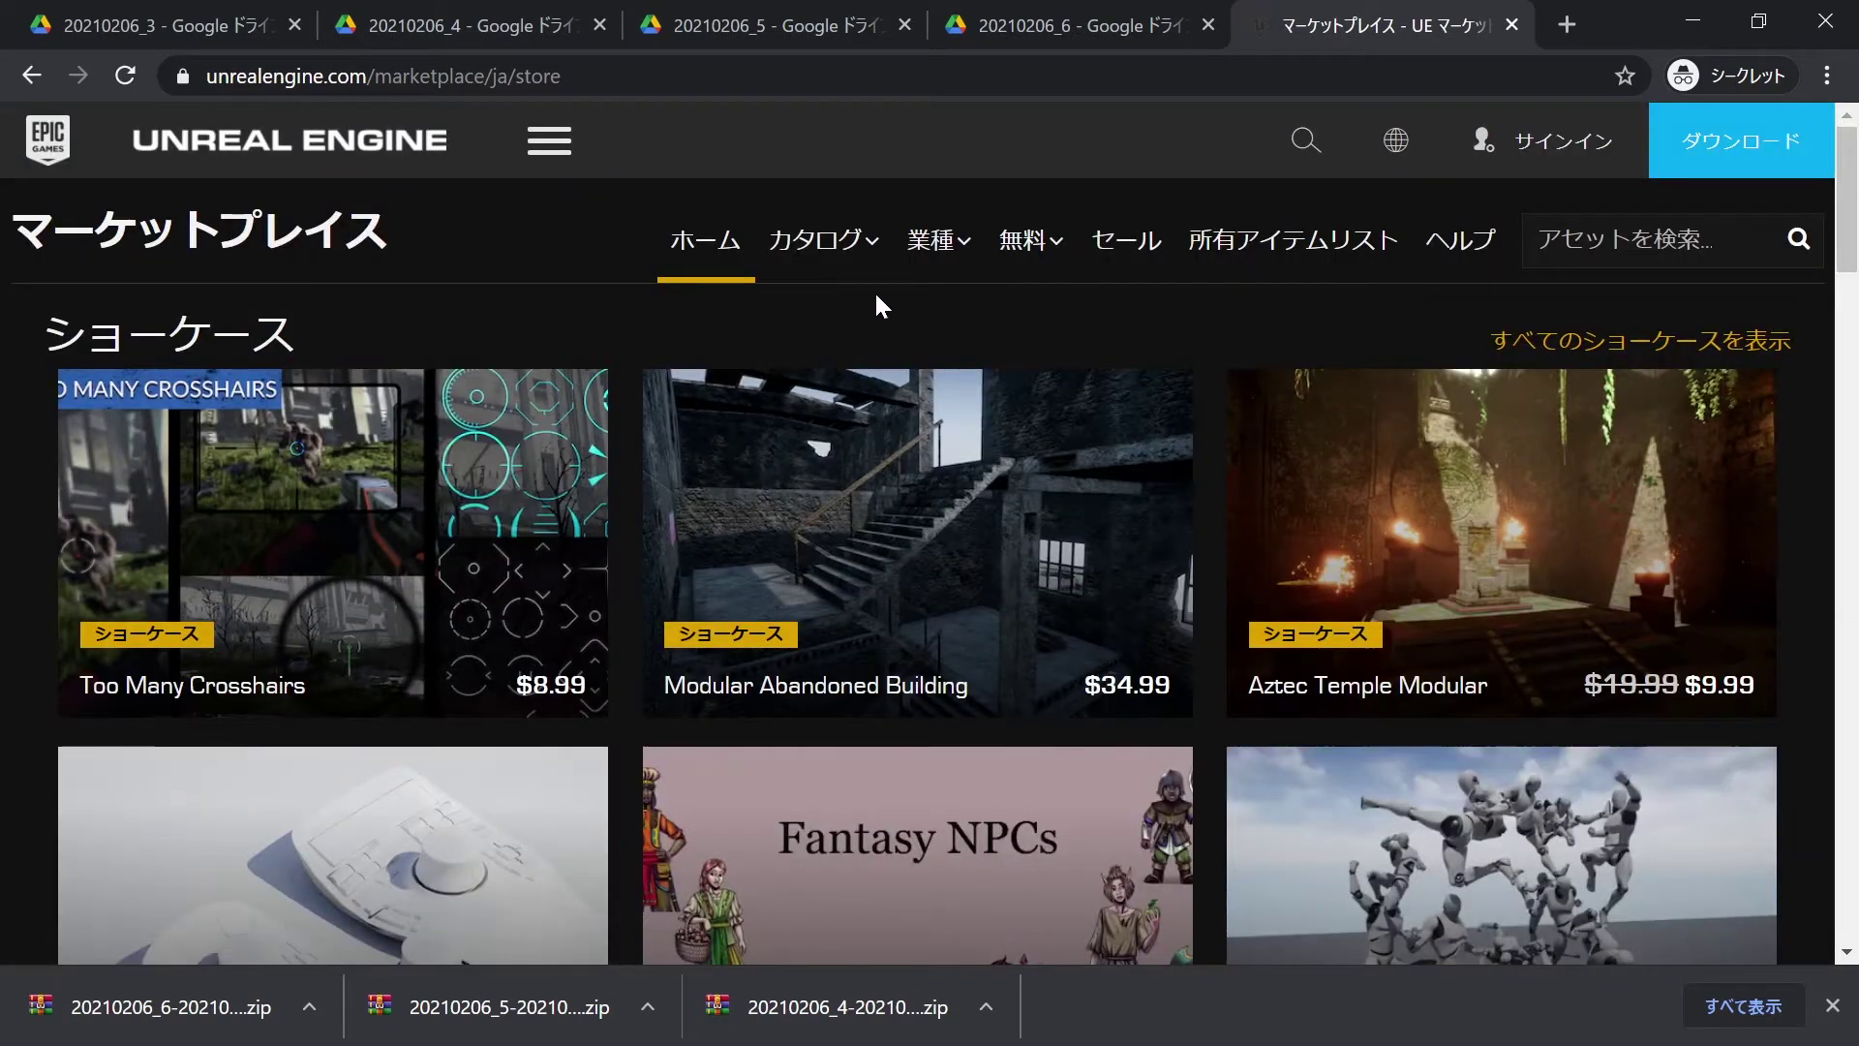
{"action": "scroll", "coordinate": [975, 387], "scroll_direction": "down", "scroll_amount": 5}
{"action": "scroll", "coordinate": [975, 387], "scroll_direction": "down", "scroll_amount": 5}
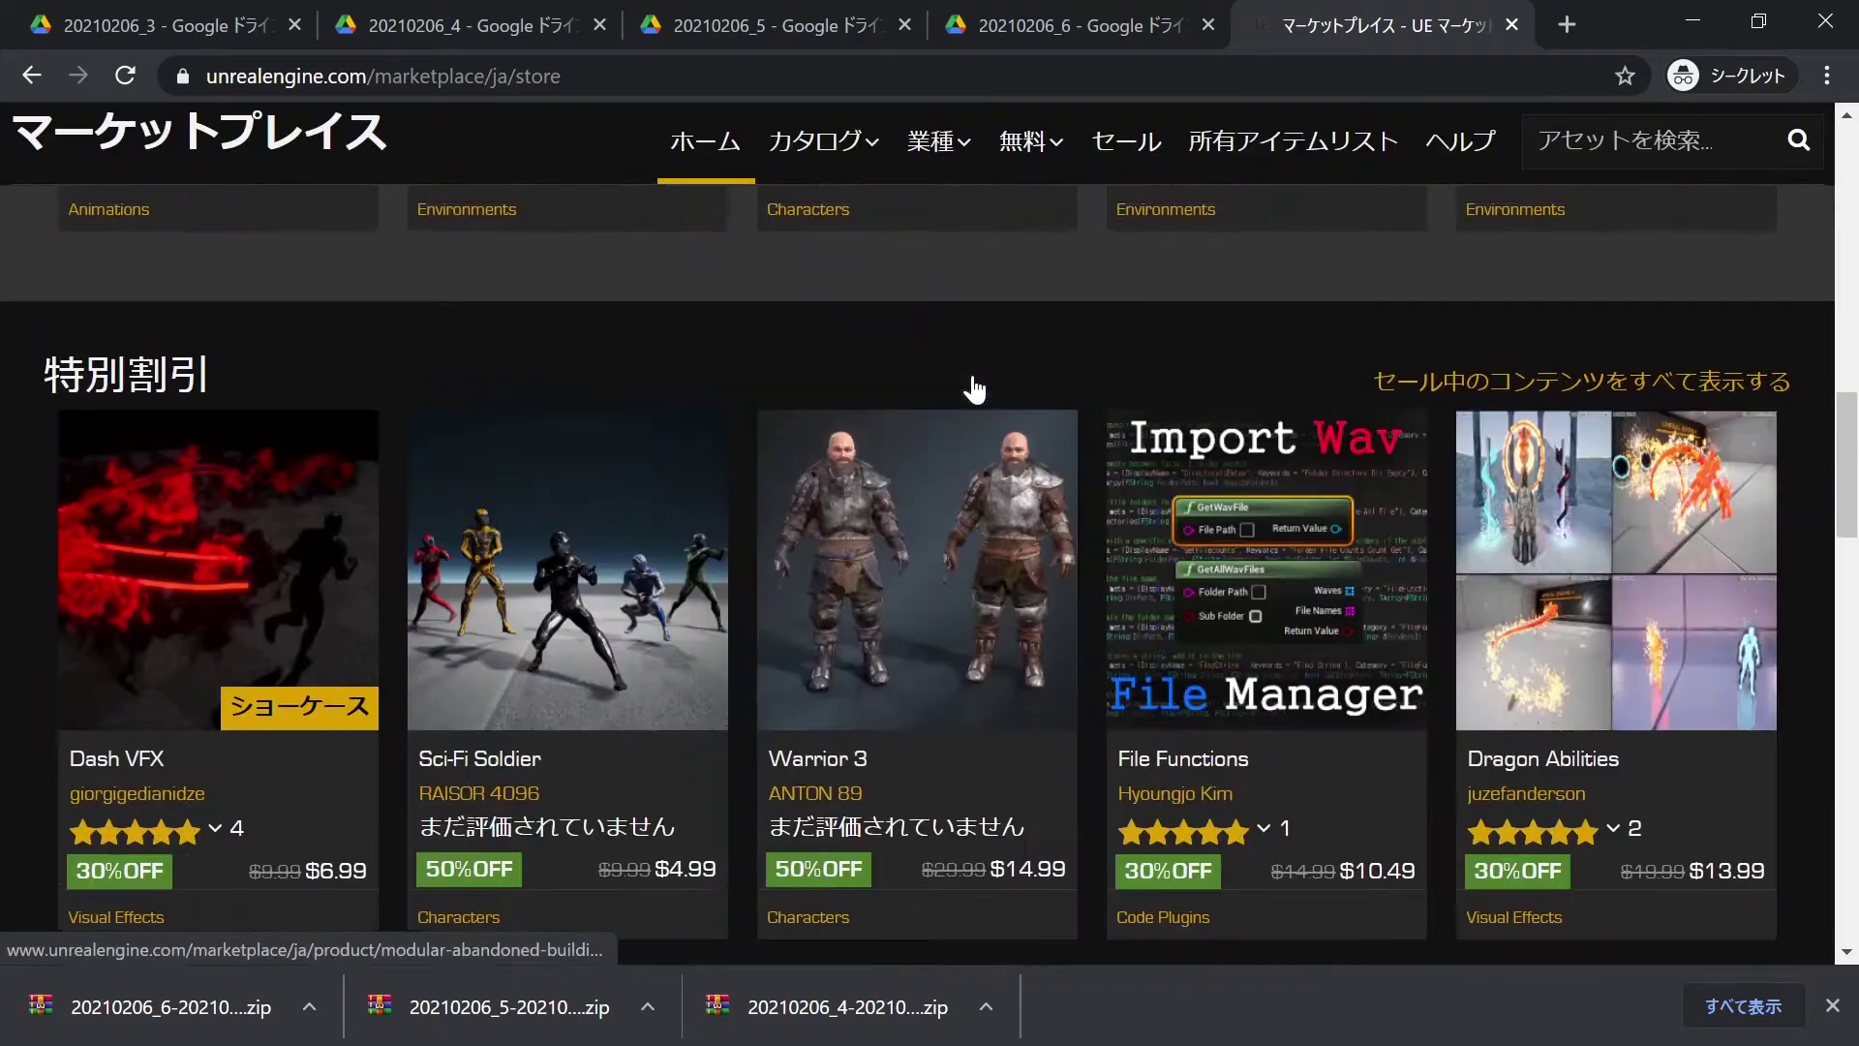
{"action": "scroll", "coordinate": [975, 388], "scroll_direction": "up", "scroll_amount": 10}
{"action": "mouse_move", "coordinate": [830, 247]}
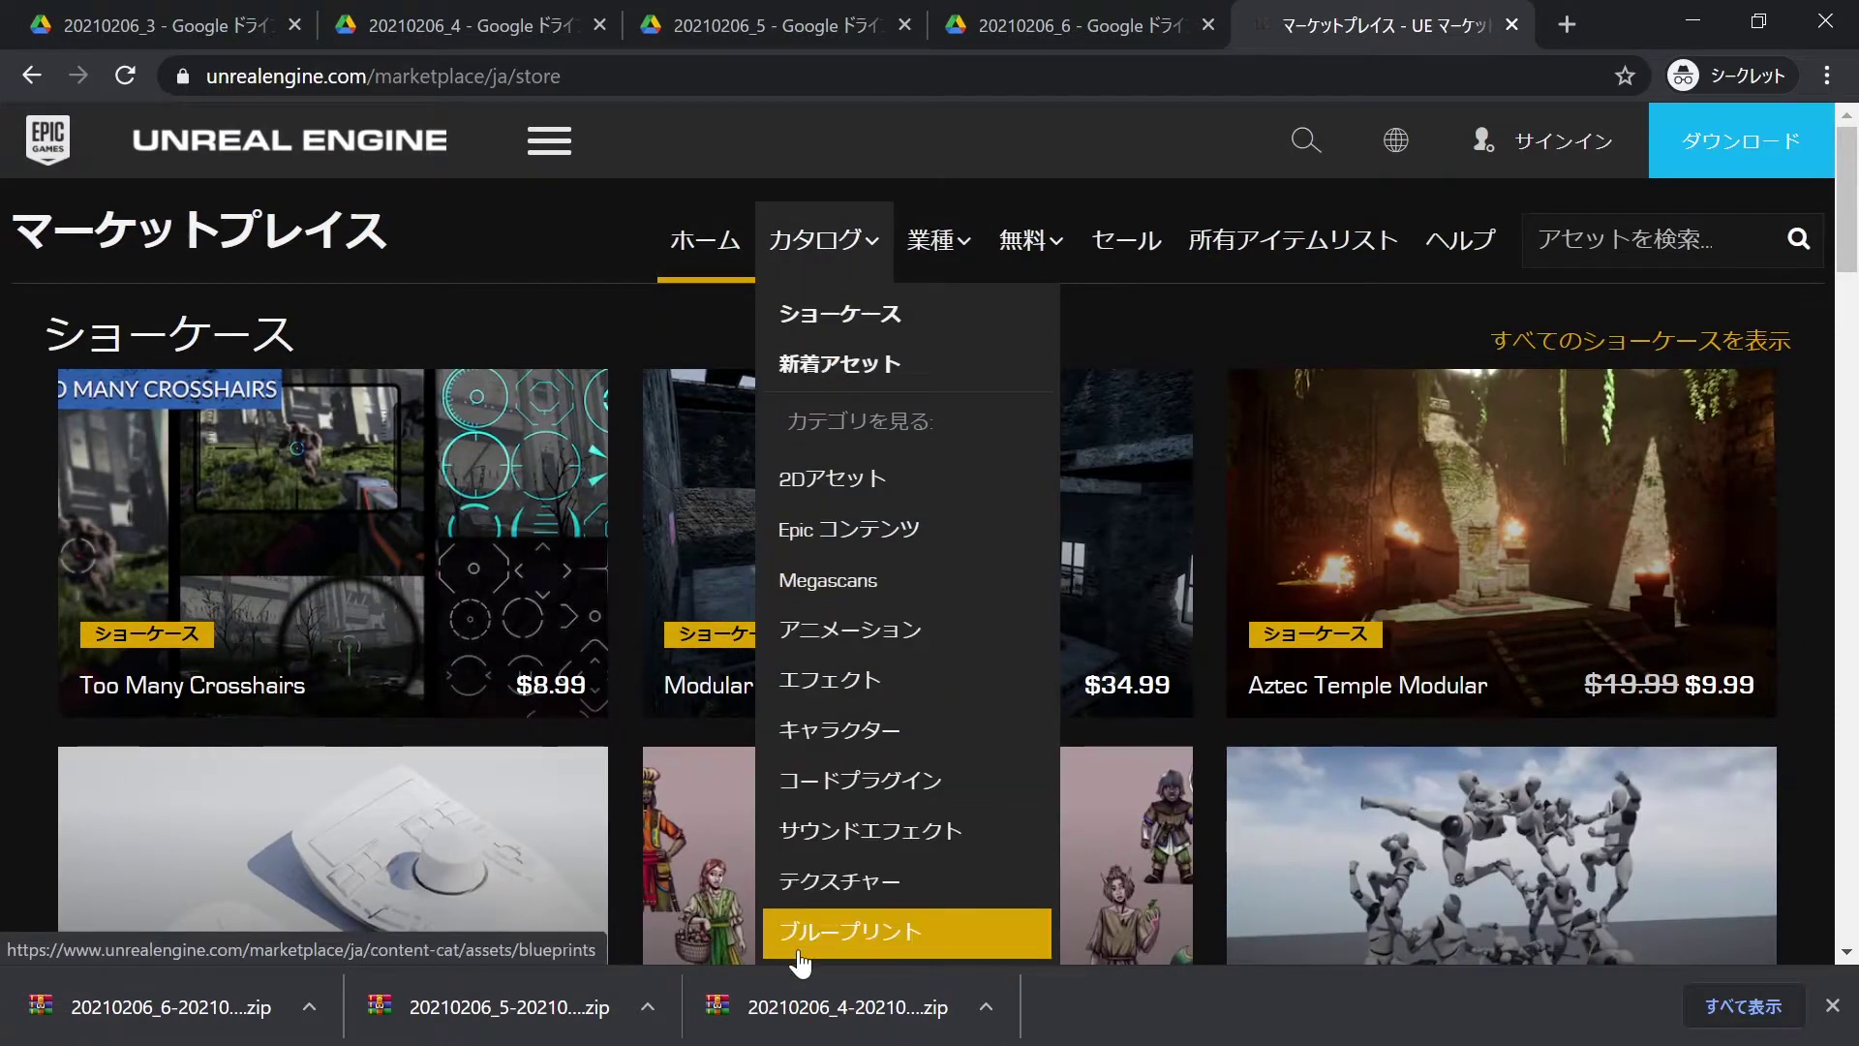
- Open the 環境 (Environments) category from the カタログ menu and browse its listings
{"action": "left_click", "coordinate": [823, 239]}
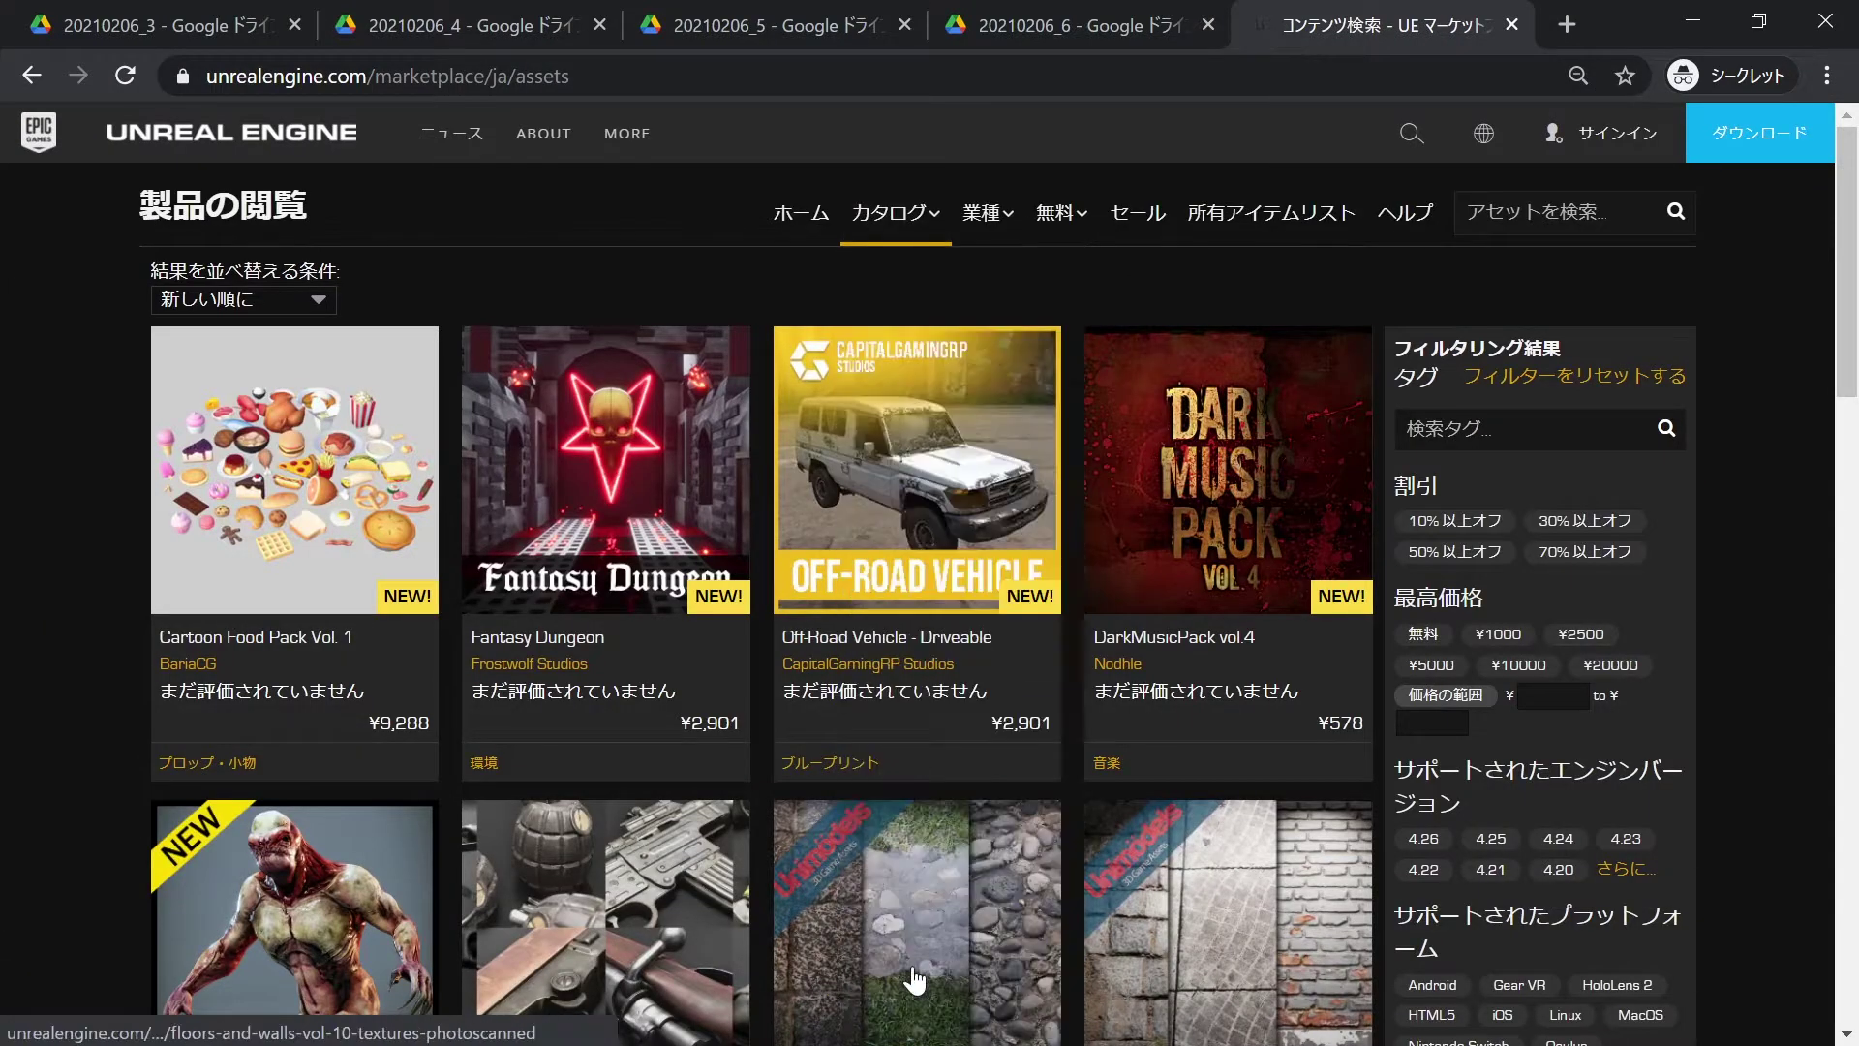
{"action": "mouse_move", "coordinate": [901, 215]}
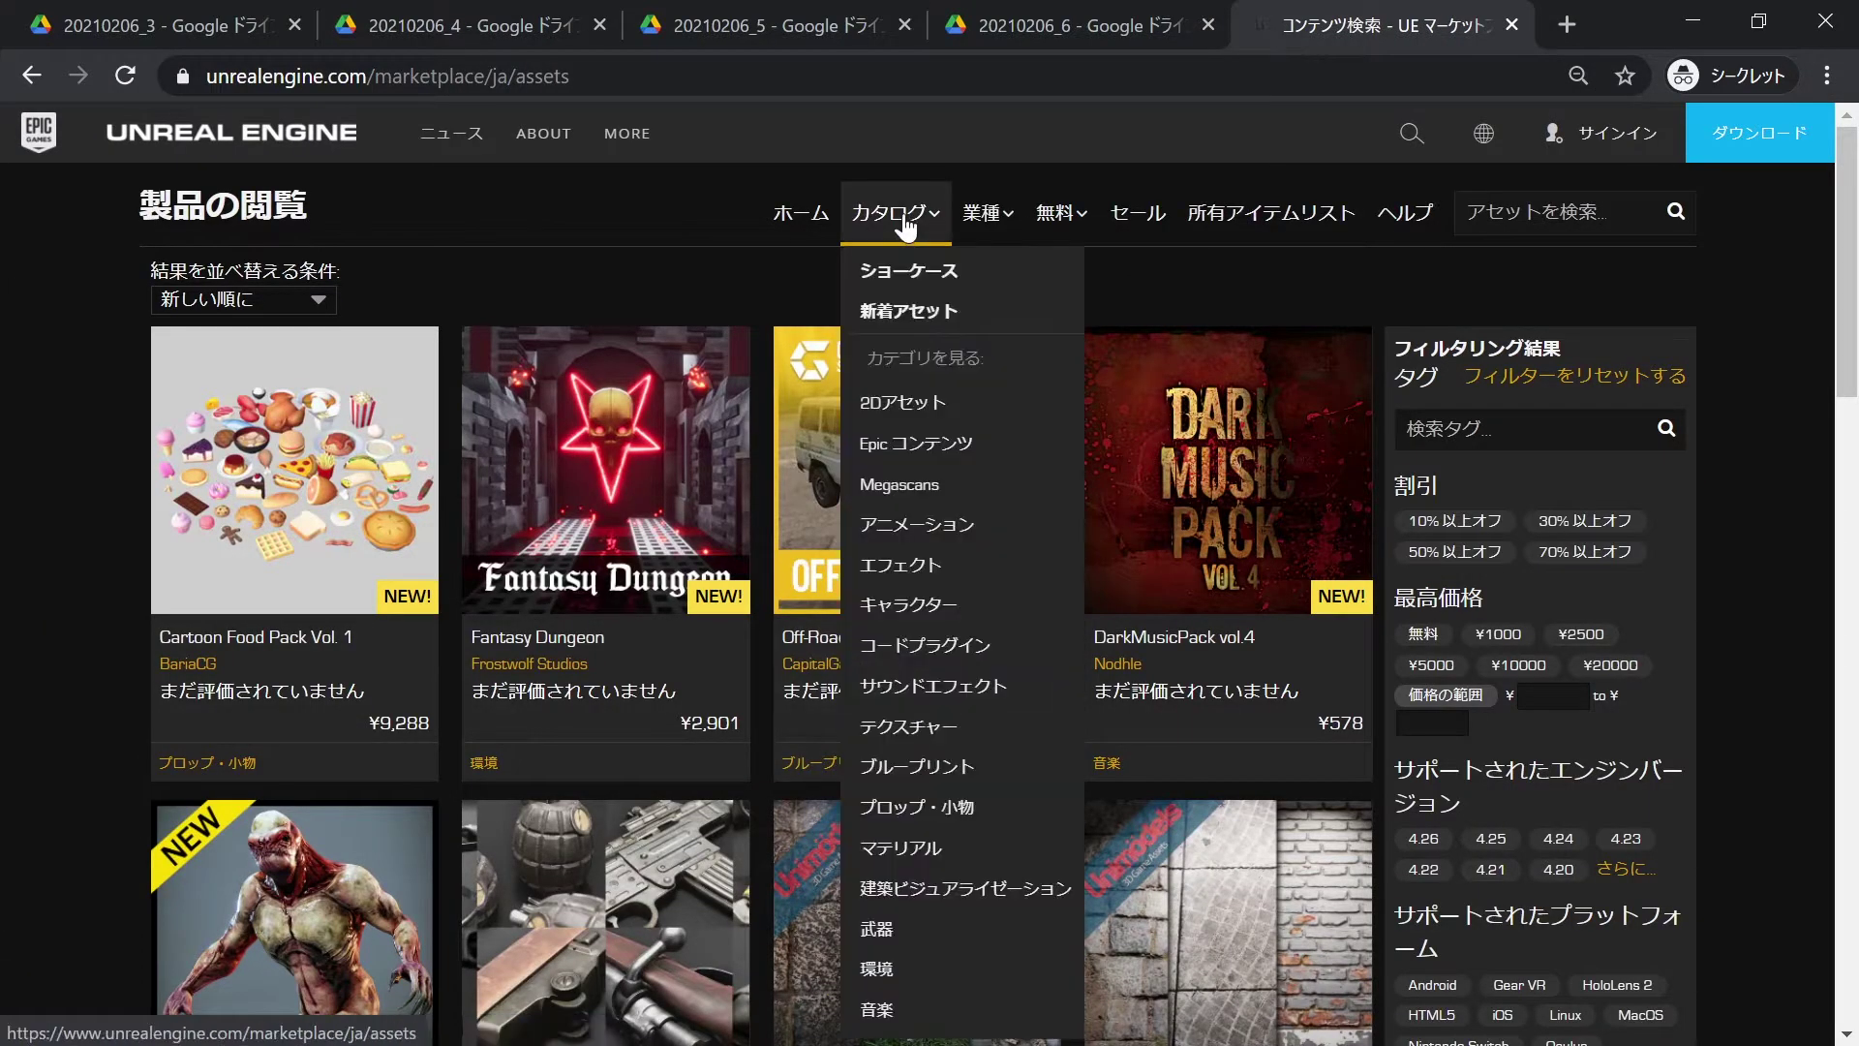
{"action": "left_click", "coordinate": [896, 978]}
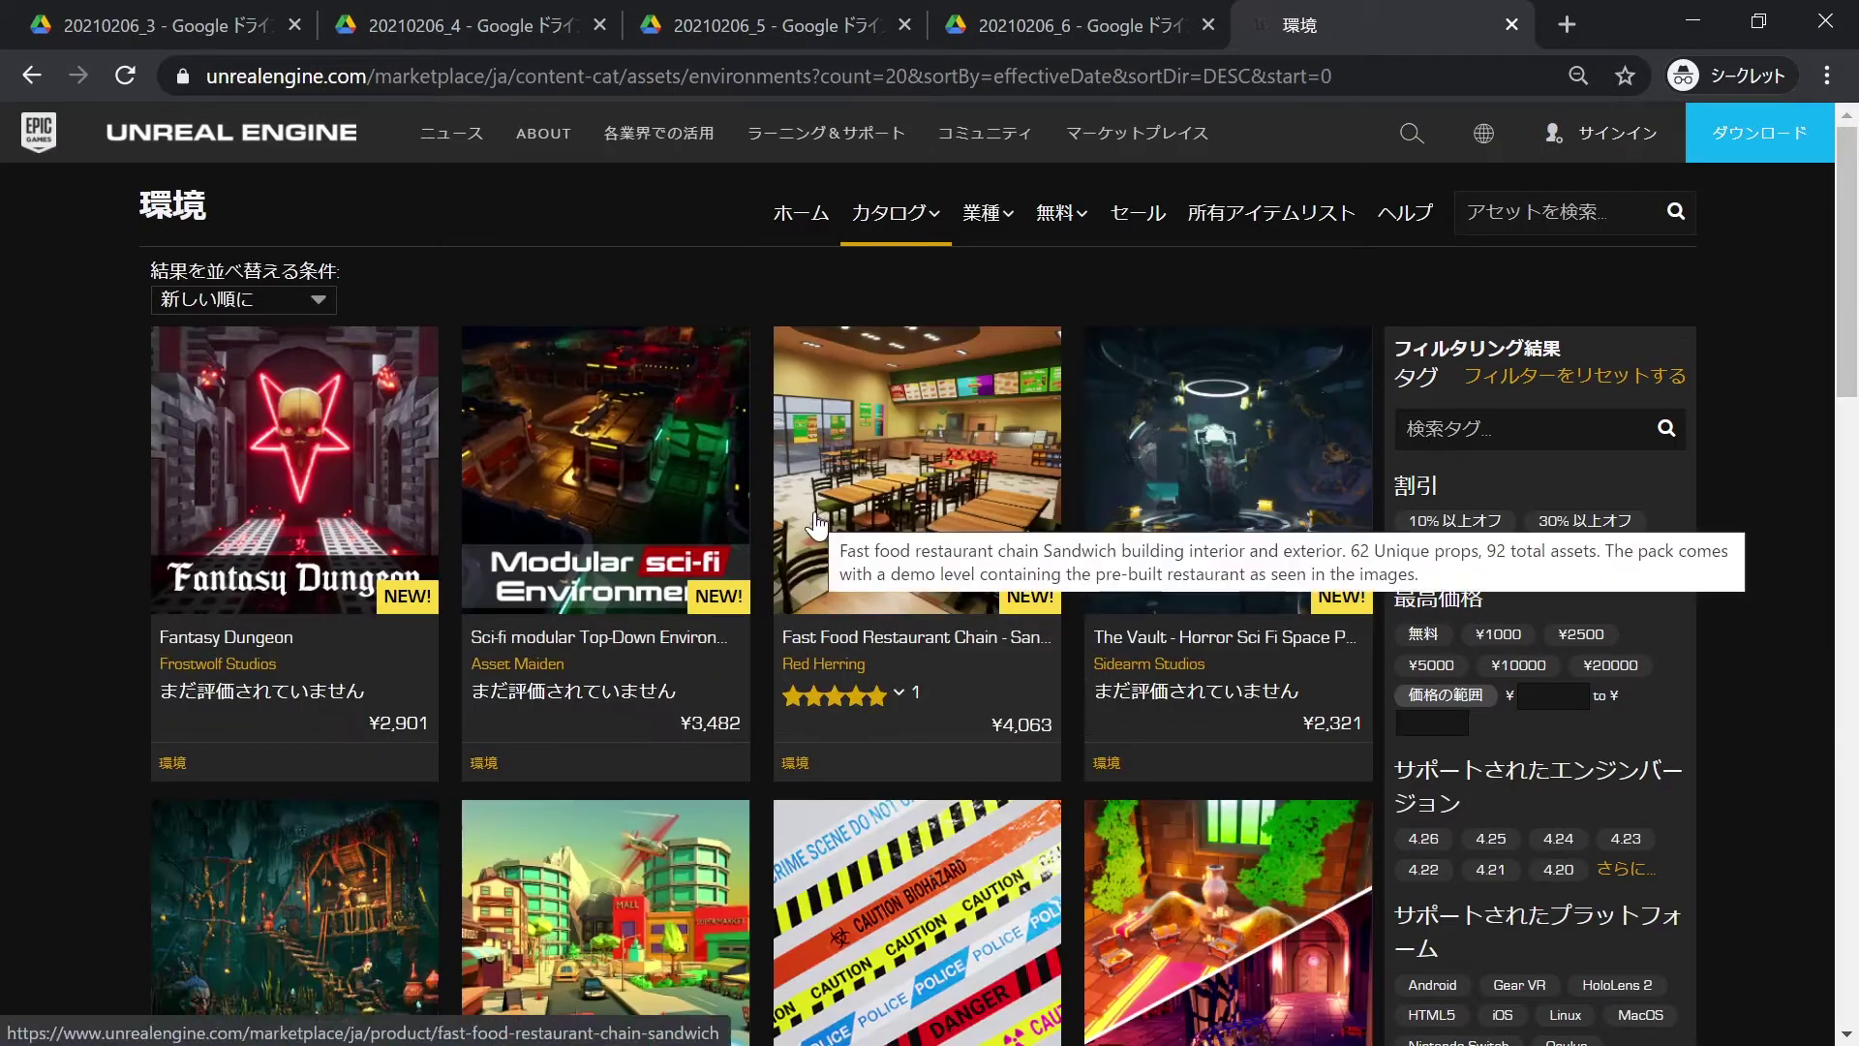
{"action": "scroll", "coordinate": [816, 523], "scroll_direction": "down", "scroll_amount": 5}
{"action": "scroll", "coordinate": [816, 524], "scroll_direction": "down", "scroll_amount": 6}
{"action": "scroll", "coordinate": [817, 524], "scroll_direction": "down", "scroll_amount": 6}
{"action": "scroll", "coordinate": [816, 524], "scroll_direction": "down", "scroll_amount": 5}
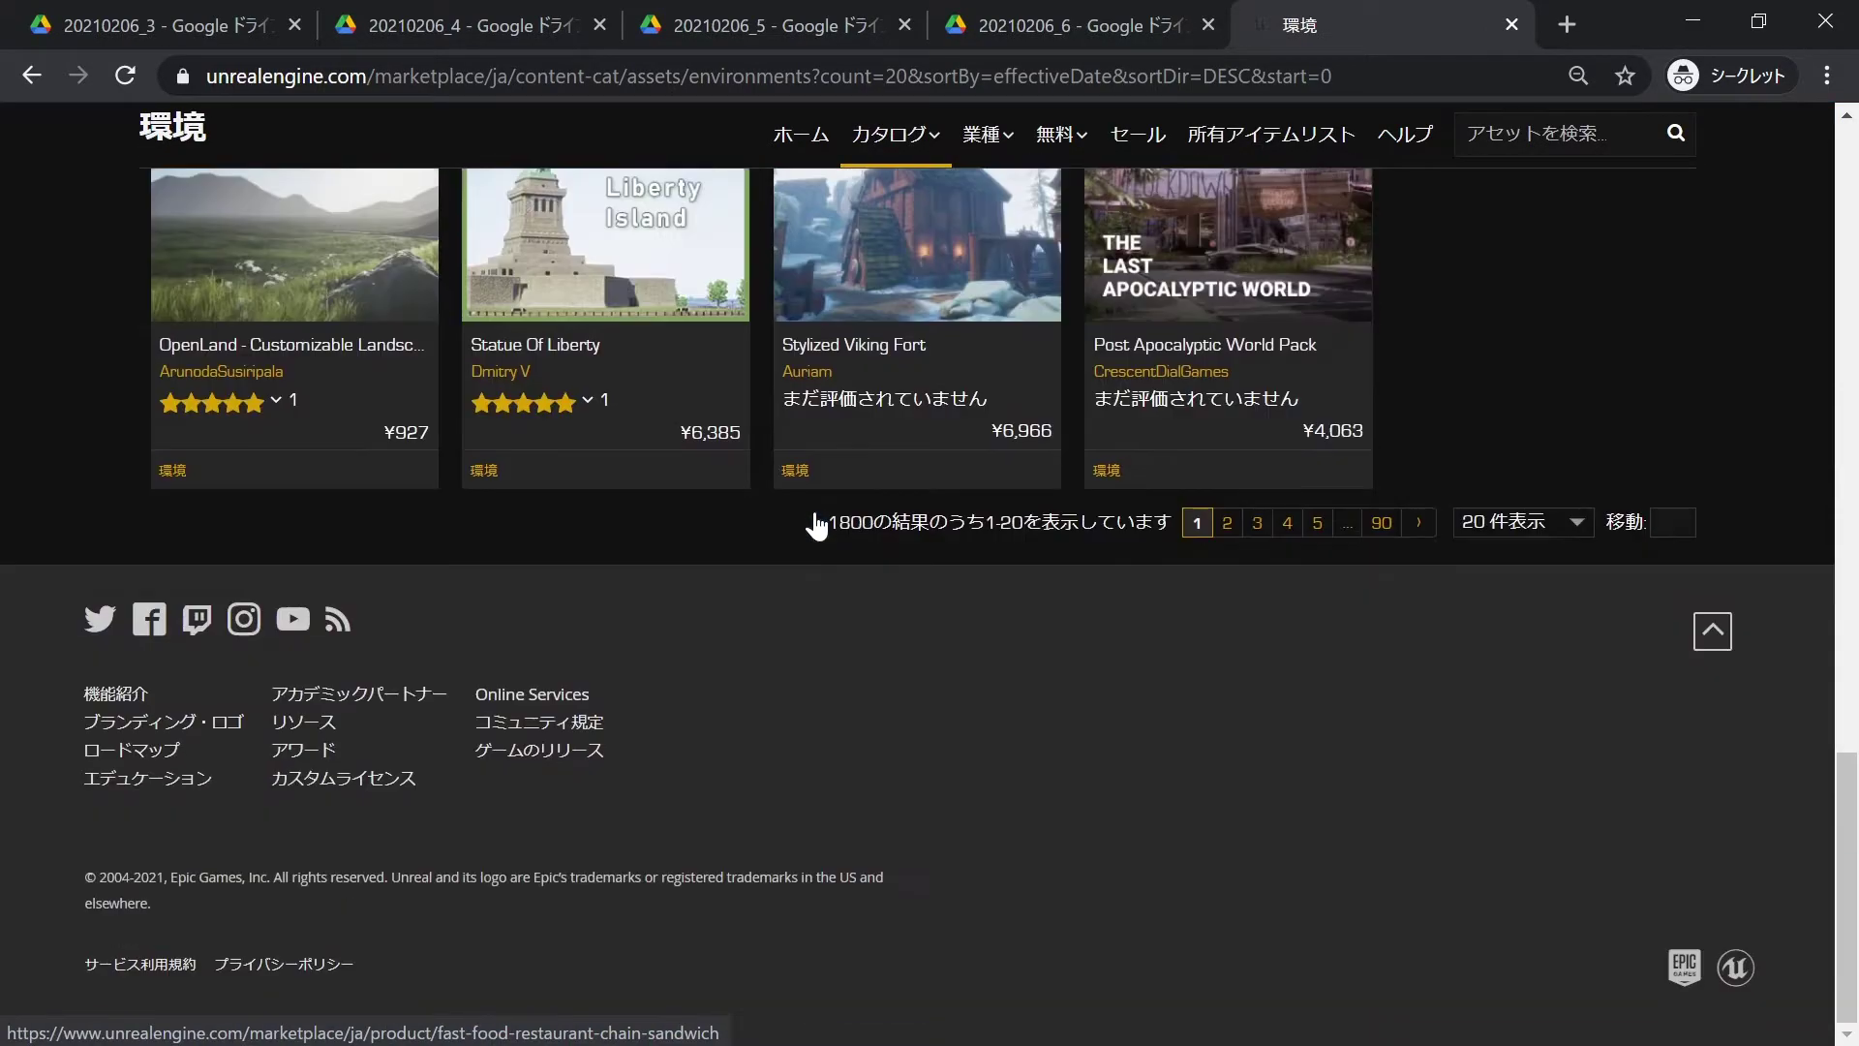
{"action": "scroll", "coordinate": [817, 524], "scroll_direction": "up", "scroll_amount": 3}
{"action": "scroll", "coordinate": [816, 524], "scroll_direction": "down", "scroll_amount": 3}
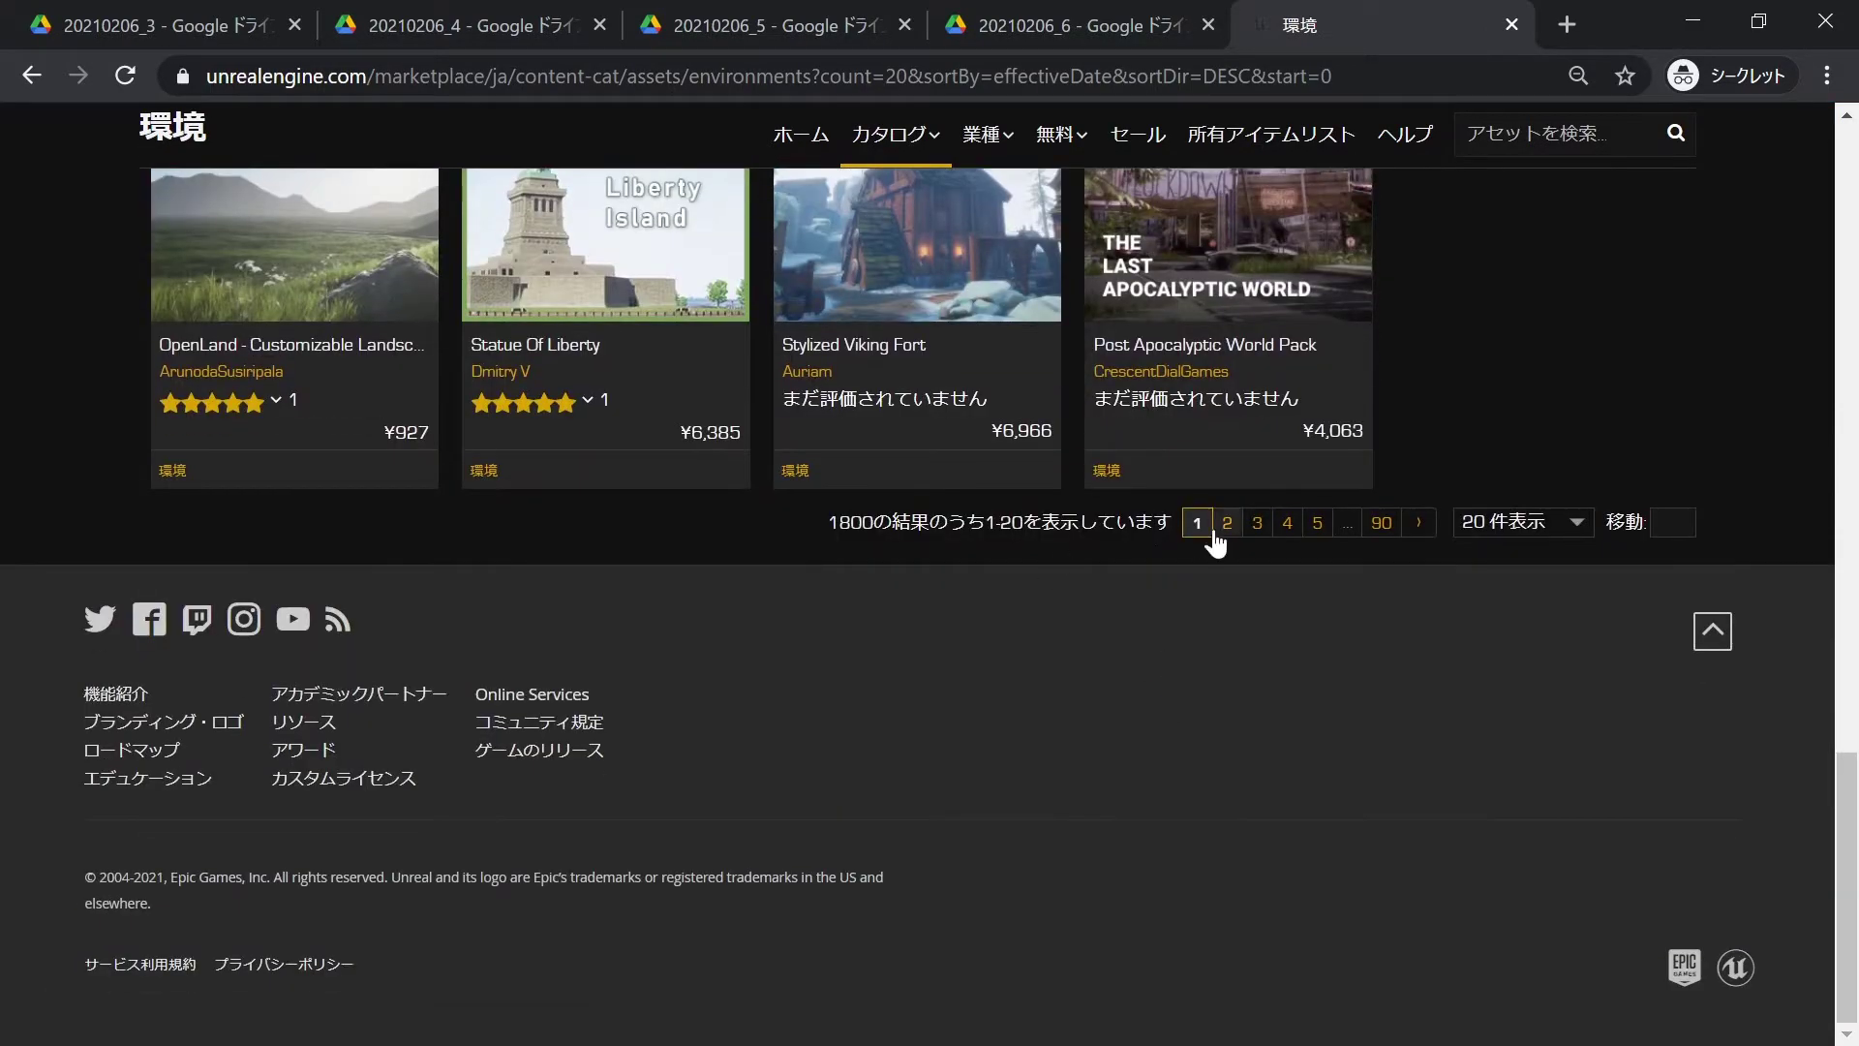
{"action": "scroll", "coordinate": [1240, 548], "scroll_direction": "up", "scroll_amount": 10}
{"action": "scroll", "coordinate": [1129, 560], "scroll_direction": "up", "scroll_amount": 10}
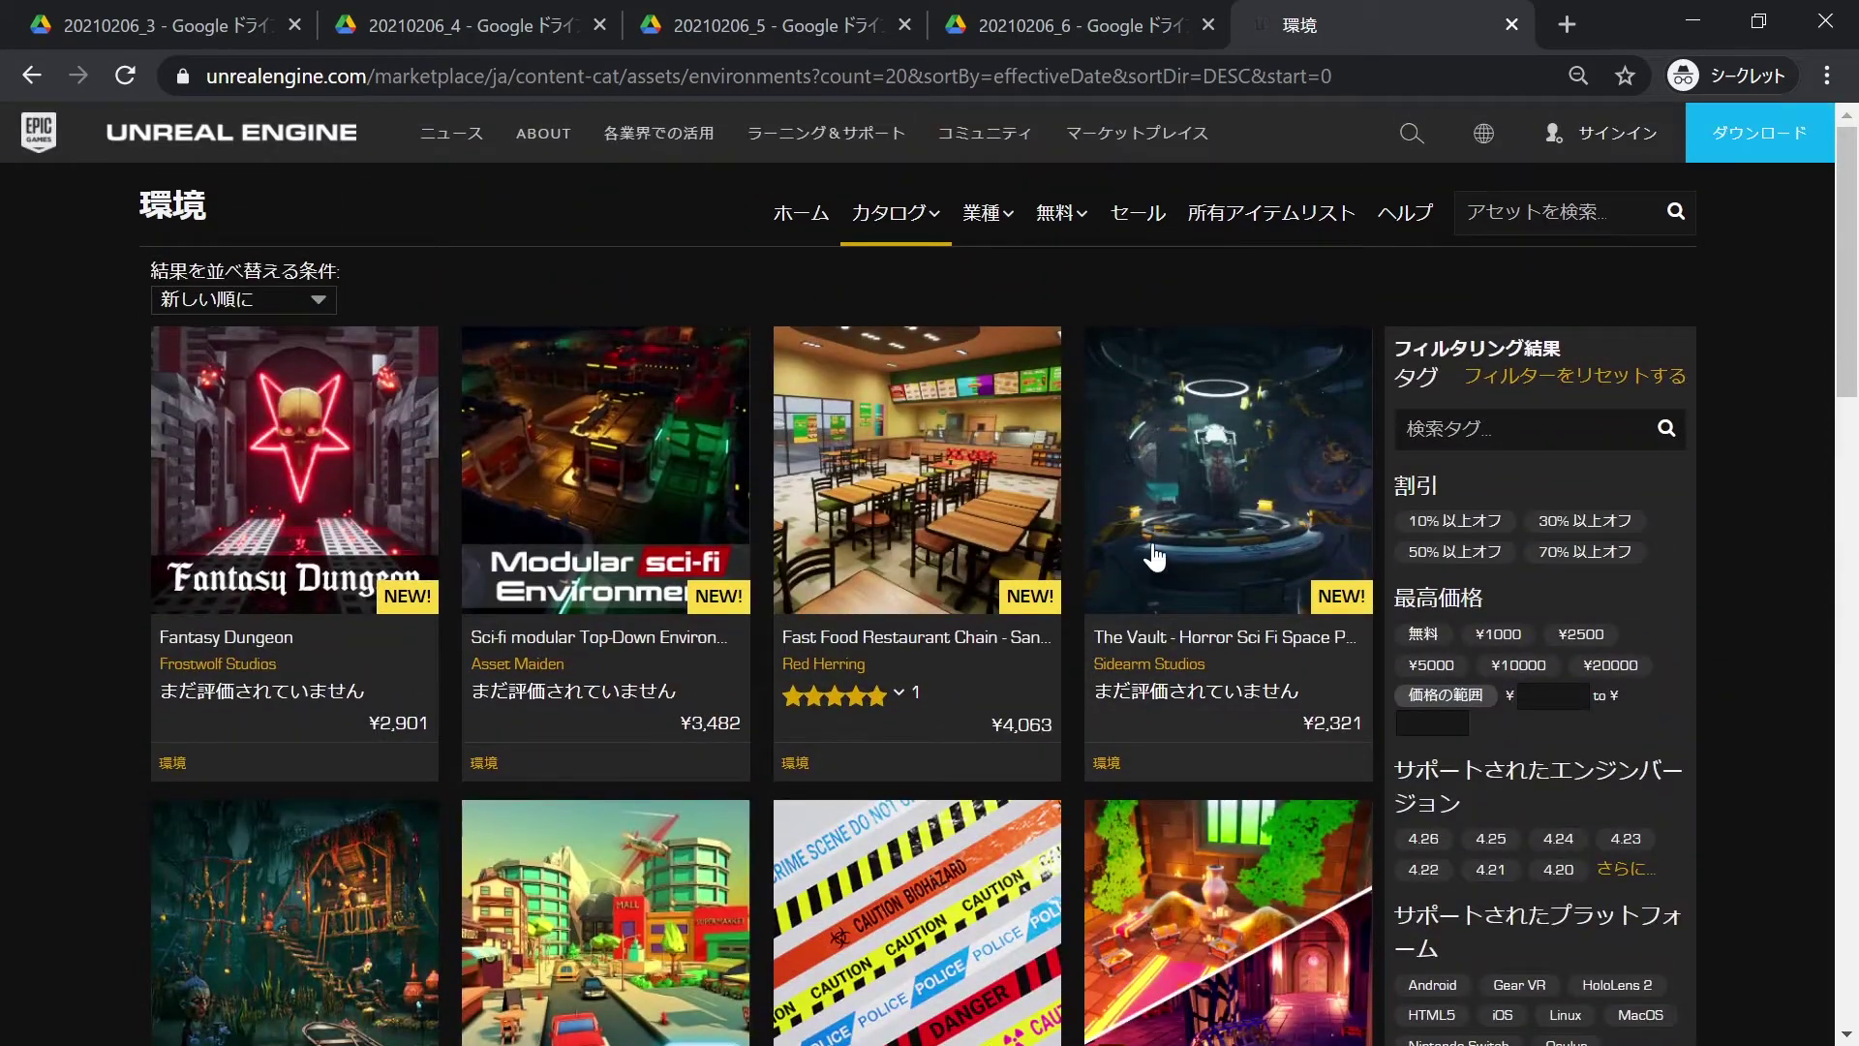
{"action": "scroll", "coordinate": [1004, 499], "scroll_direction": "down", "scroll_amount": 15}
{"action": "scroll", "coordinate": [1162, 533], "scroll_direction": "down", "scroll_amount": 3}
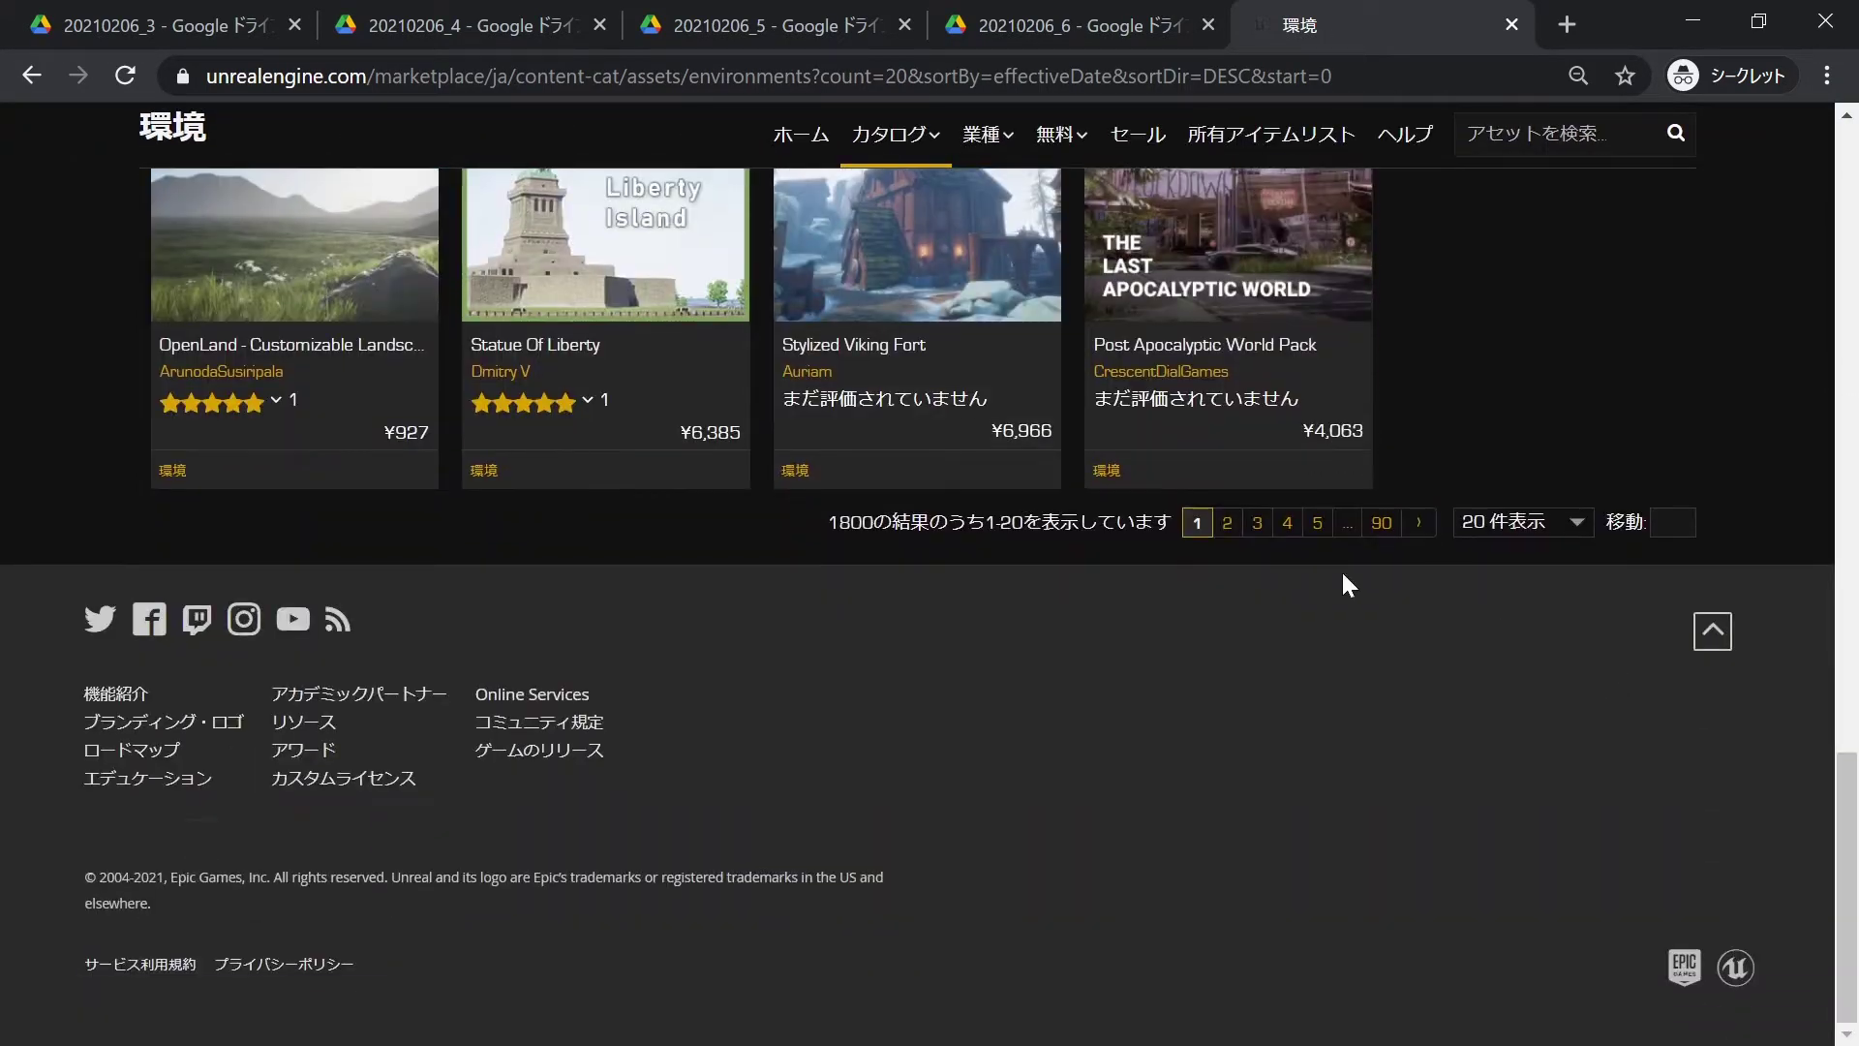
{"action": "scroll", "coordinate": [1346, 576], "scroll_direction": "up", "scroll_amount": 9}
{"action": "scroll", "coordinate": [1351, 586], "scroll_direction": "up", "scroll_amount": 10}
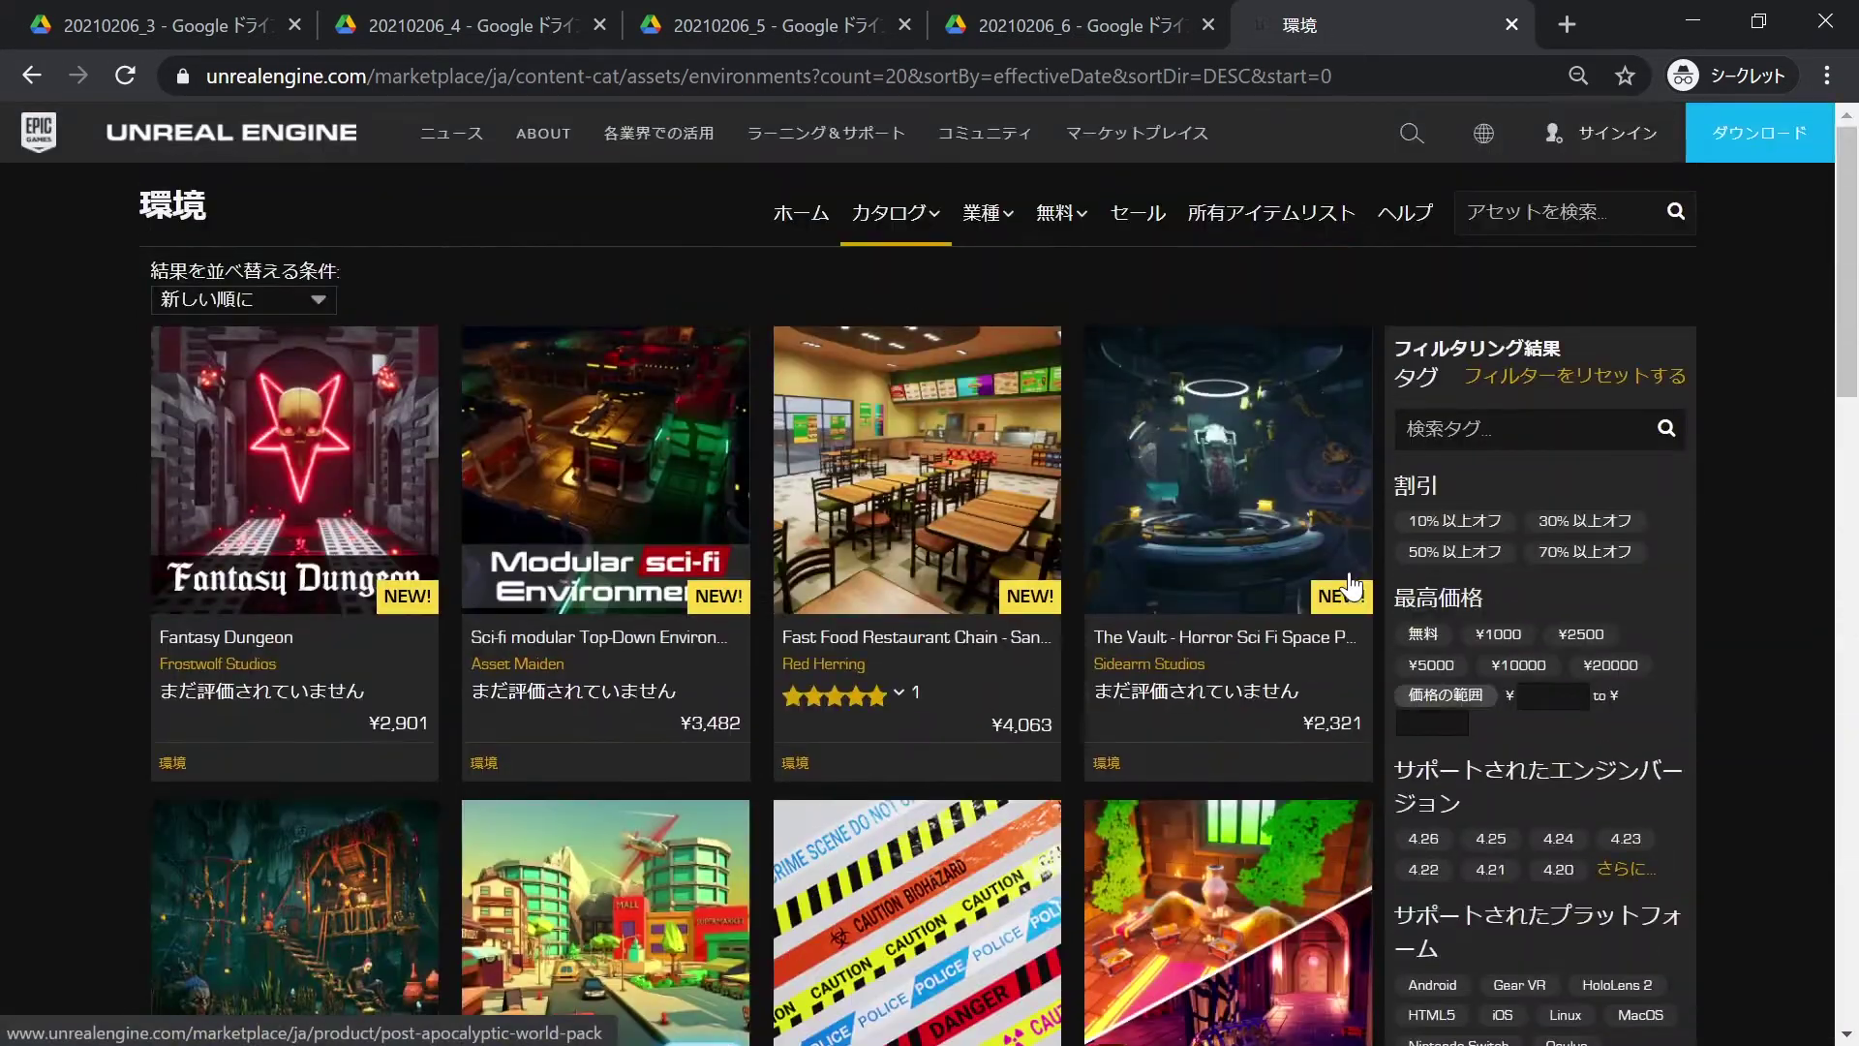
- Filter the Environments listing to free (無料) assets, leaving 36 results
{"action": "left_click", "coordinate": [1429, 639]}
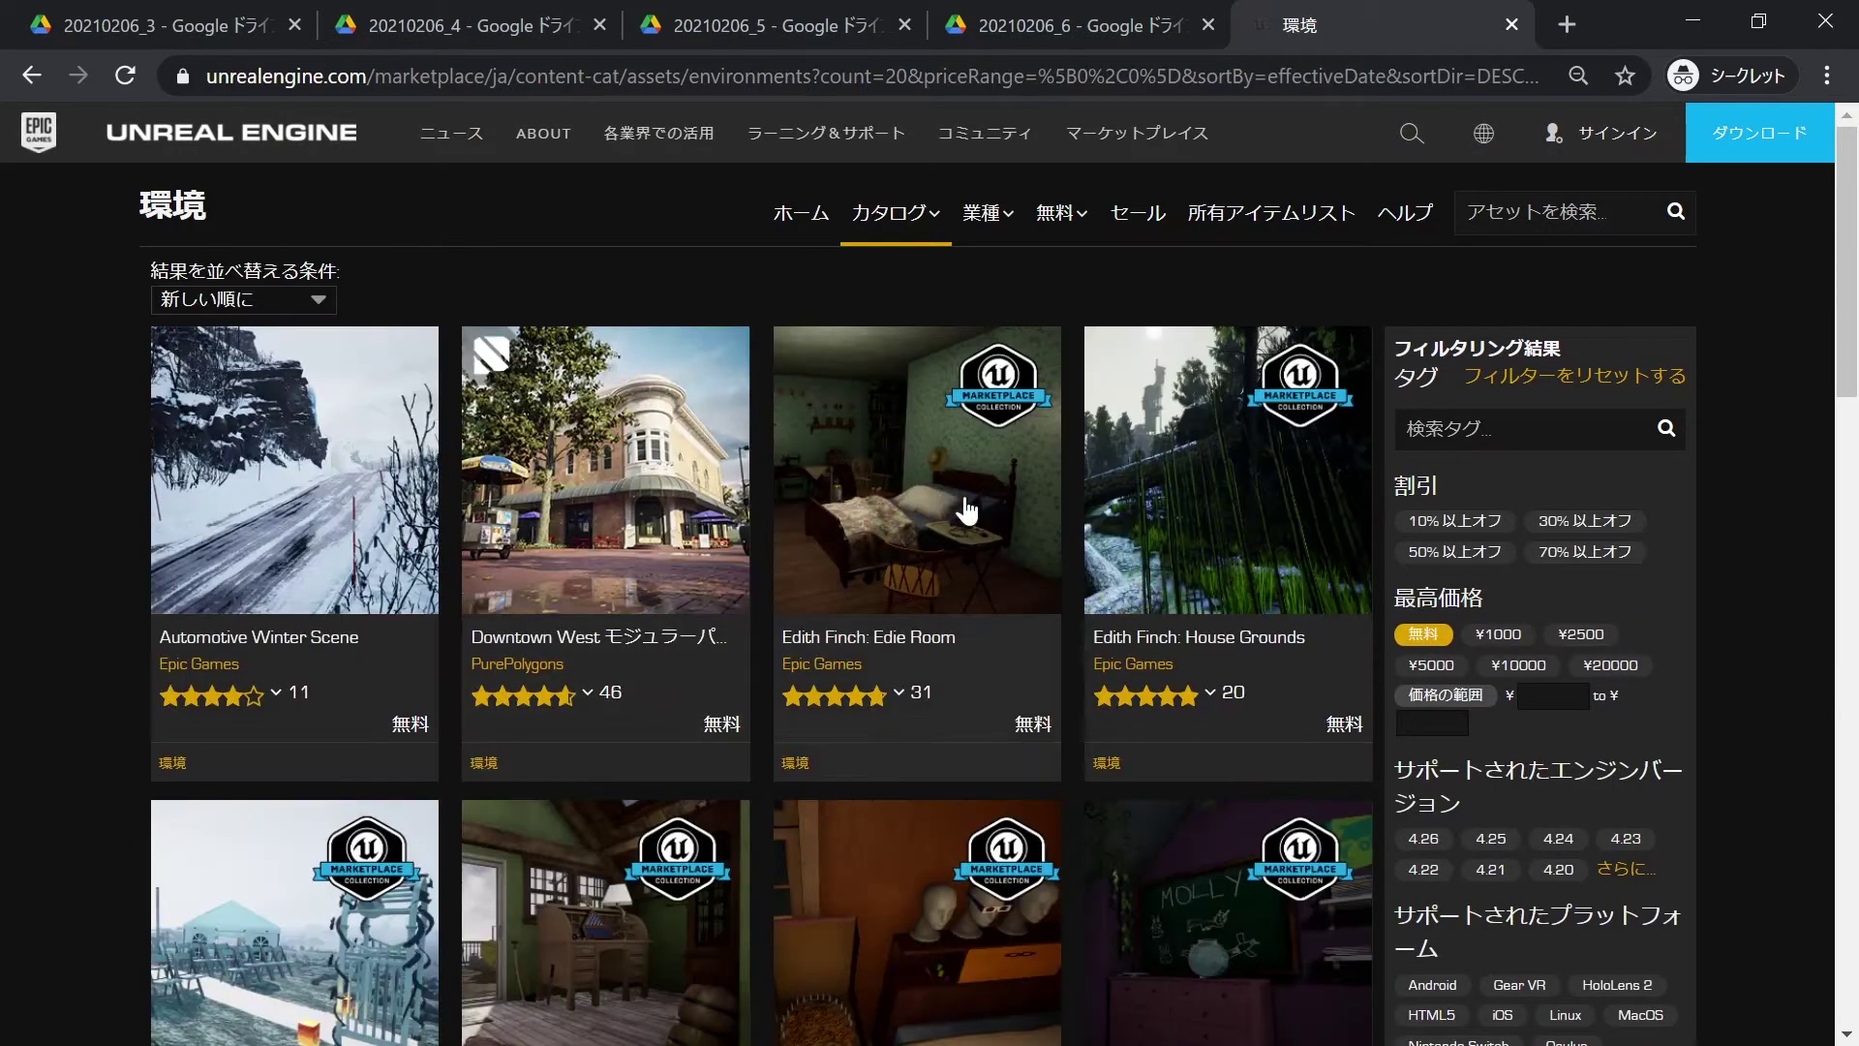
{"action": "scroll", "coordinate": [765, 480], "scroll_direction": "down", "scroll_amount": 5}
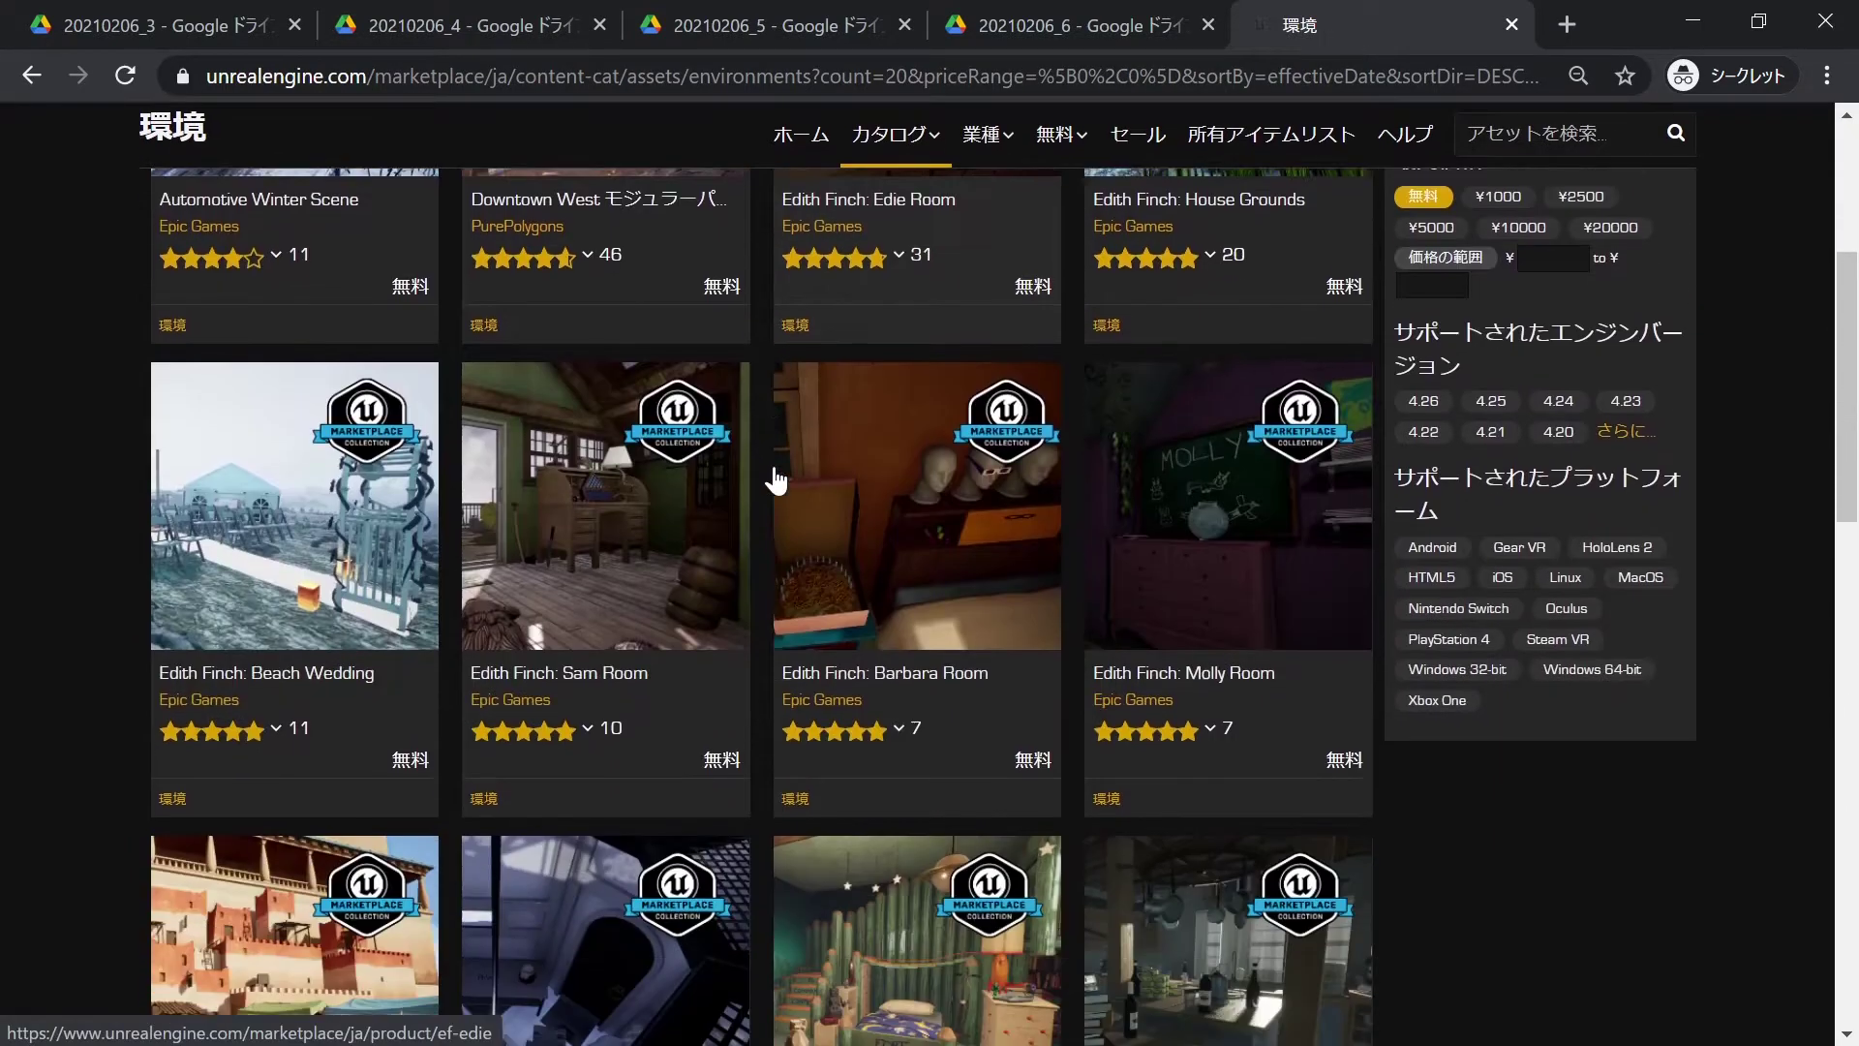
{"action": "scroll", "coordinate": [771, 465], "scroll_direction": "down", "scroll_amount": 14}
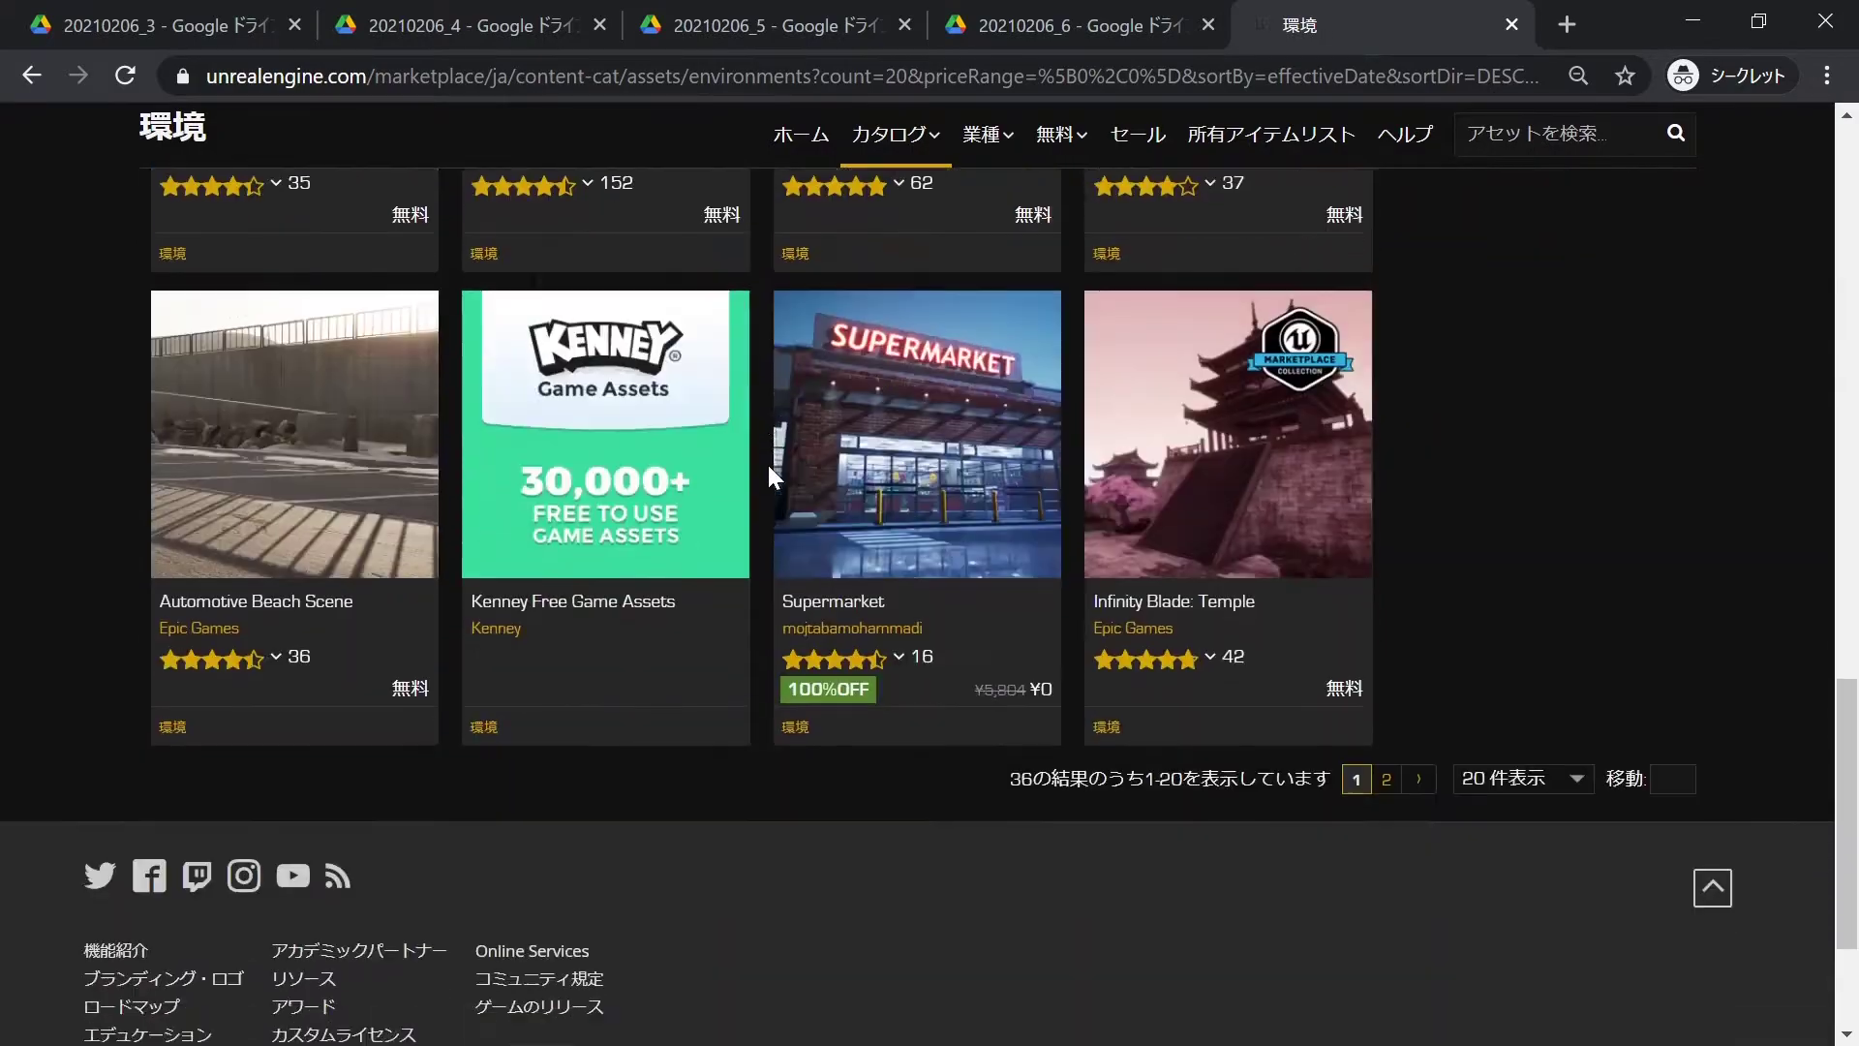
{"action": "scroll", "coordinate": [769, 465], "scroll_direction": "up", "scroll_amount": 4}
{"action": "scroll", "coordinate": [769, 464], "scroll_direction": "up", "scroll_amount": 2}
{"action": "scroll", "coordinate": [769, 465], "scroll_direction": "down", "scroll_amount": 5}
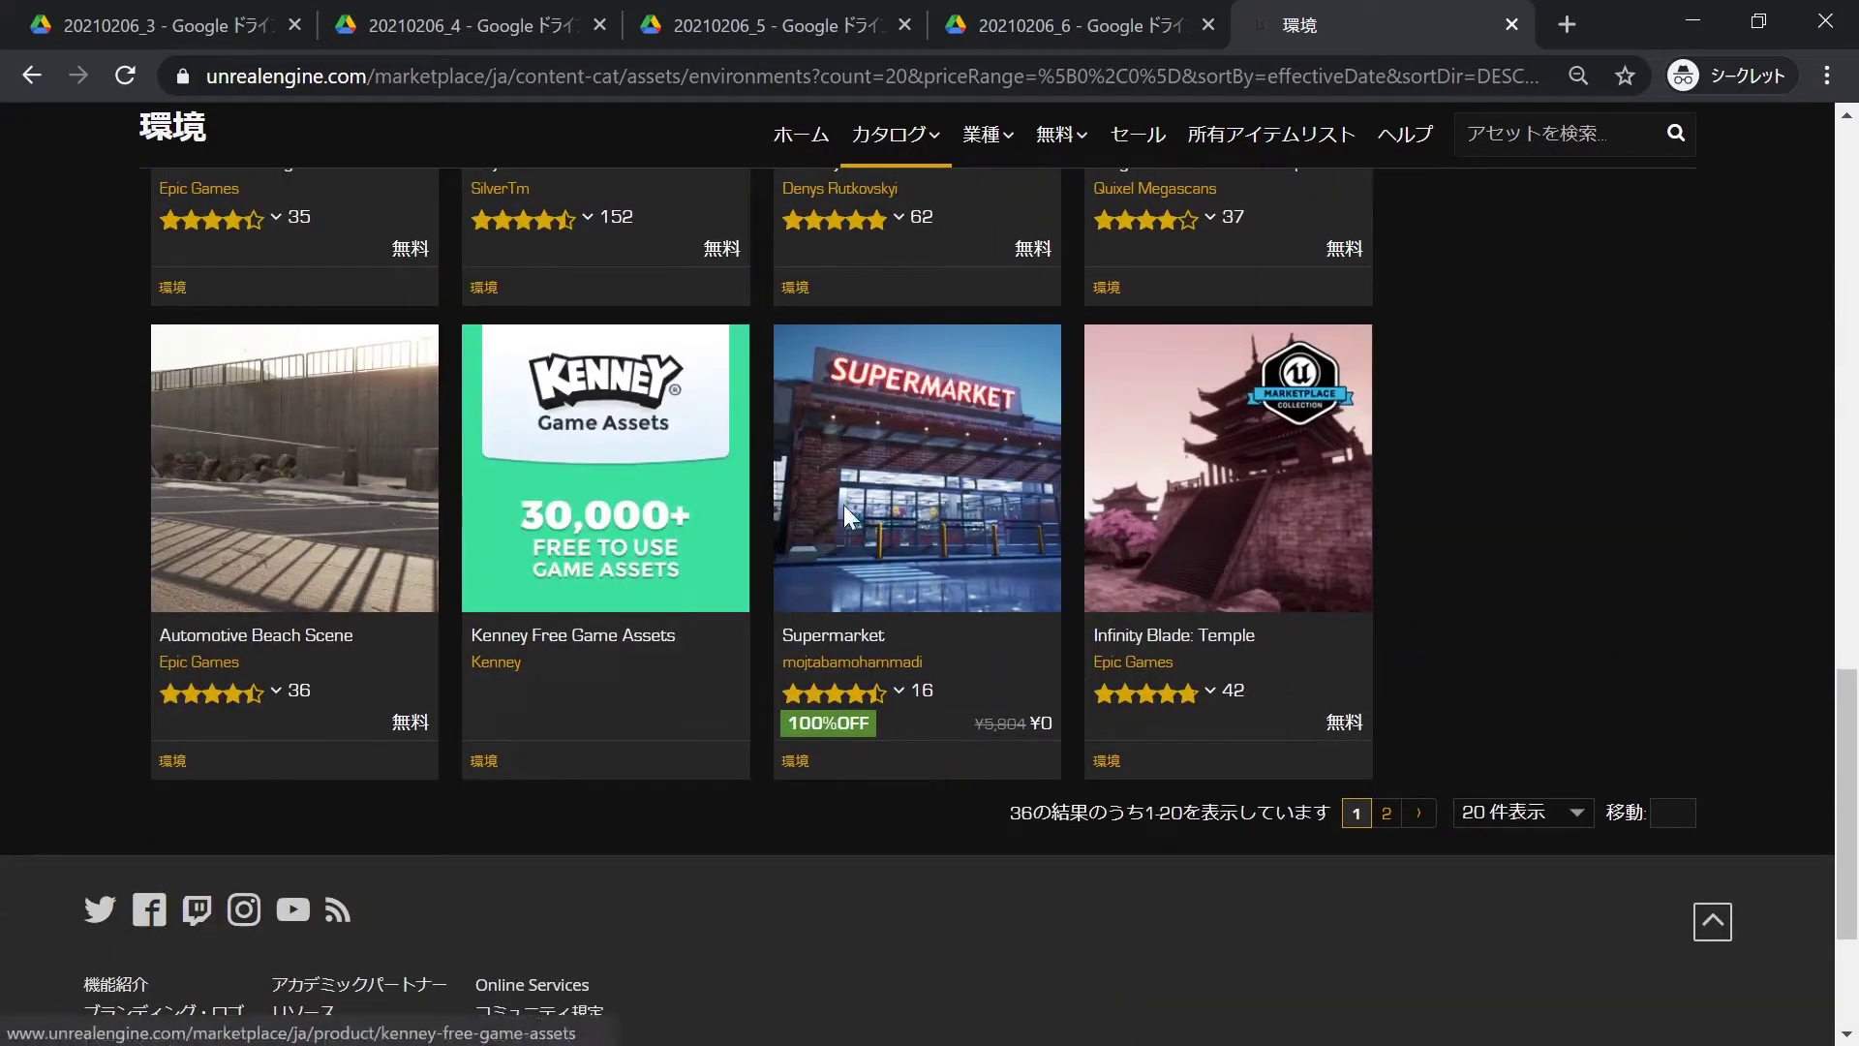
{"action": "scroll", "coordinate": [852, 518], "scroll_direction": "up", "scroll_amount": 5}
{"action": "scroll", "coordinate": [832, 521], "scroll_direction": "up", "scroll_amount": 3}
{"action": "scroll", "coordinate": [803, 523], "scroll_direction": "up", "scroll_amount": 4}
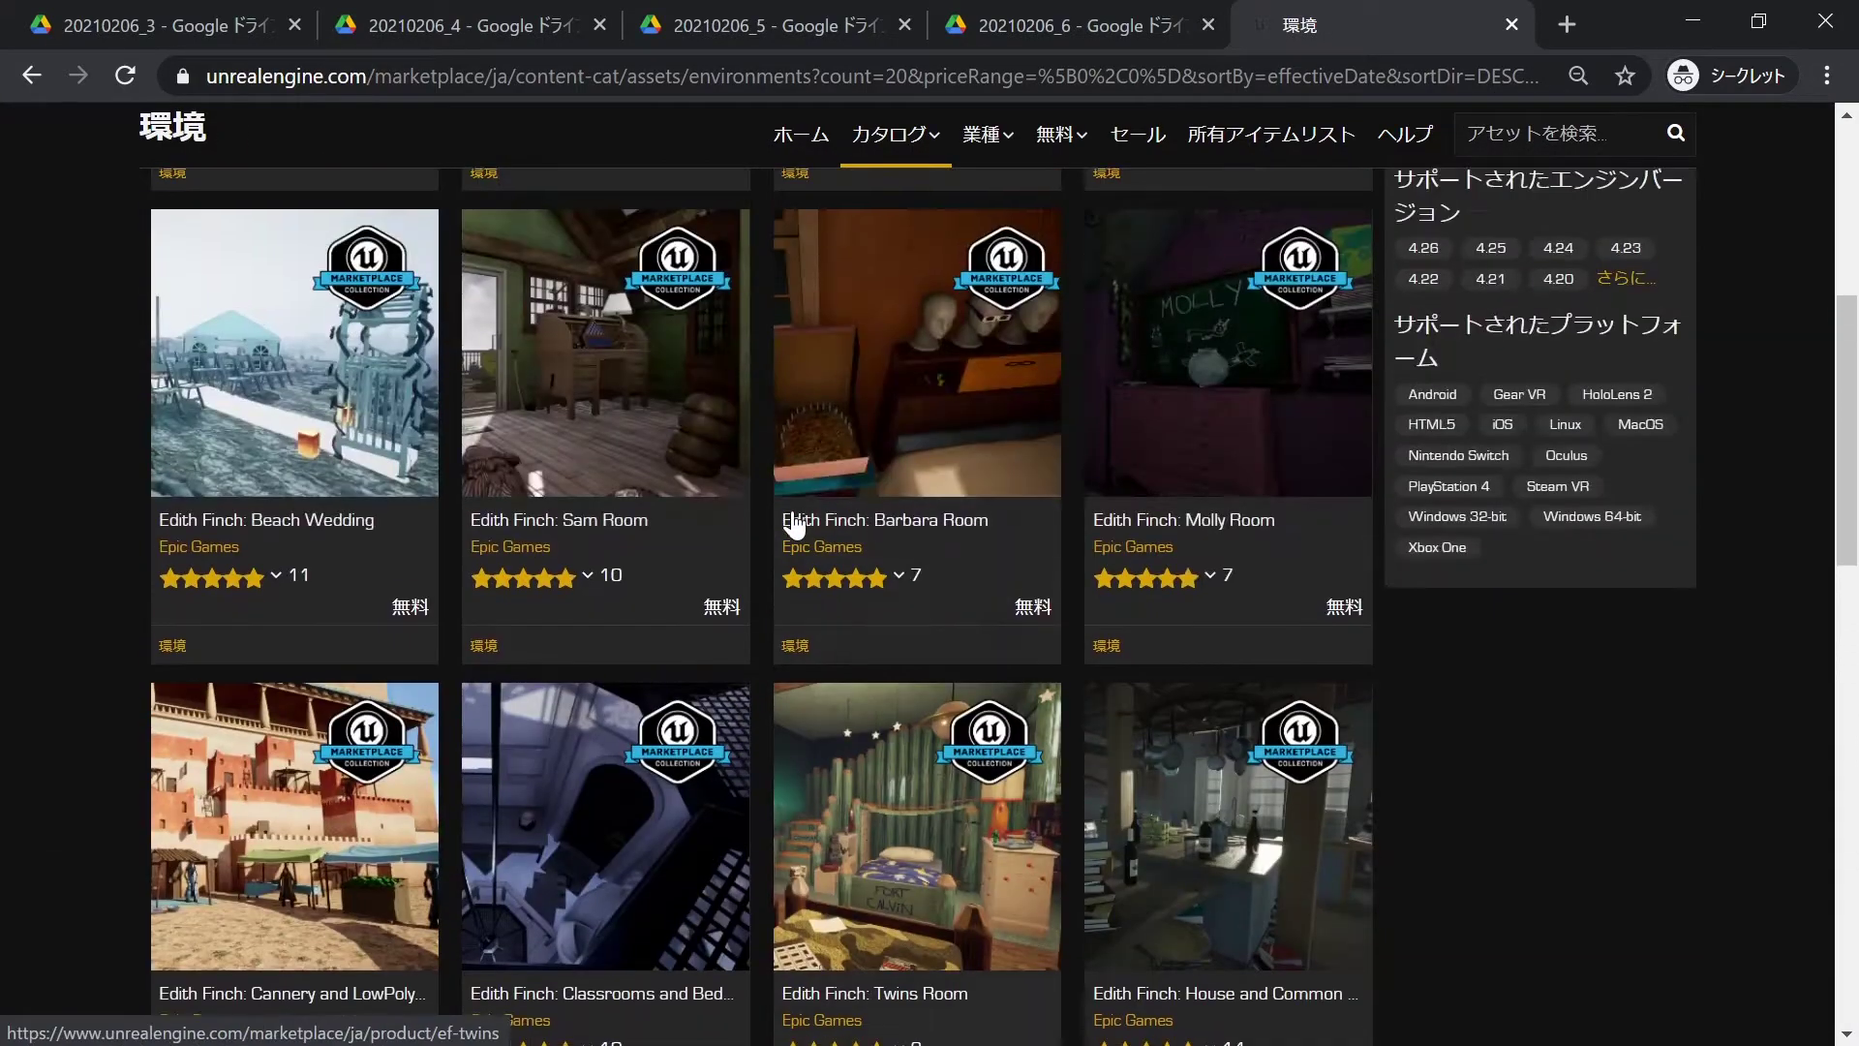
{"action": "scroll", "coordinate": [794, 525], "scroll_direction": "up", "scroll_amount": 5}
{"action": "scroll", "coordinate": [784, 523], "scroll_direction": "up", "scroll_amount": 1}
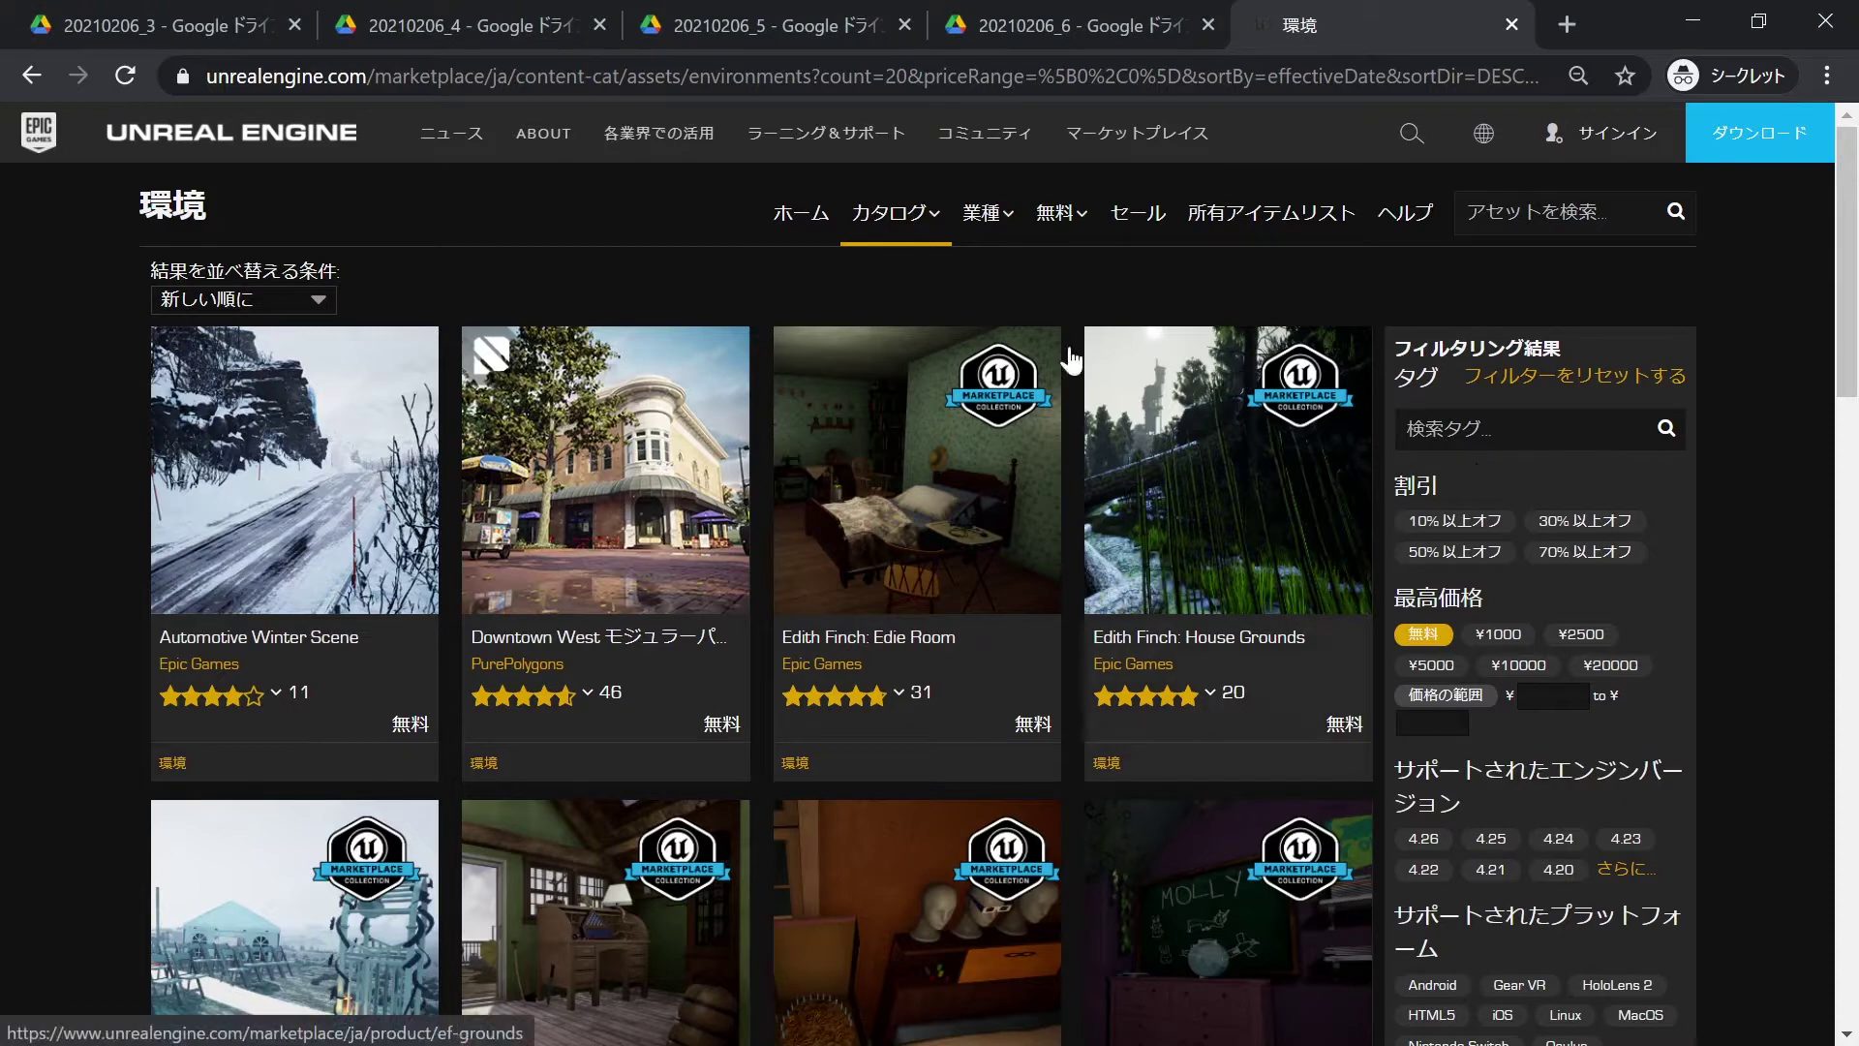
{"action": "mouse_move", "coordinate": [1049, 233]}
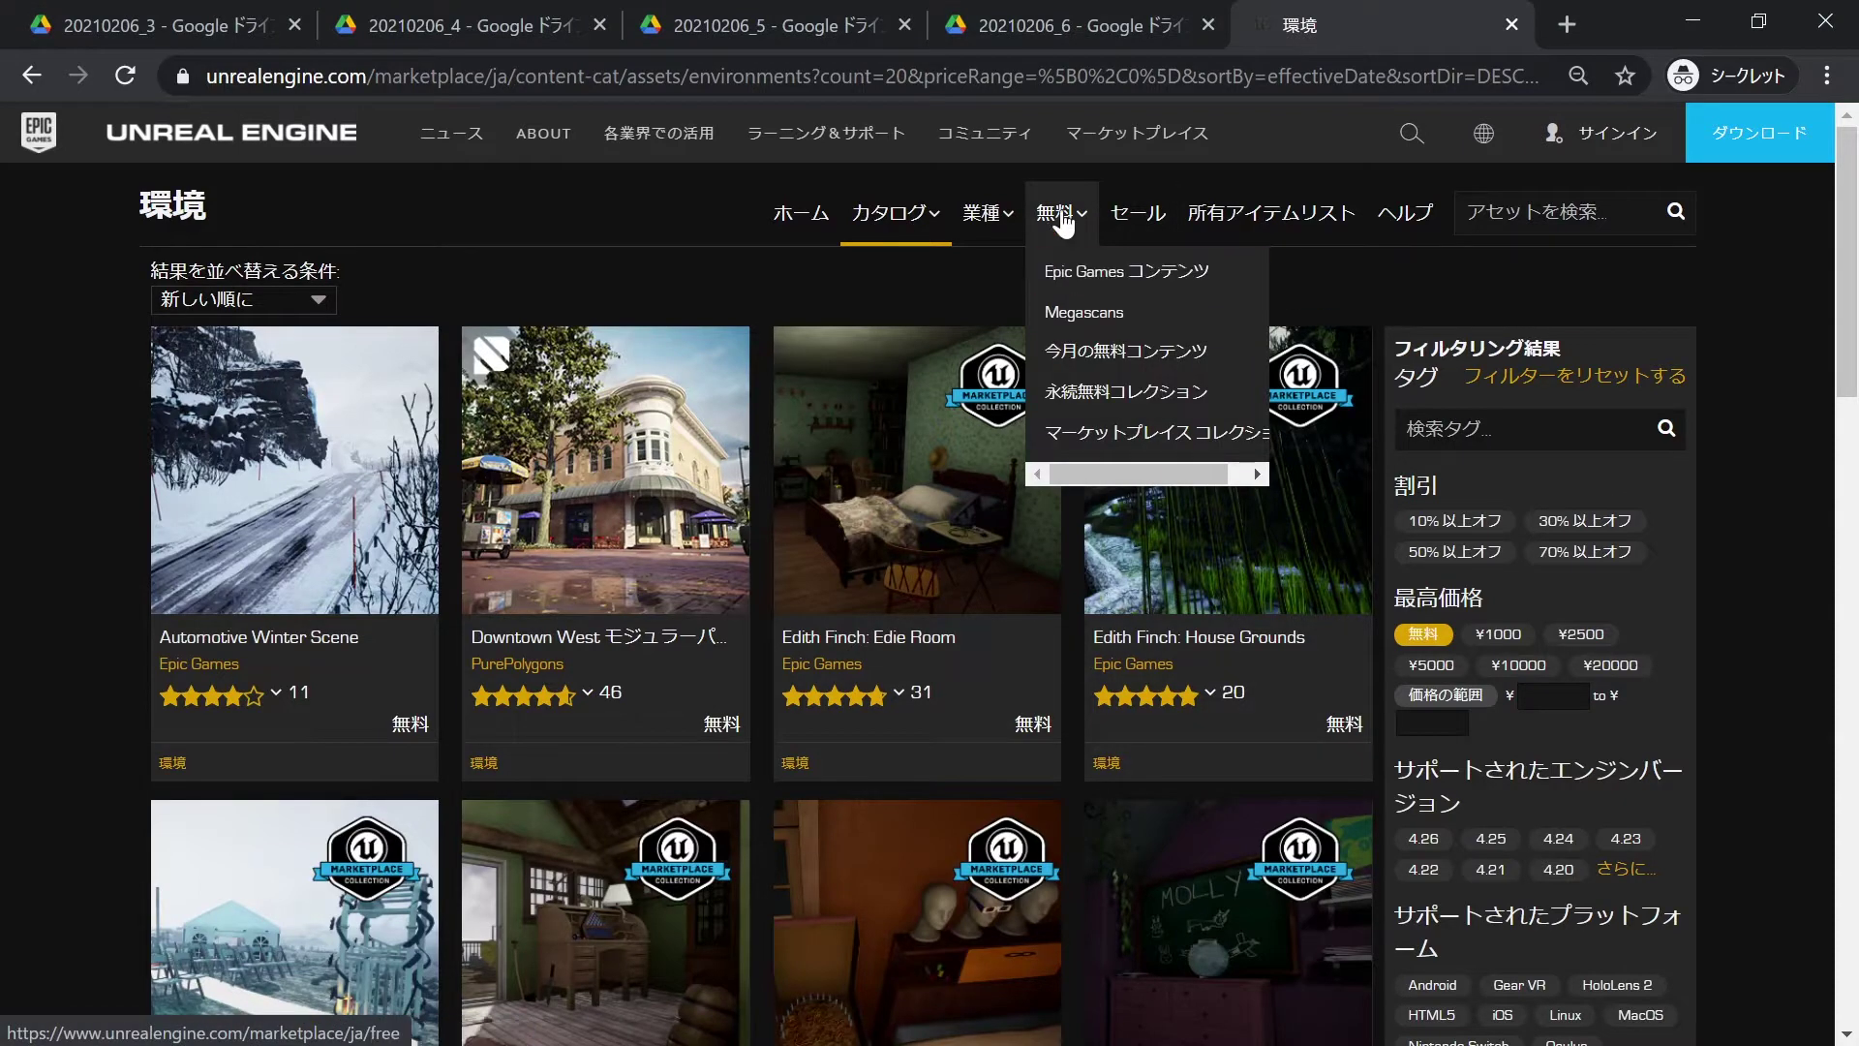
- Show the free Epic Games コンテンツ listing and open the Unreal Engine Hour of Code page
{"action": "left_click", "coordinate": [1081, 278]}
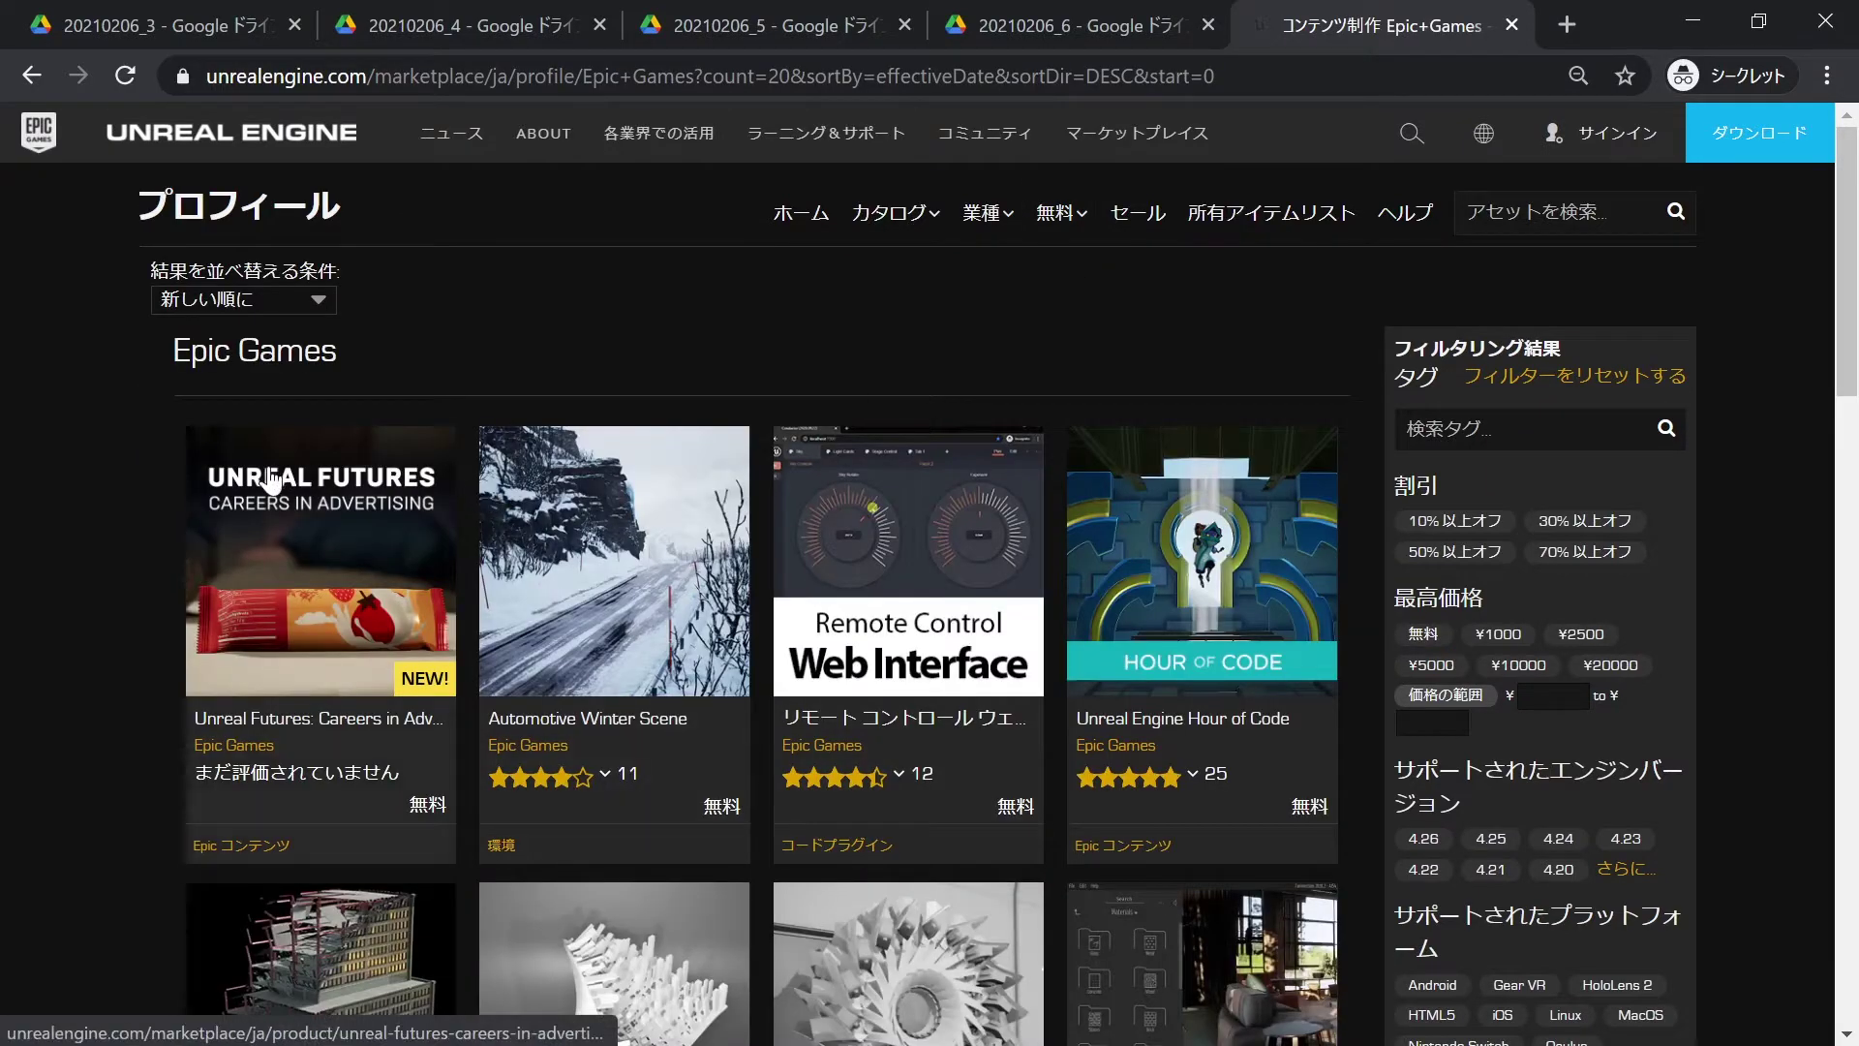
{"action": "scroll", "coordinate": [1024, 627], "scroll_direction": "down", "scroll_amount": 5}
{"action": "scroll", "coordinate": [1024, 627], "scroll_direction": "up", "scroll_amount": 5}
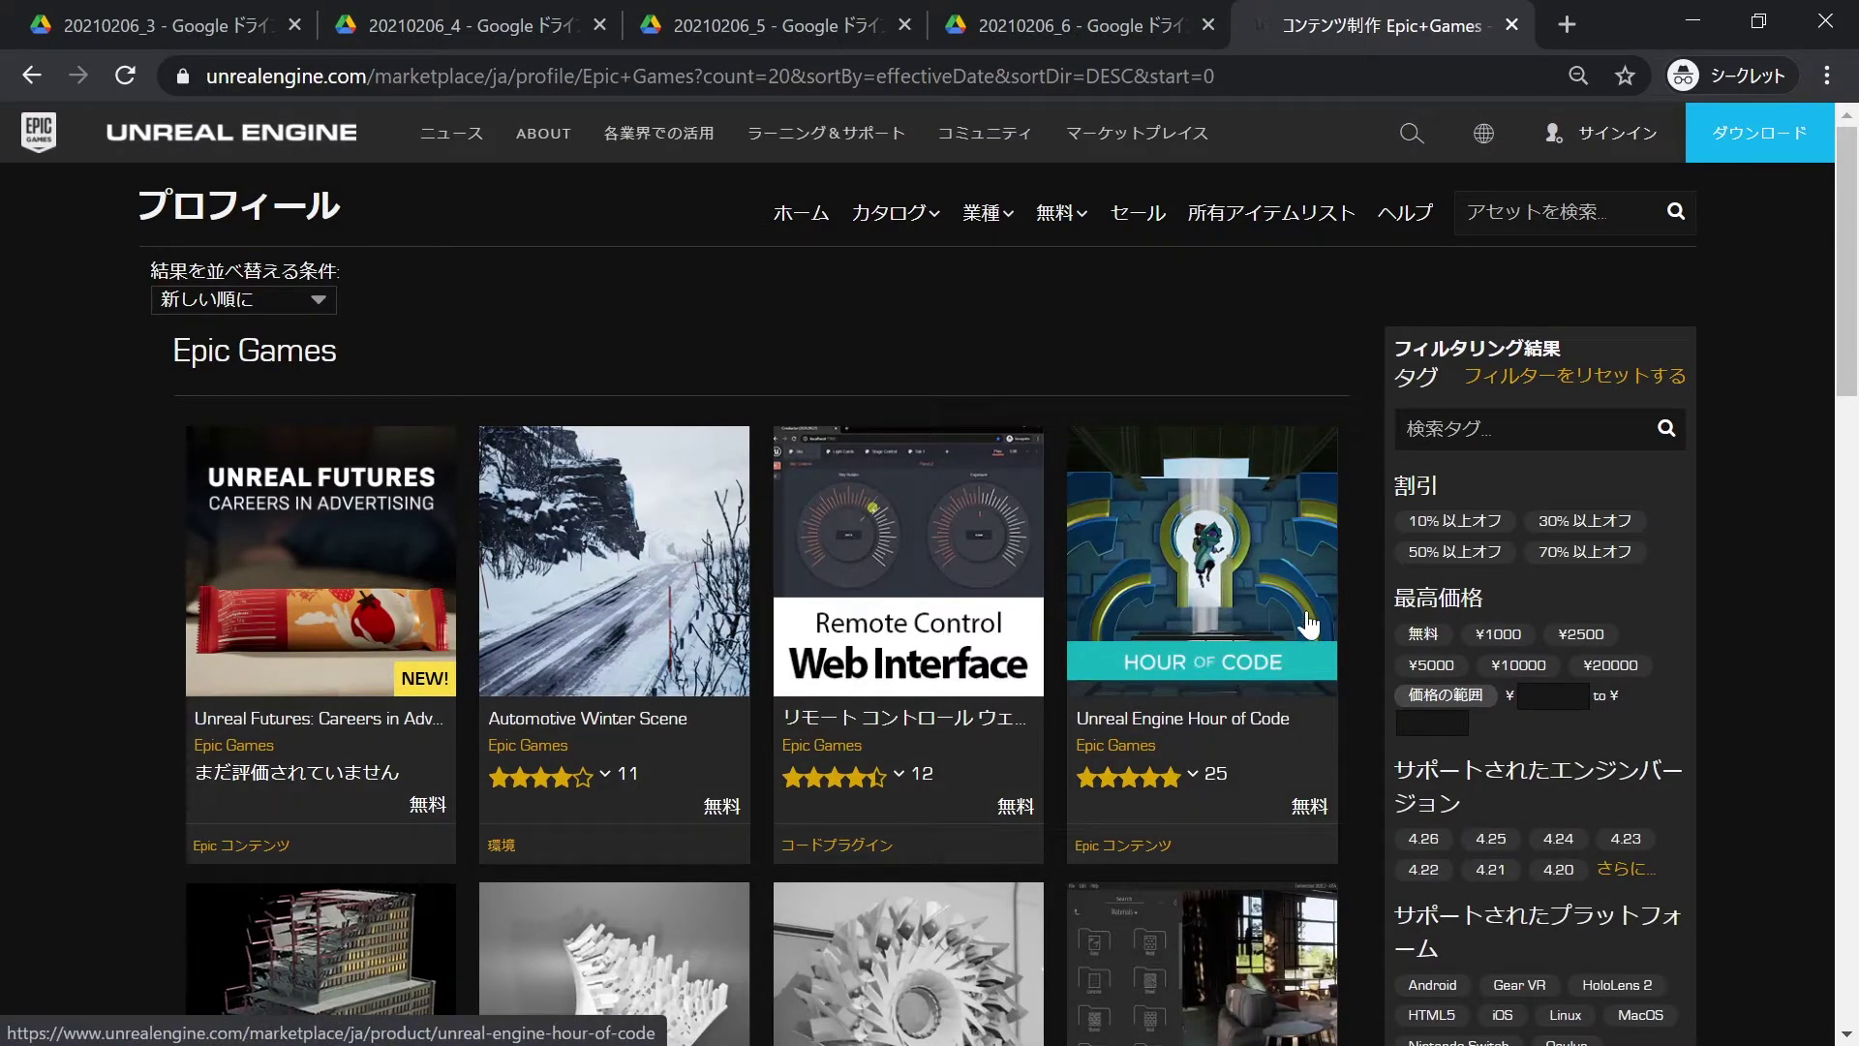
{"action": "mouse_move", "coordinate": [1216, 622]}
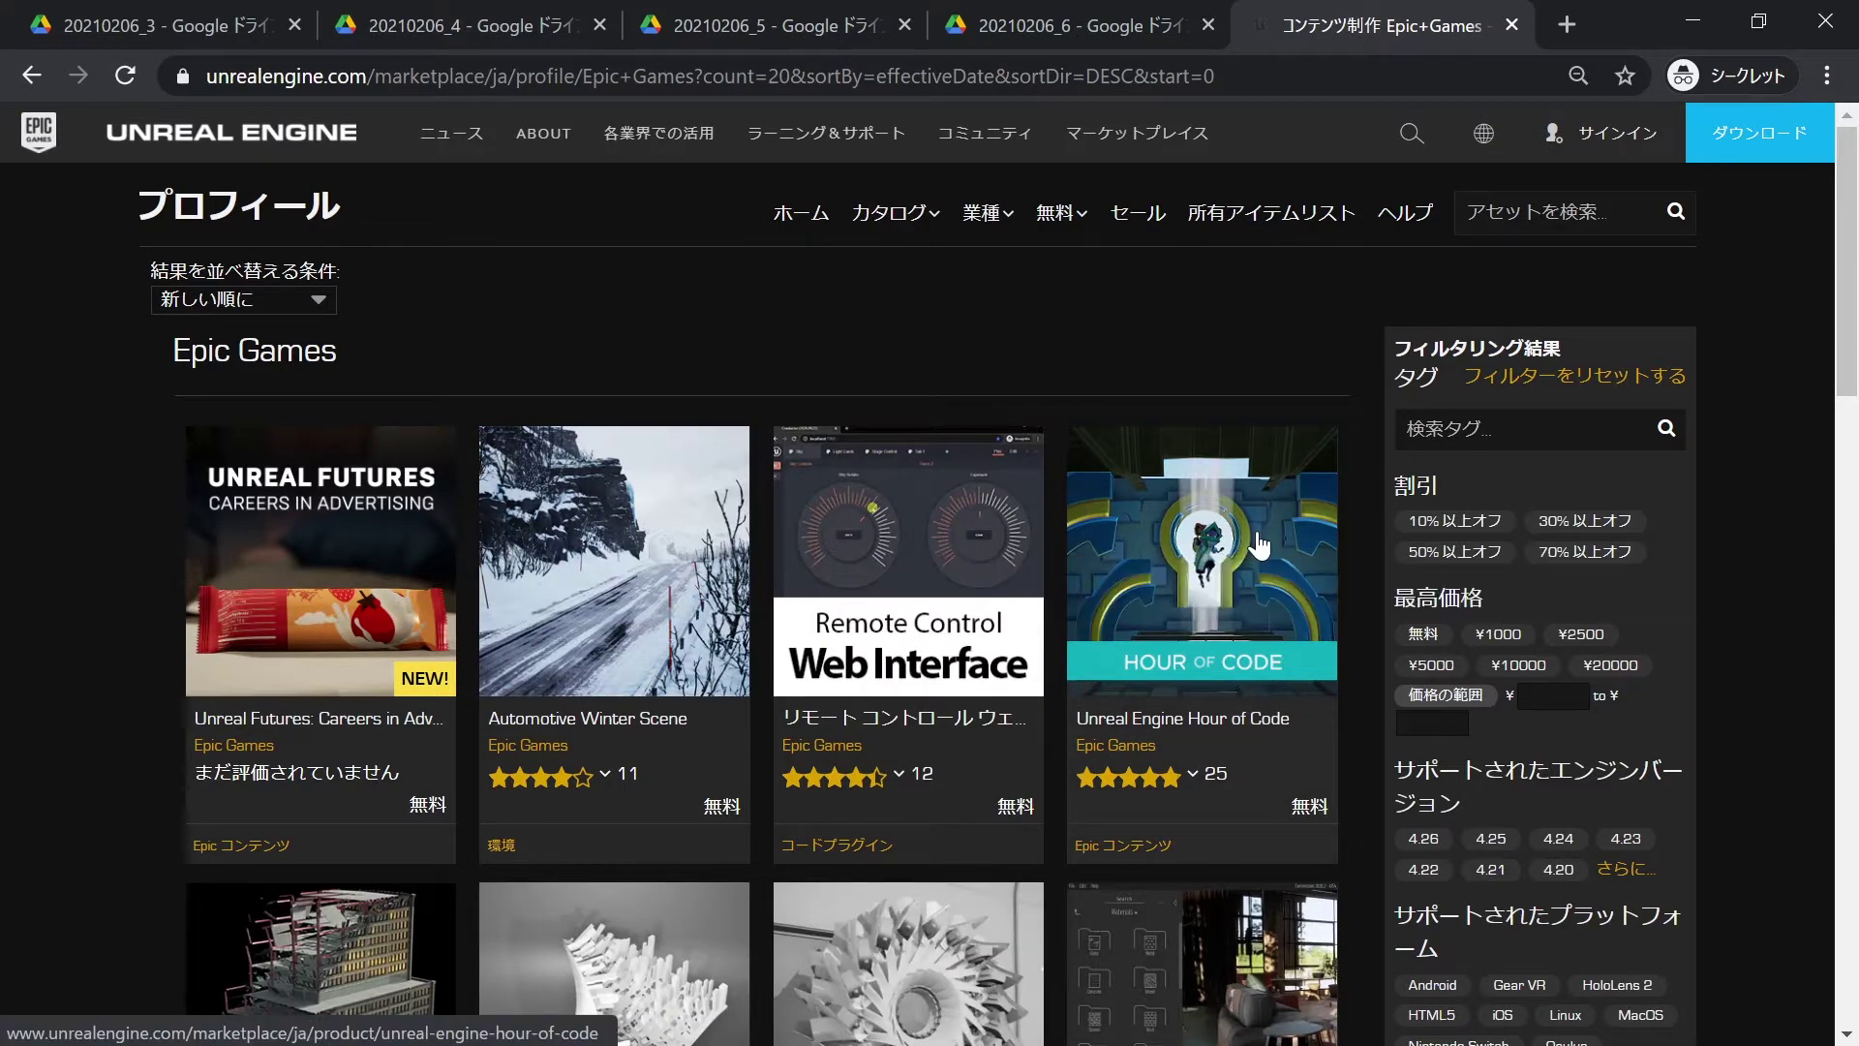
{"action": "left_click", "coordinate": [1189, 540]}
- Claim Unreal Engine Hour of Code for free and request its download in the launcher
{"action": "left_click", "coordinate": [654, 842]}
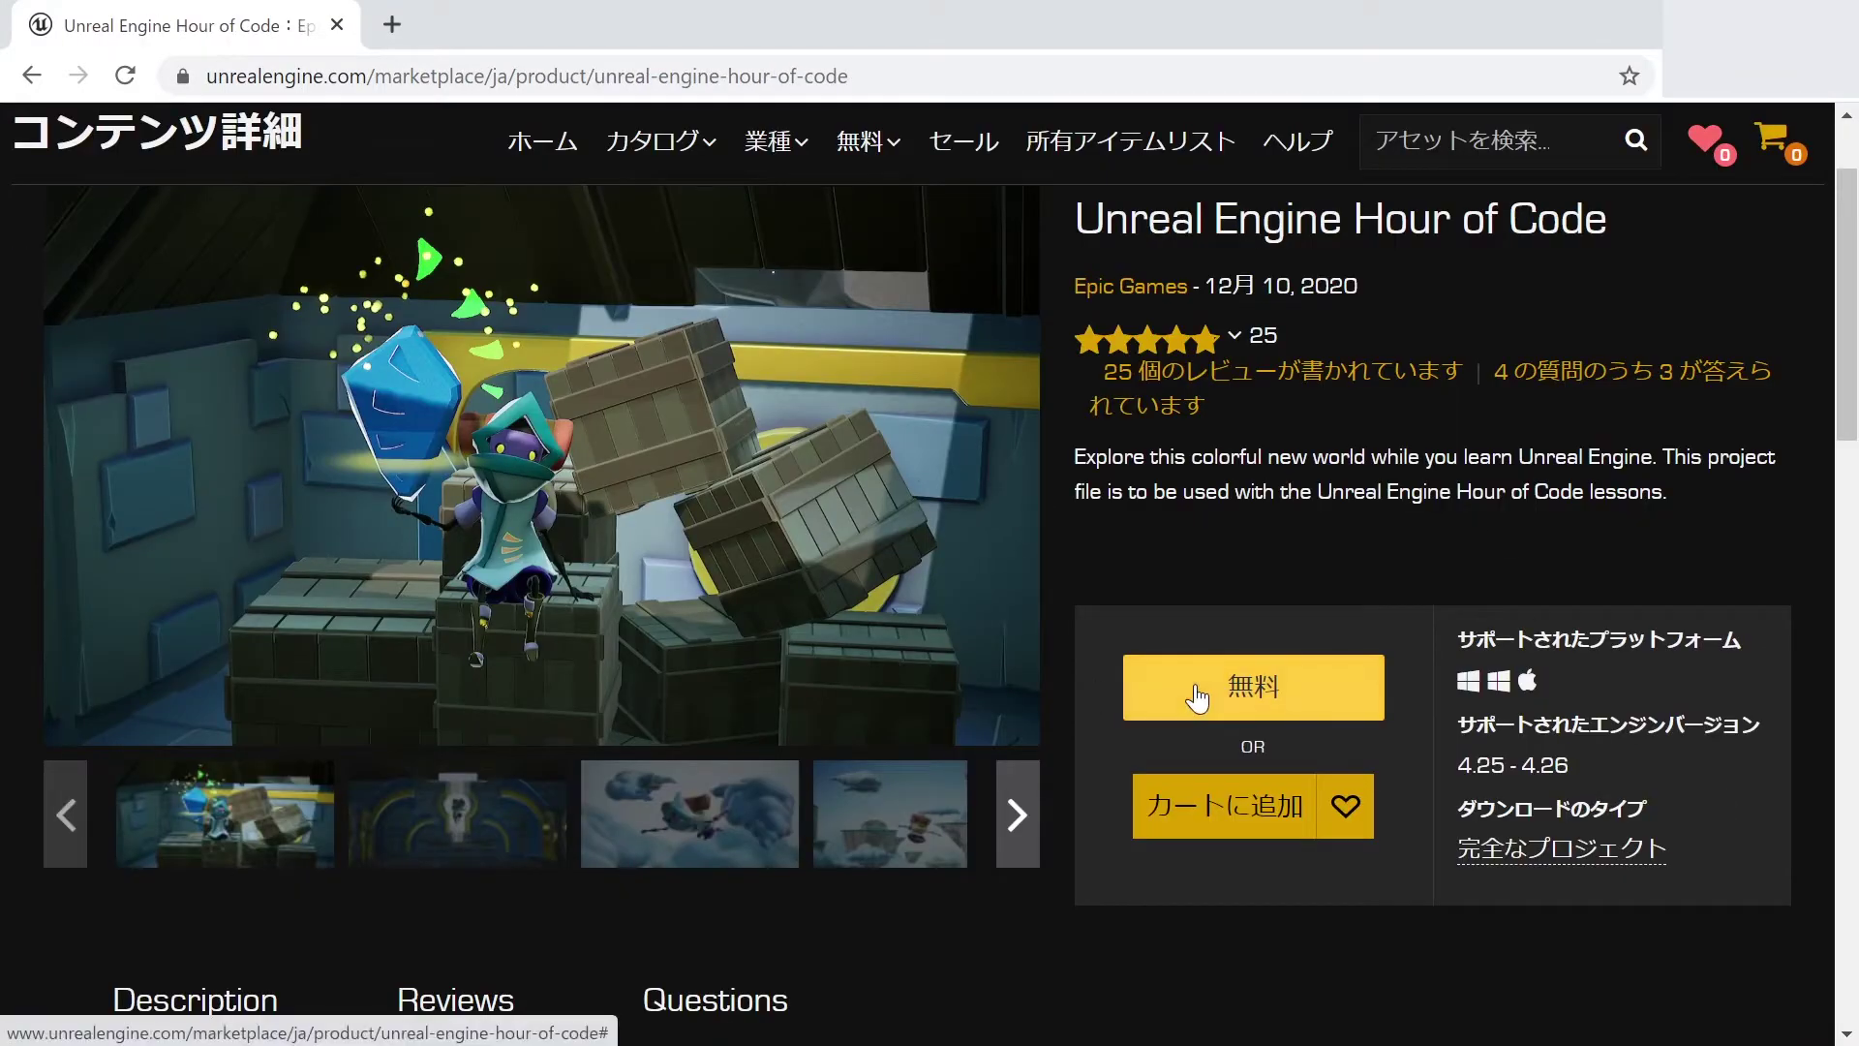
{"action": "left_click", "coordinate": [1198, 690]}
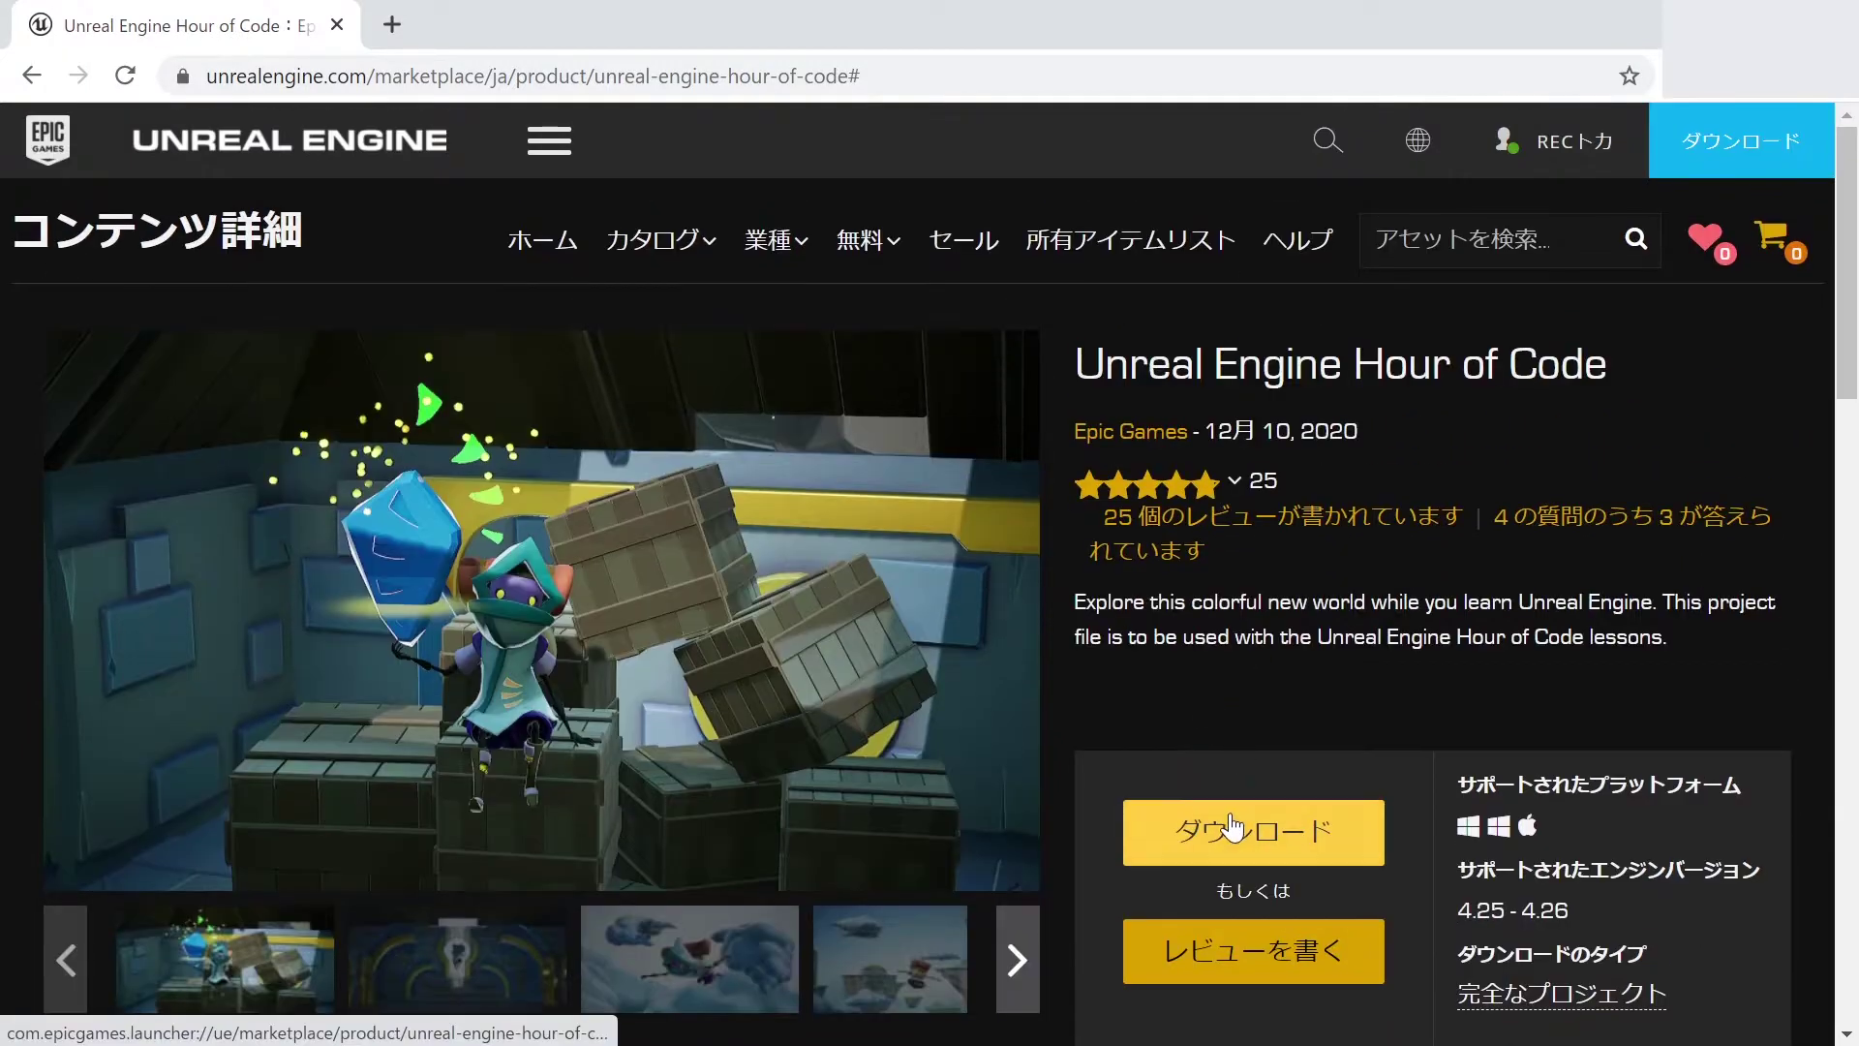
{"action": "left_click", "coordinate": [1227, 825]}
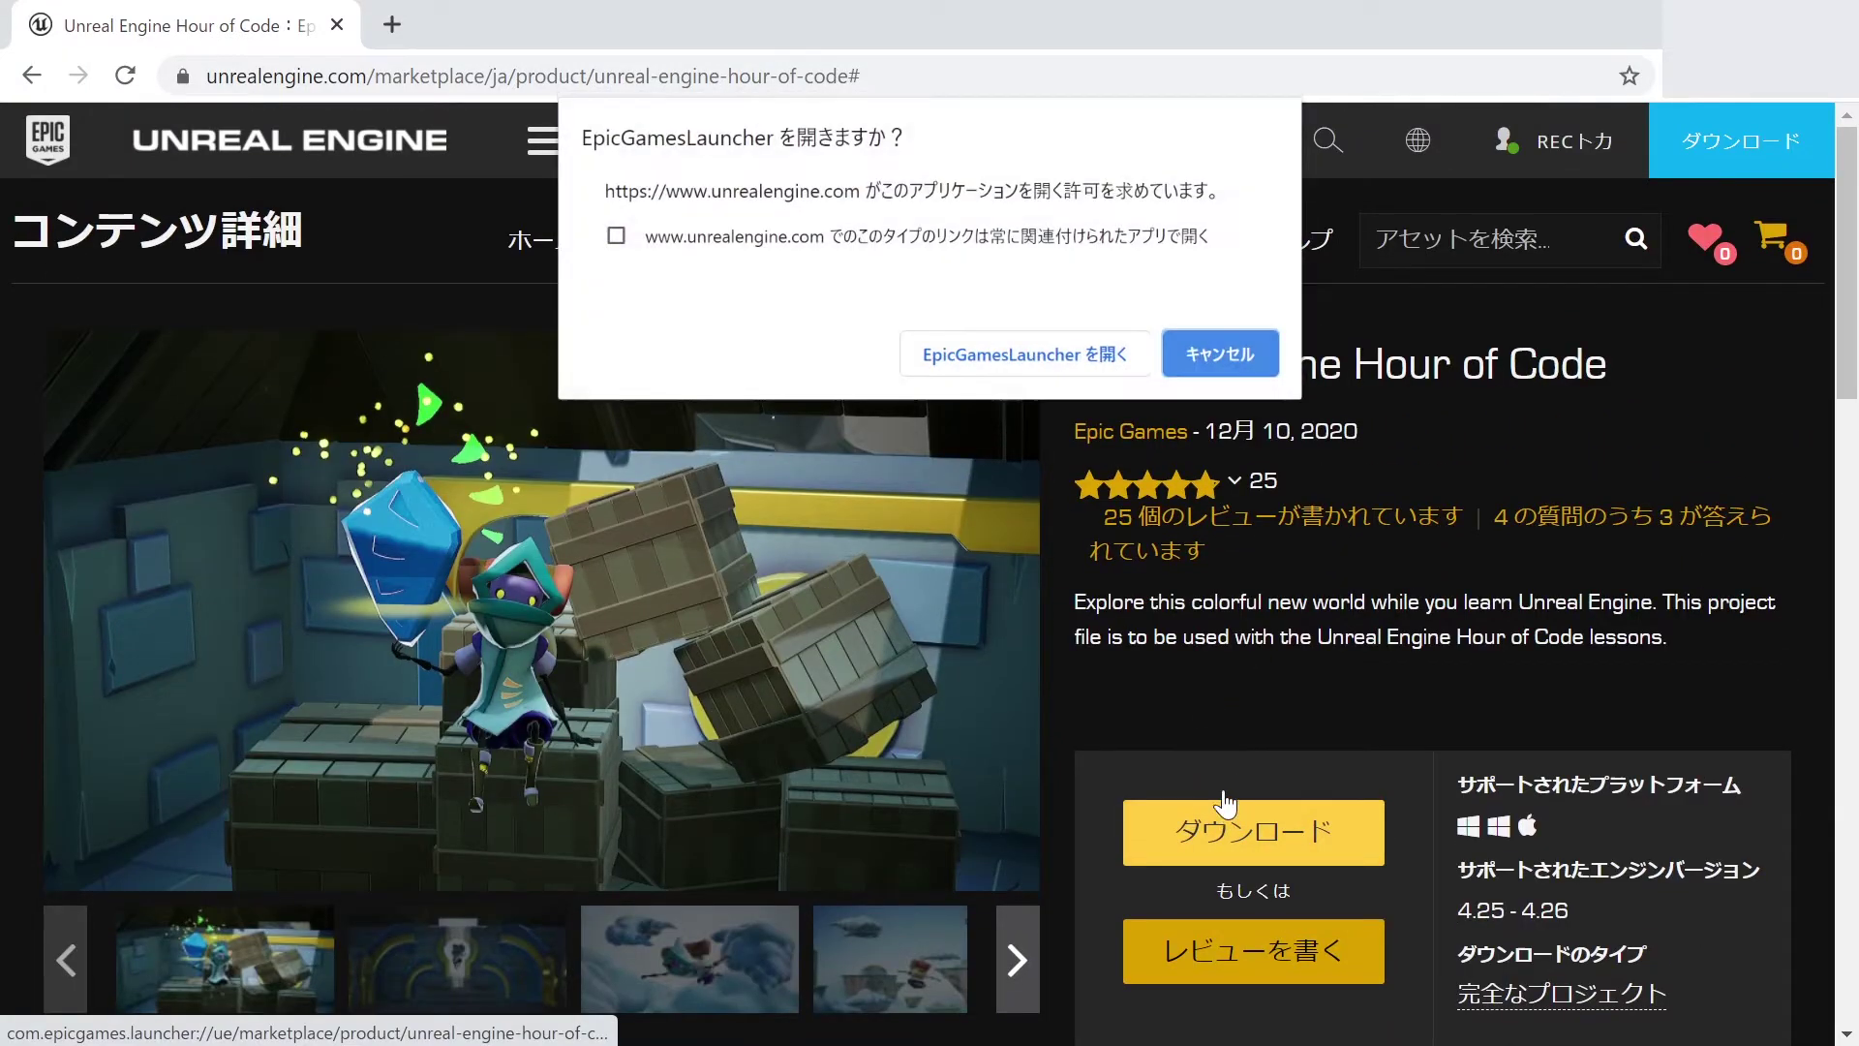
- Let the browser open the Epic Games Launcher on the Hour of Code content
{"action": "left_click", "coordinate": [1039, 361]}
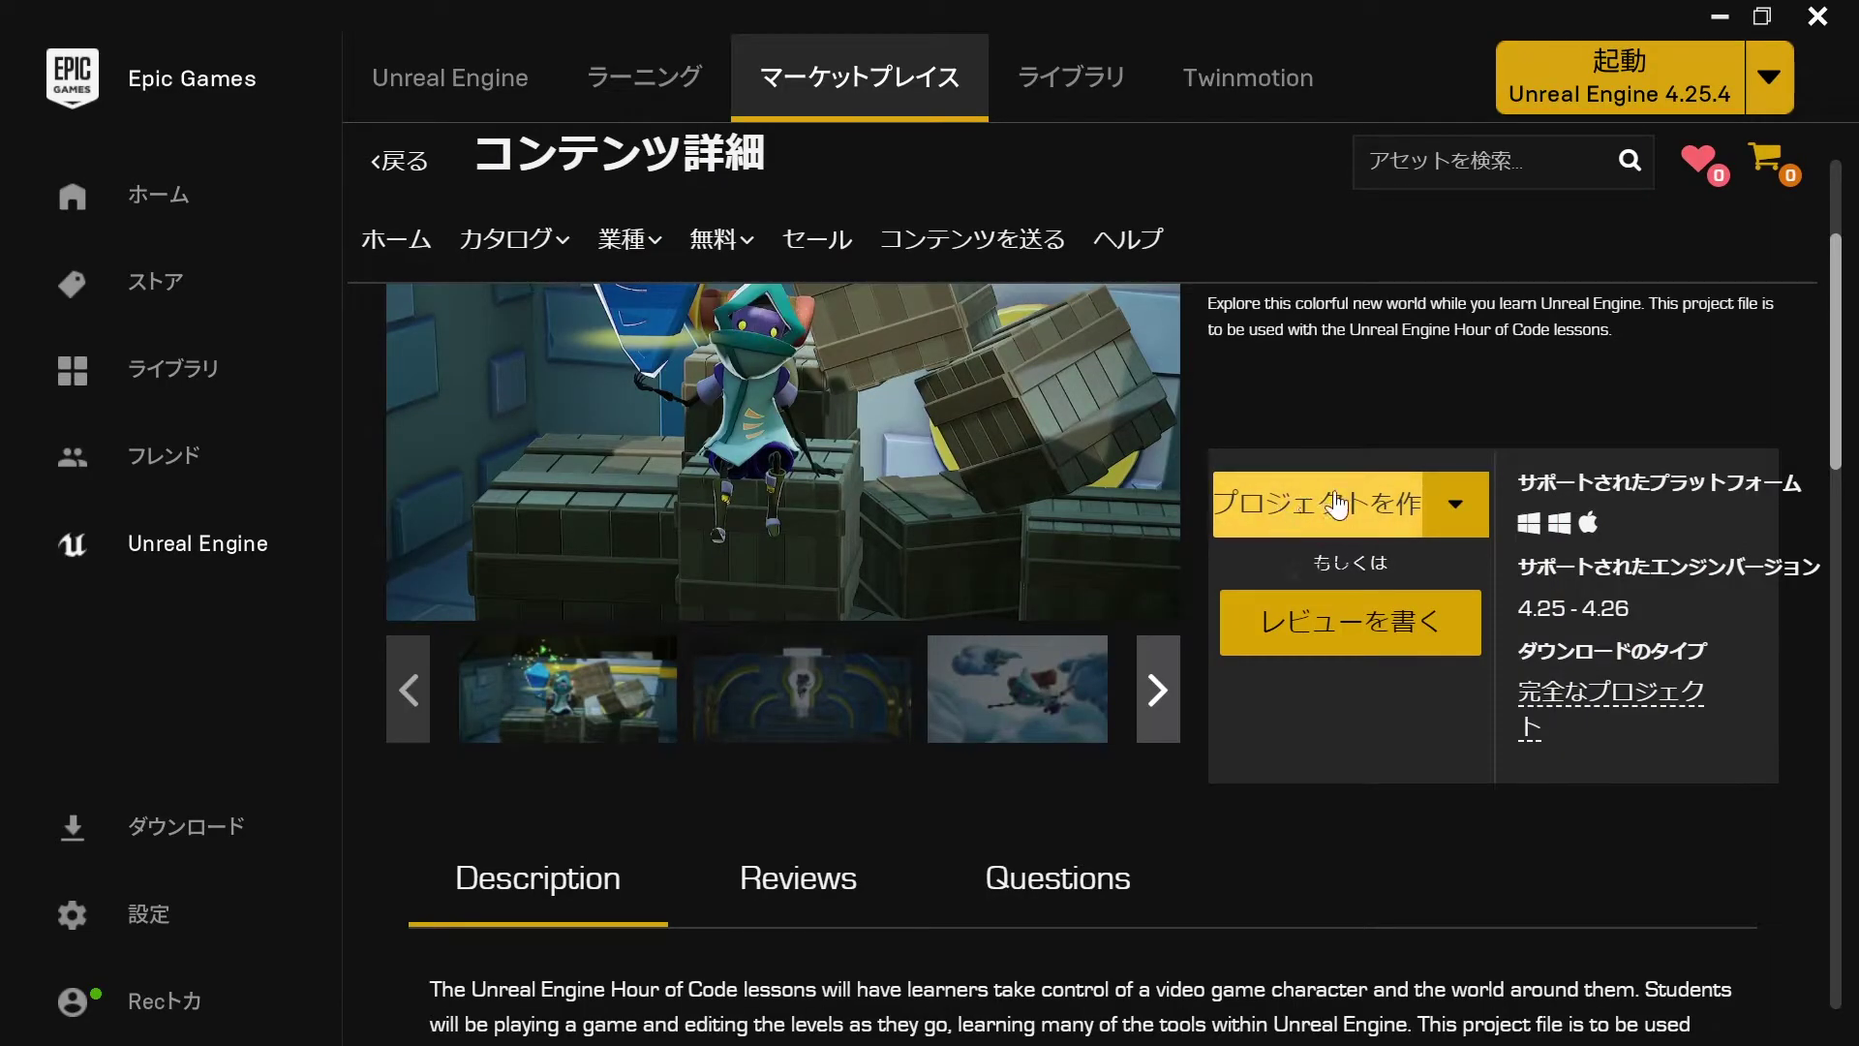
{"action": "scroll", "coordinate": [1295, 493], "scroll_direction": "up", "scroll_amount": 2}
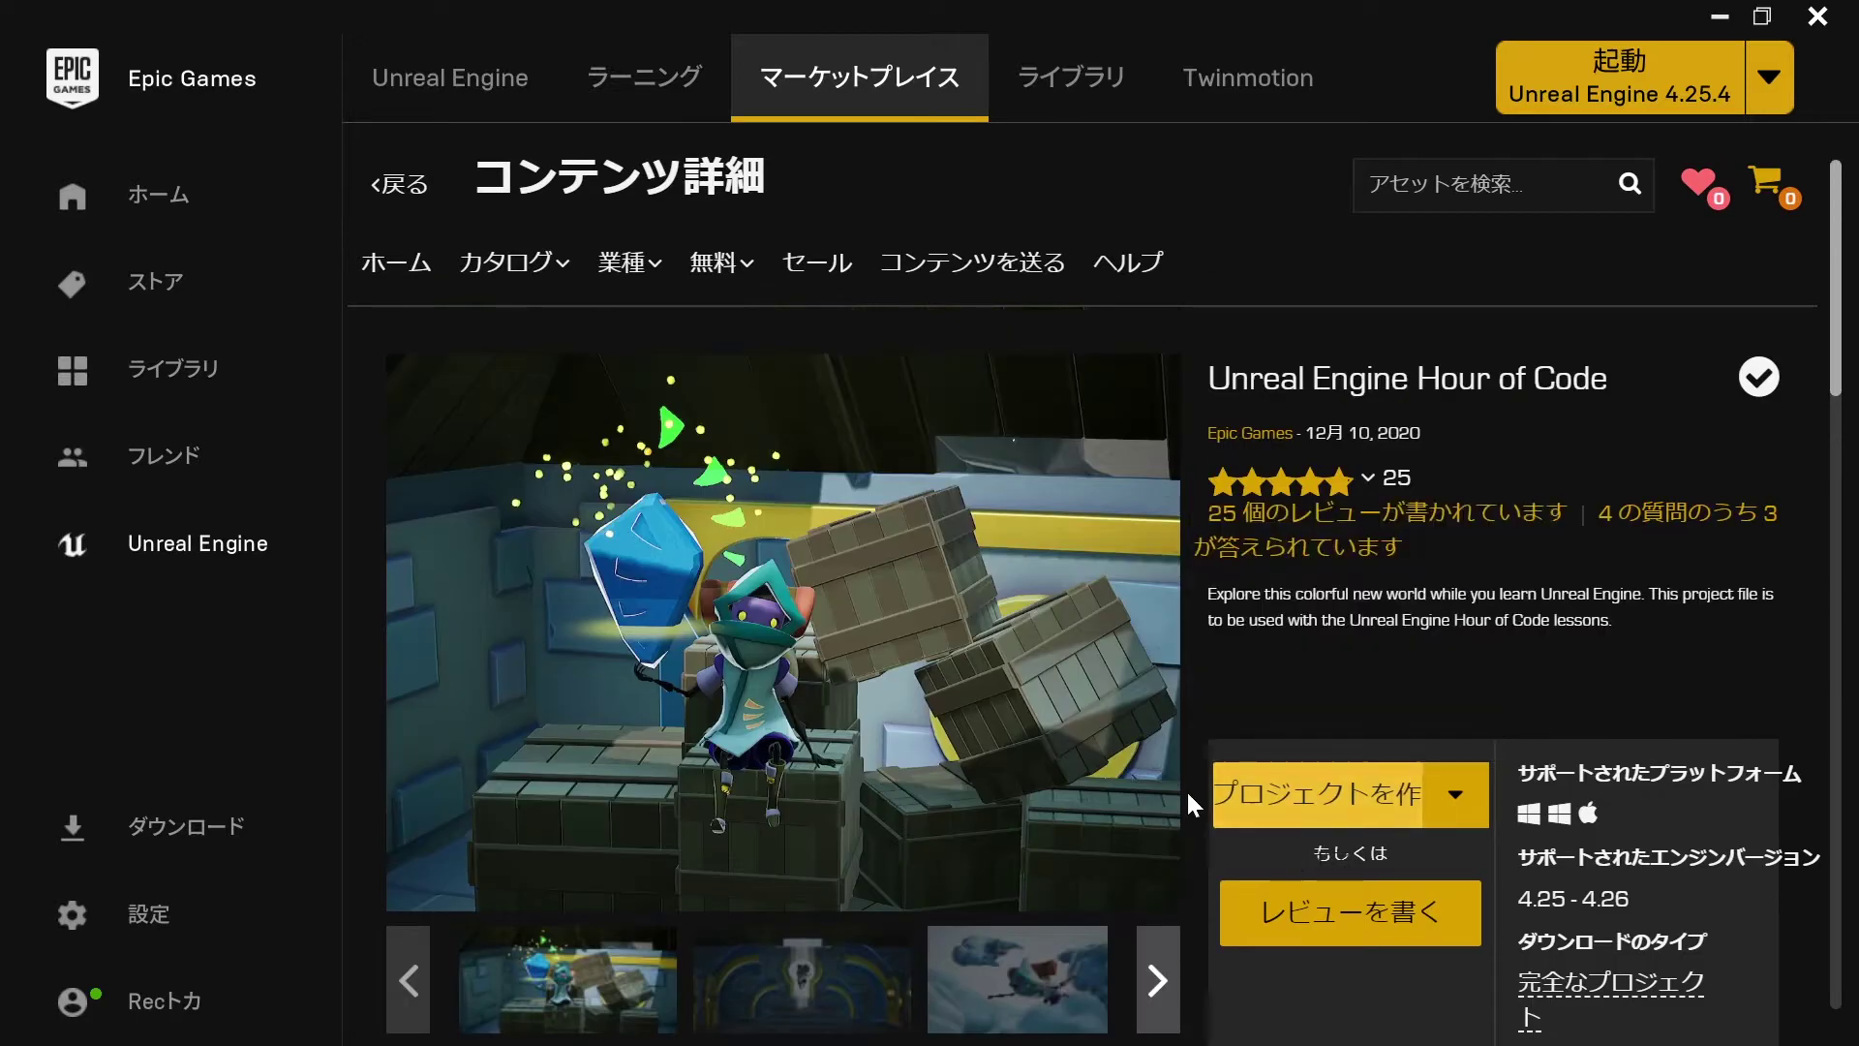
{"action": "scroll", "coordinate": [1113, 819], "scroll_direction": "down", "scroll_amount": 1}
{"action": "scroll", "coordinate": [1108, 819], "scroll_direction": "up", "scroll_amount": 1}
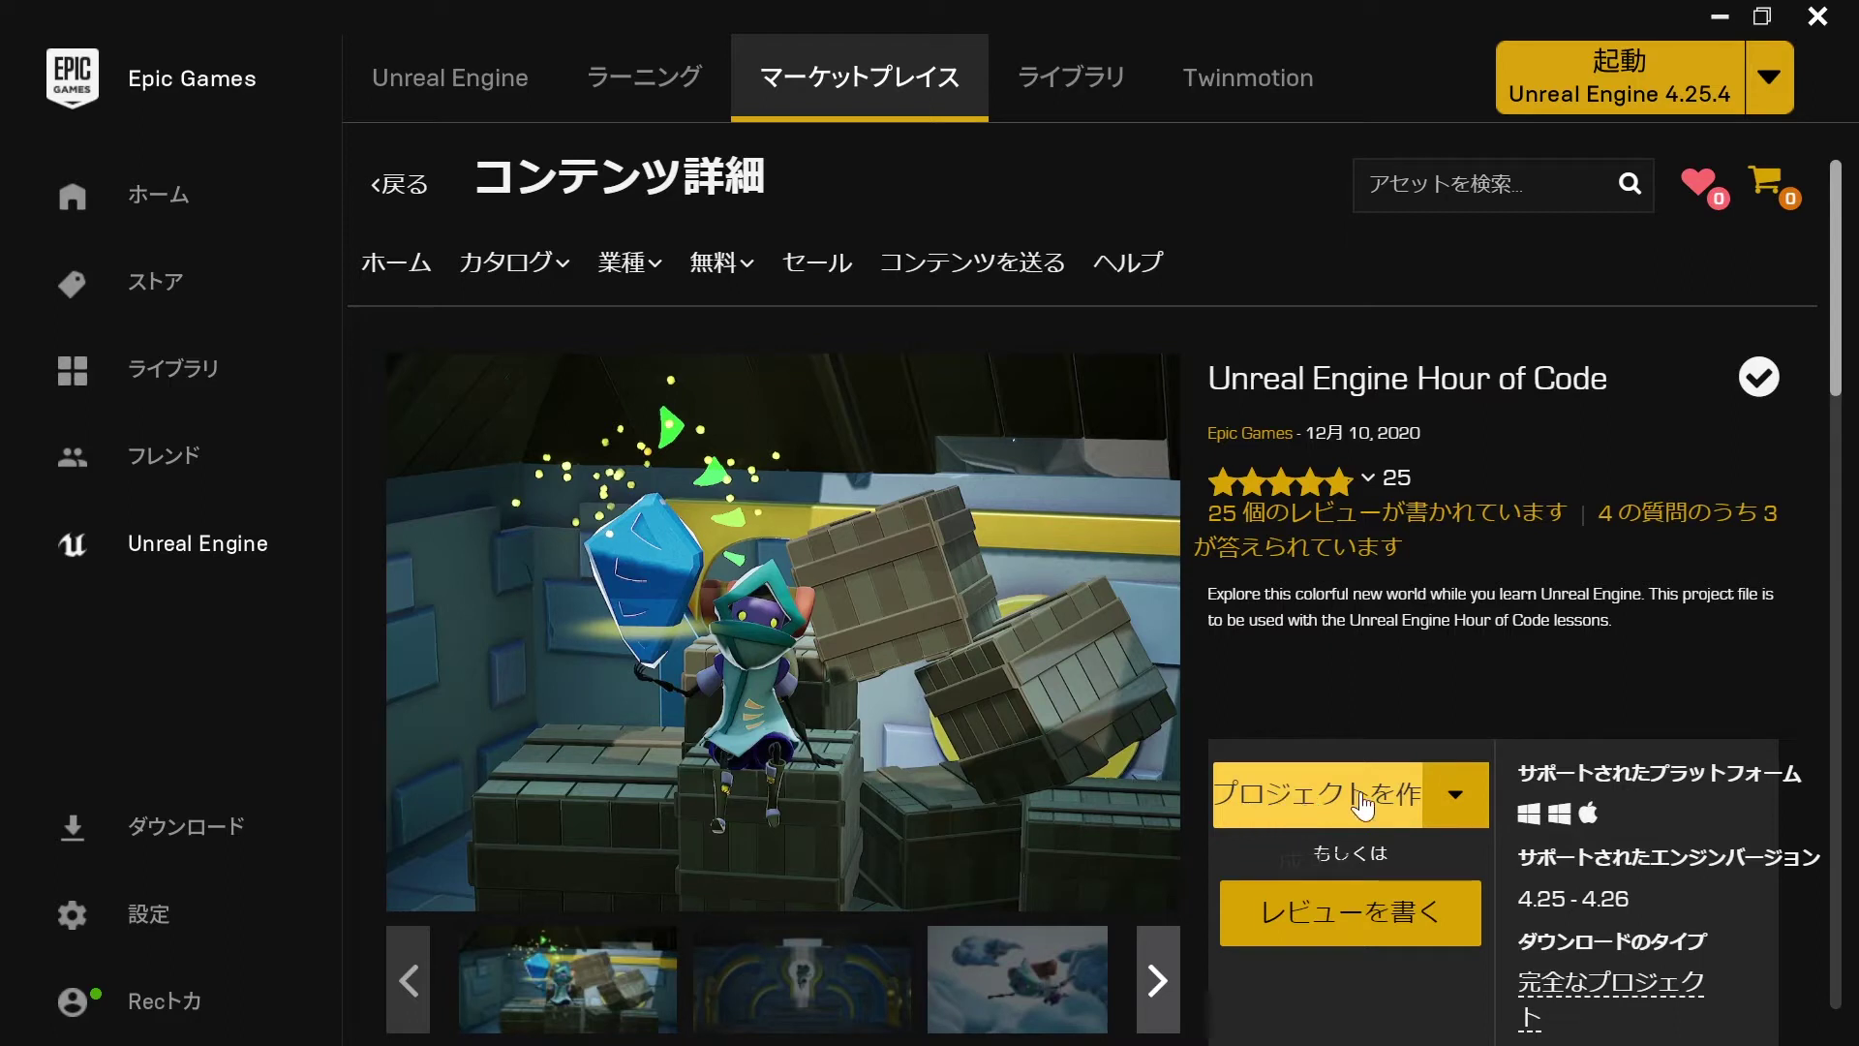
- Create a new project named TestBG from Hour of Code for engine 4.25
{"action": "left_click", "coordinate": [1456, 794]}
{"action": "left_click", "coordinate": [1316, 794]}
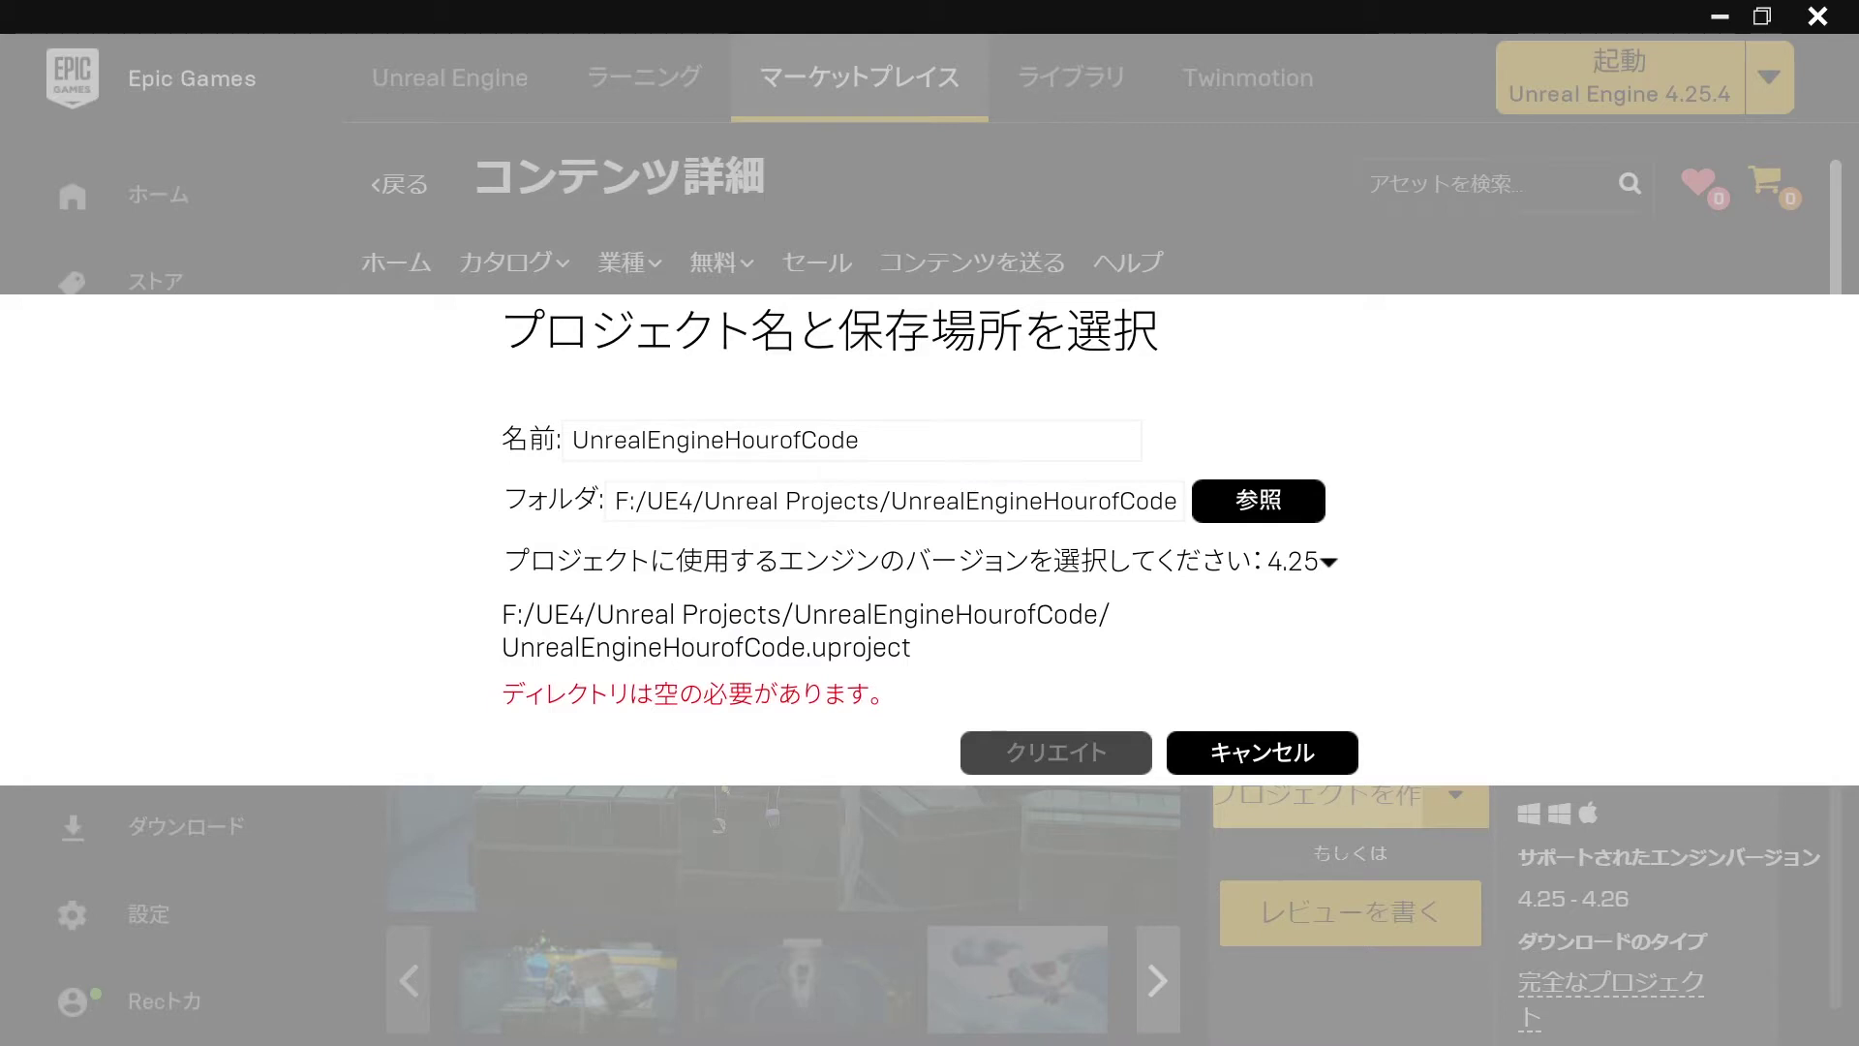
{"action": "type", "text": "TestBG"}
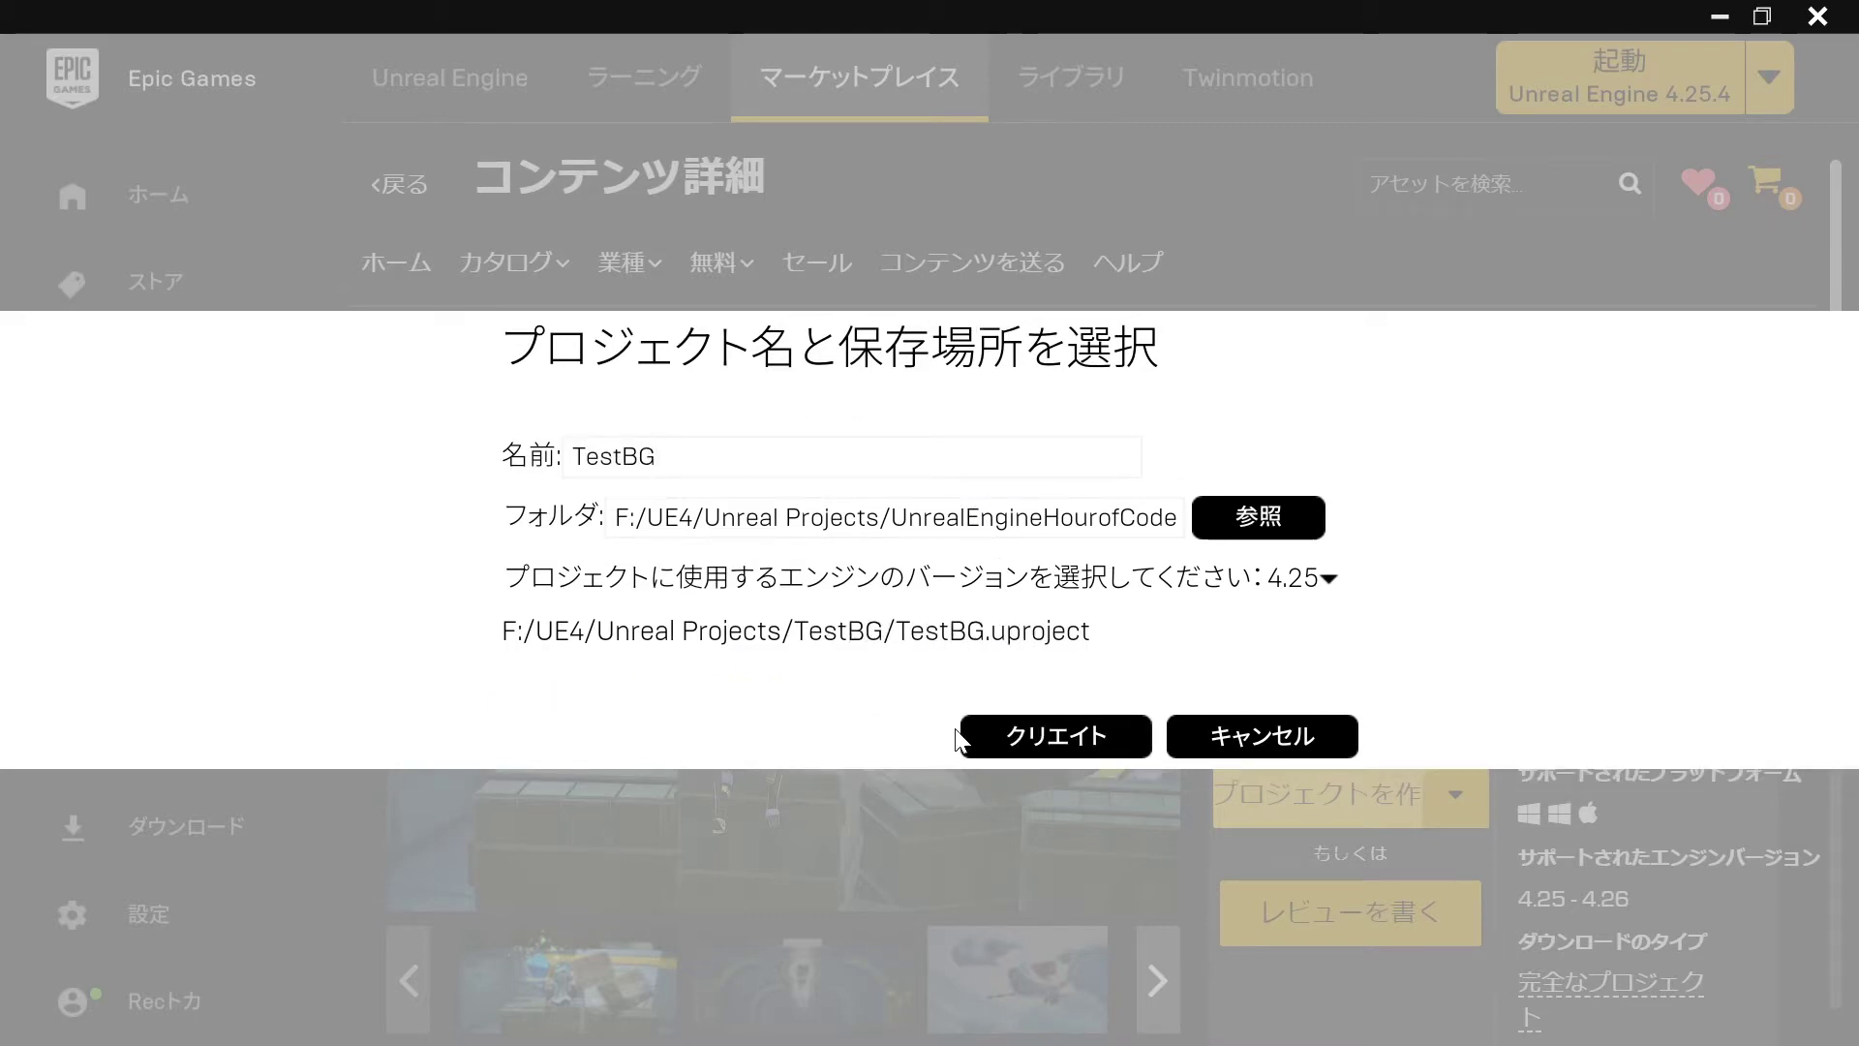
{"action": "left_click", "coordinate": [1029, 734]}
{"action": "scroll", "coordinate": [1257, 621], "scroll_direction": "down", "scroll_amount": 4}
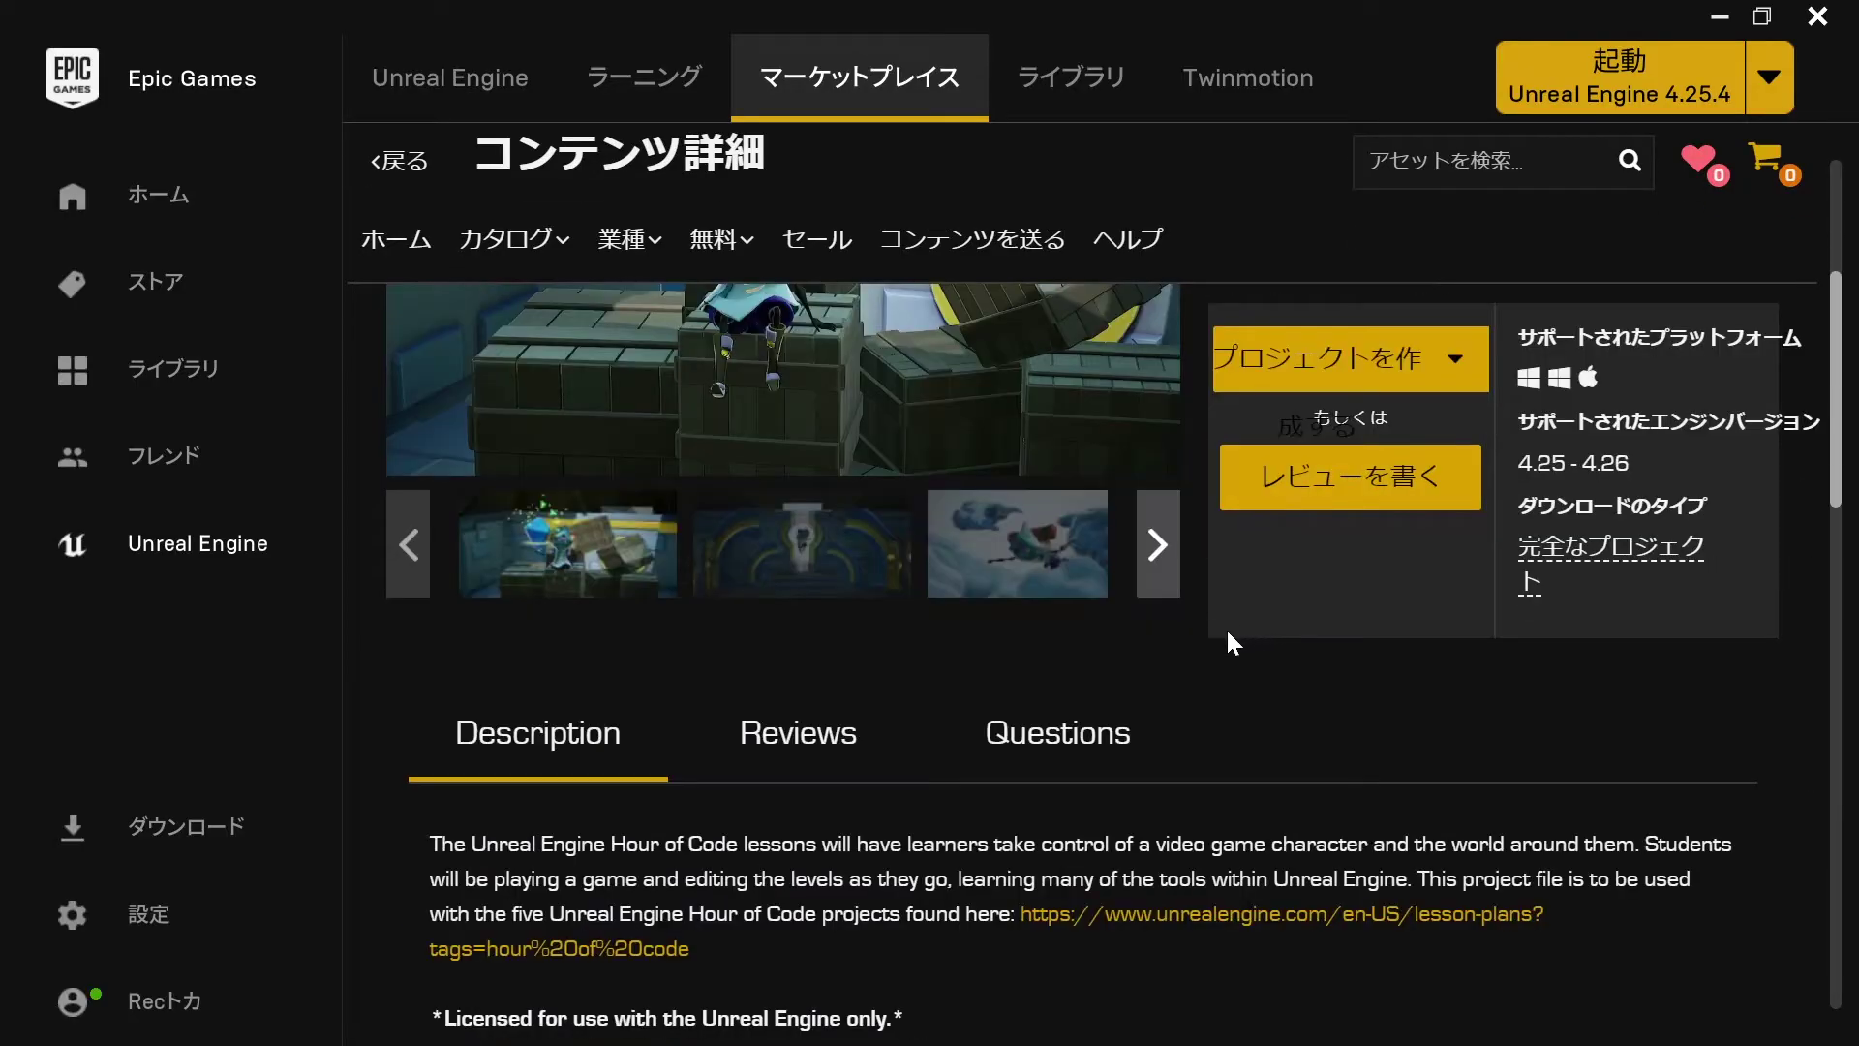
{"action": "scroll", "coordinate": [1157, 636], "scroll_direction": "up", "scroll_amount": 2}
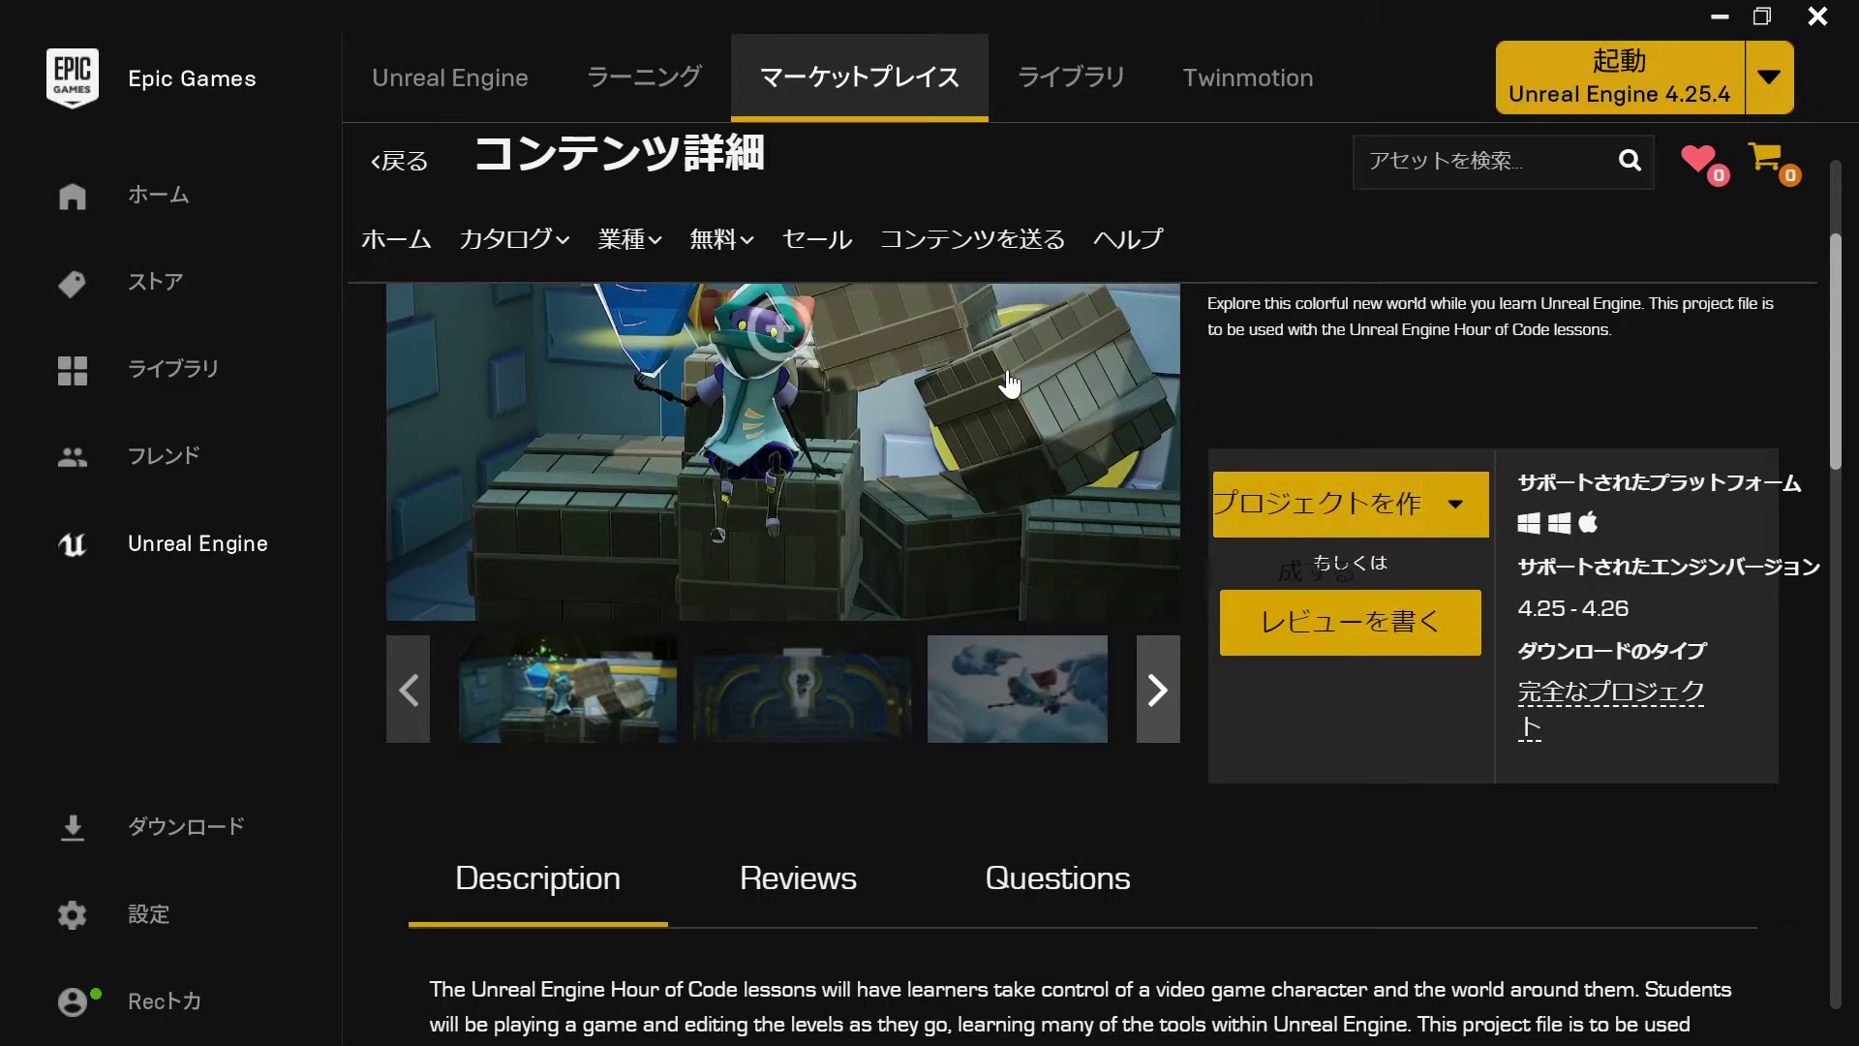
{"action": "scroll", "coordinate": [1026, 421], "scroll_direction": "up", "scroll_amount": 3}
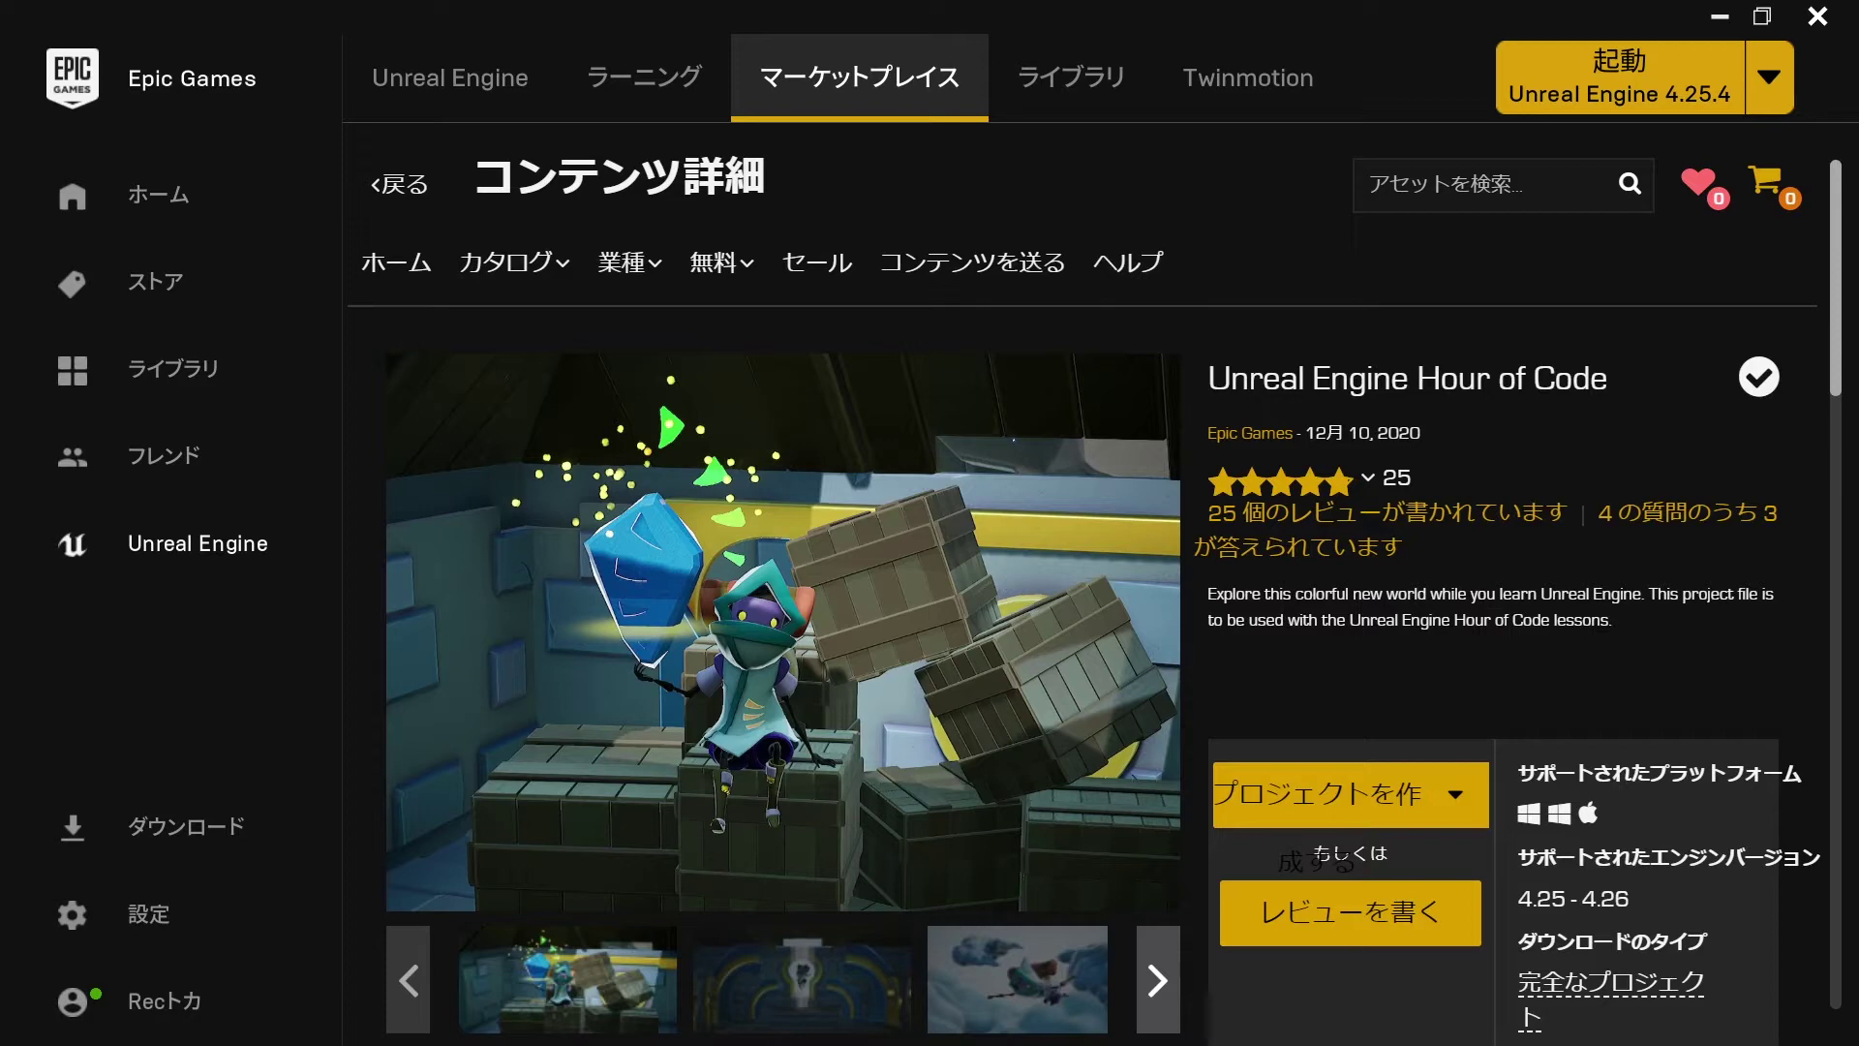
- Search the library's My Projects for 'testbg' to find the TestBG 4.25 project
{"action": "scroll", "coordinate": [1432, 477], "scroll_direction": "down", "scroll_amount": 2}
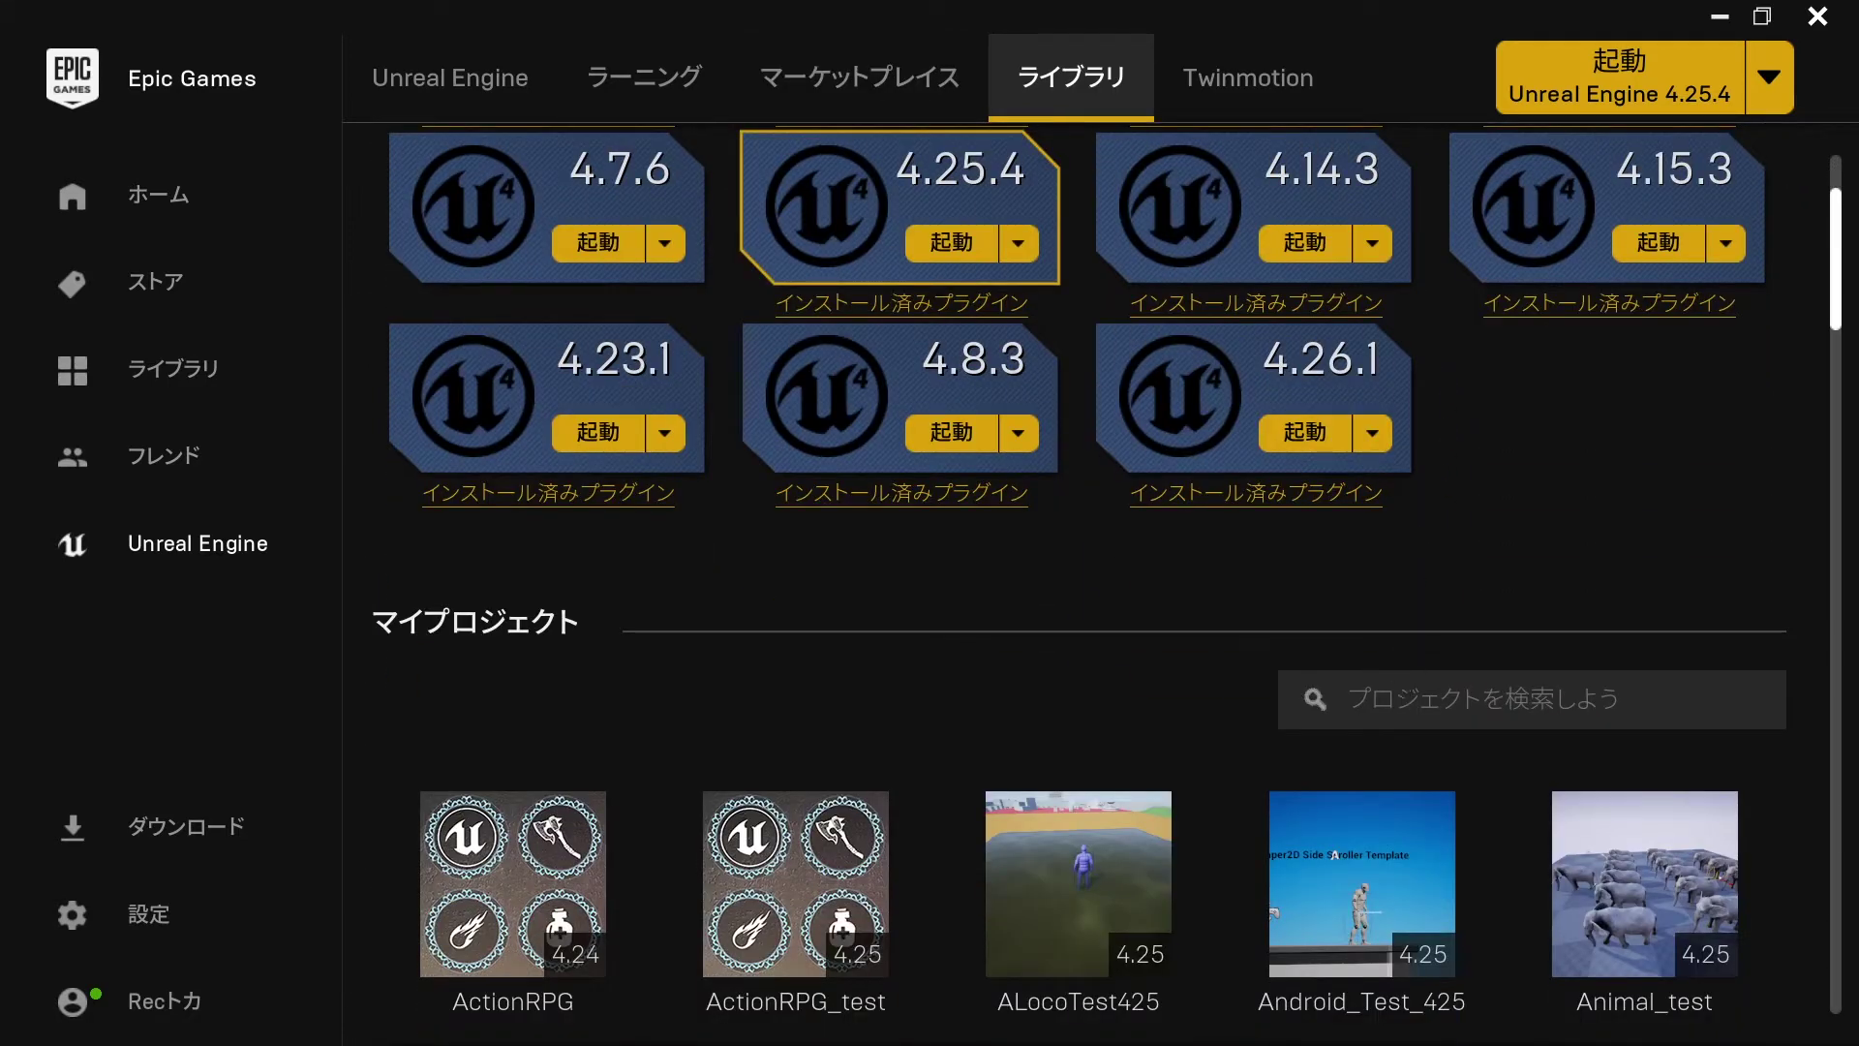
{"action": "type", "text": "testbg"}
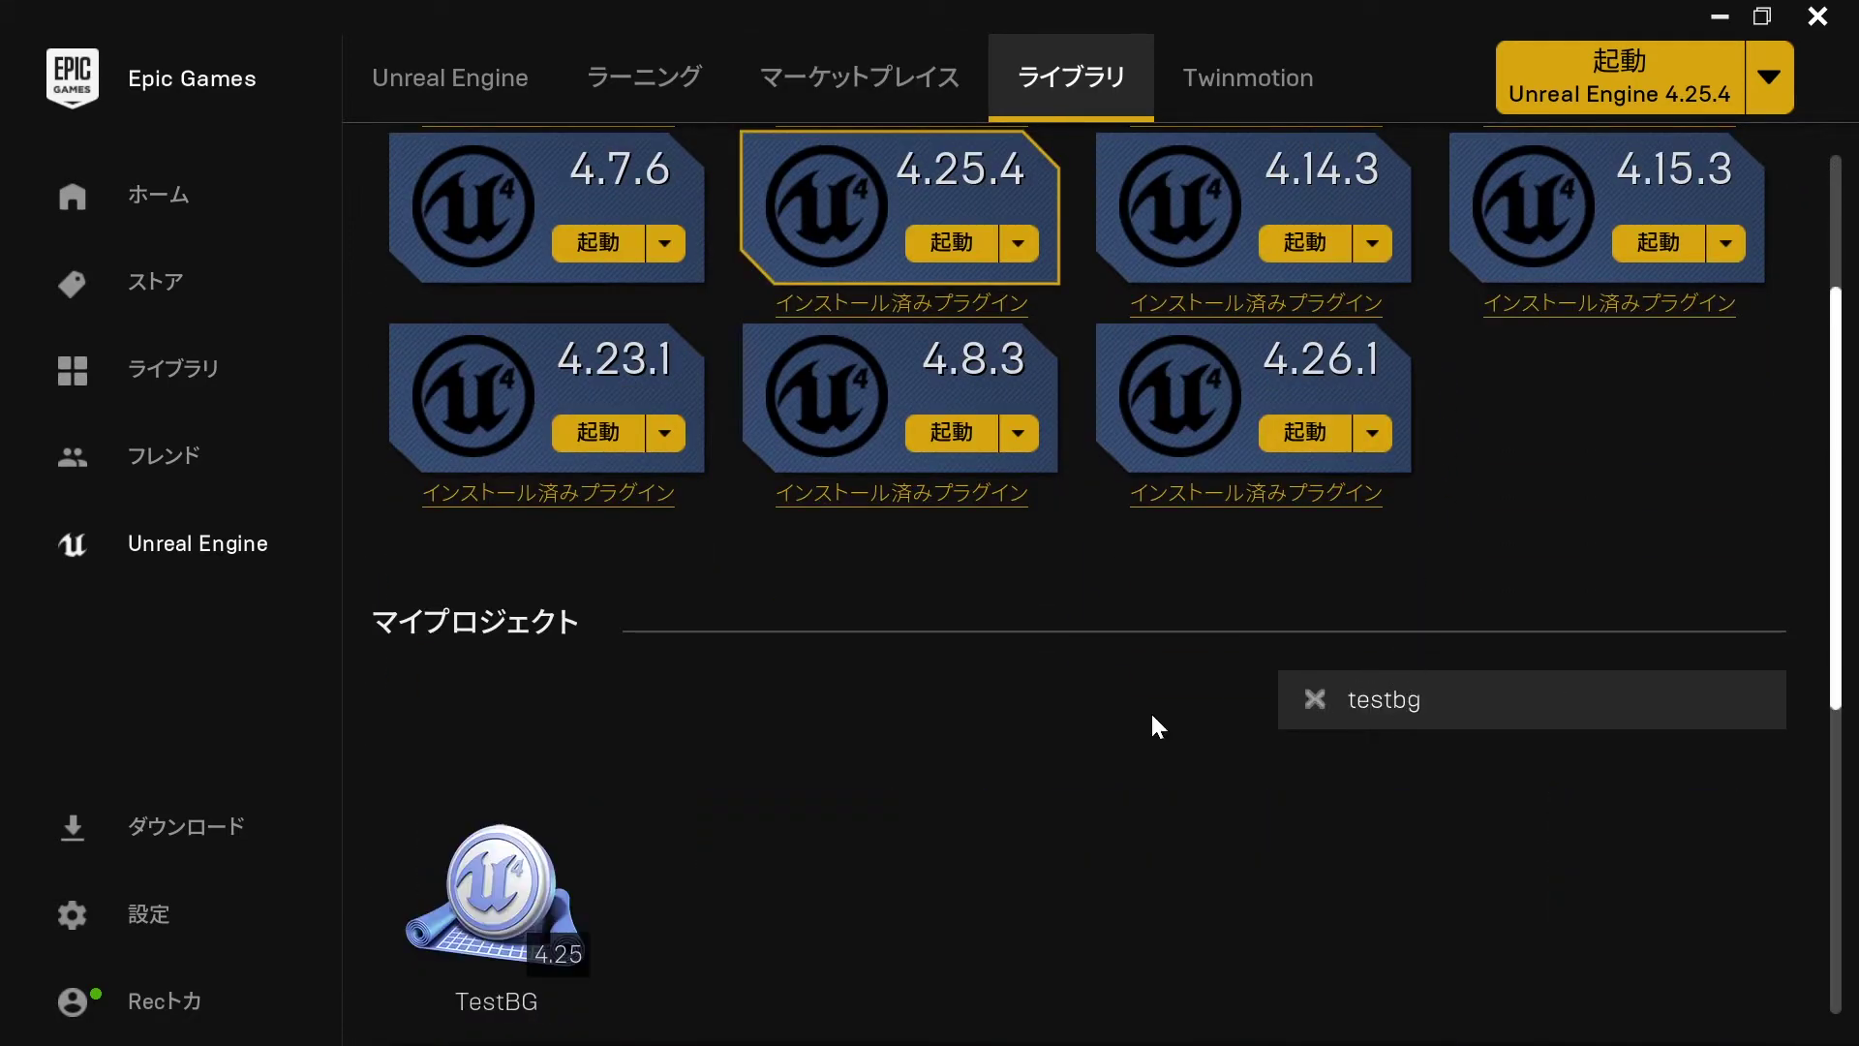
{"action": "scroll", "coordinate": [433, 823], "scroll_direction": "down", "scroll_amount": 2}
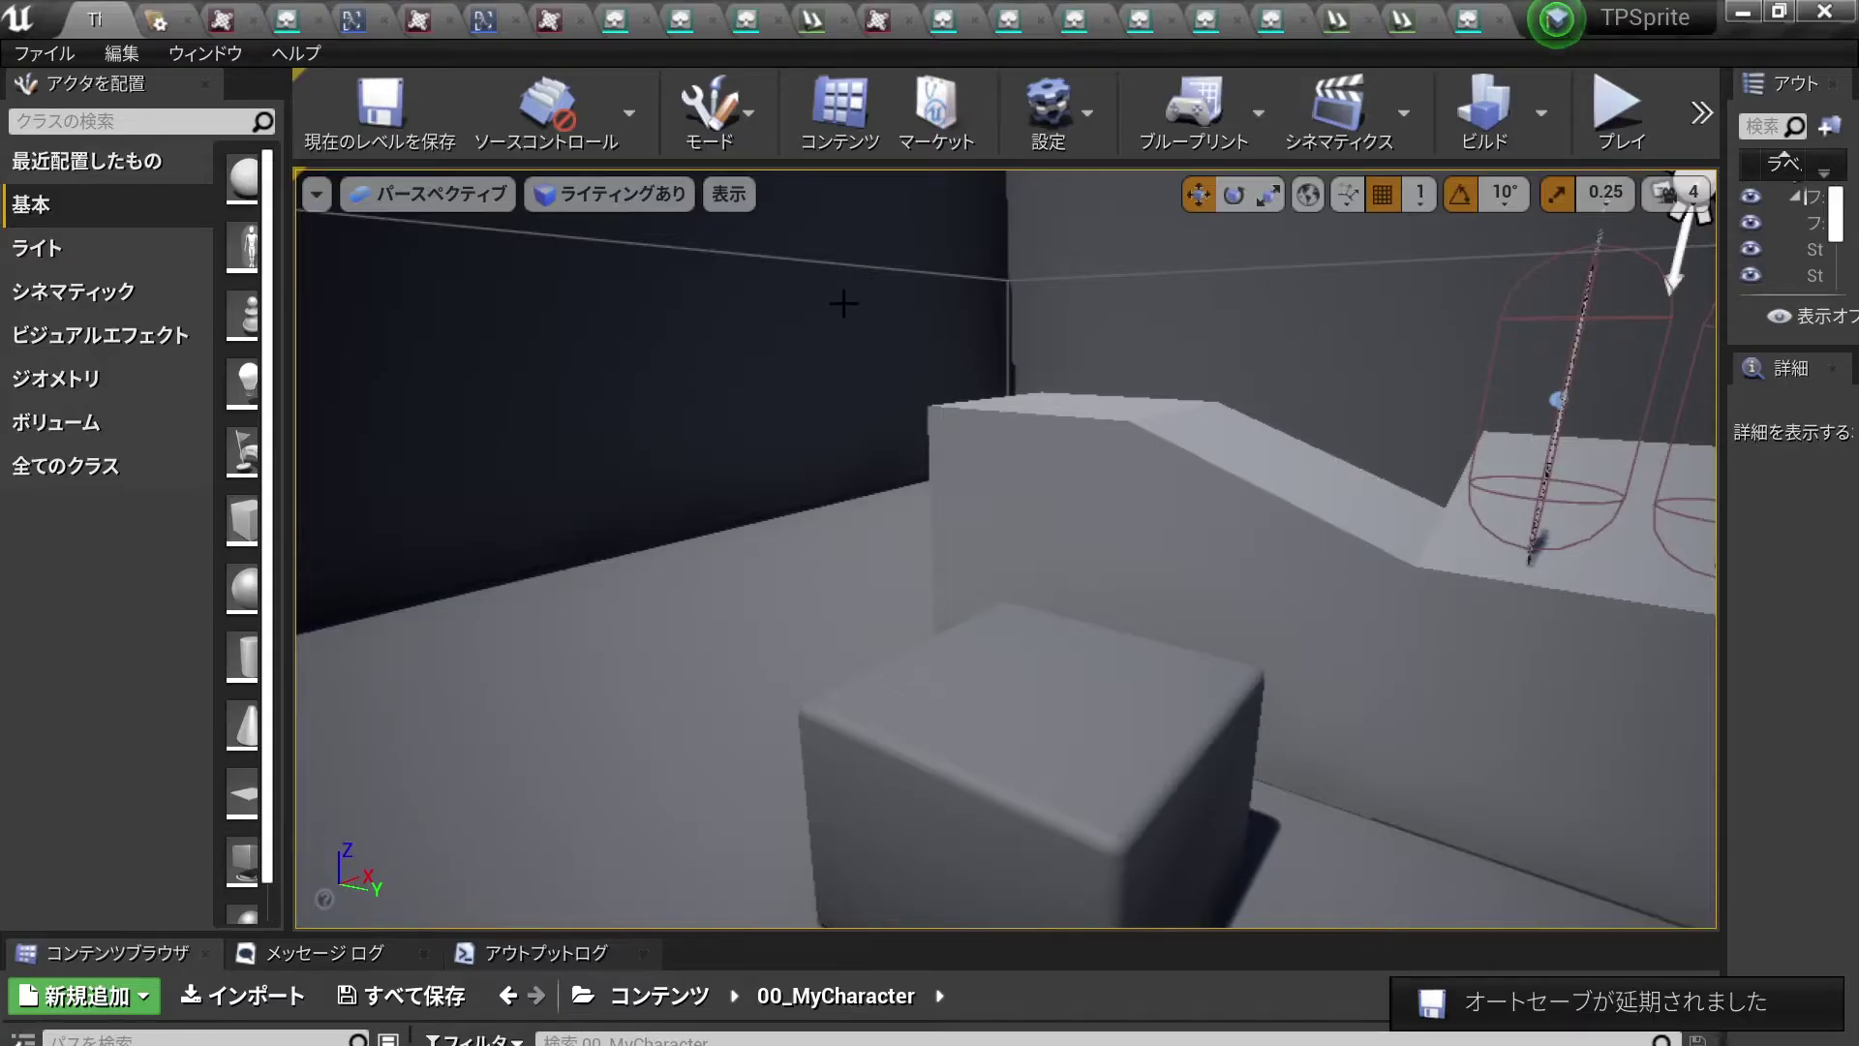
- Pull the viewport camera back and enlarge the placement panel and Content Browser
{"action": "right_click_drag", "start_coordinate": [843, 303], "coordinate": [989, 430]}
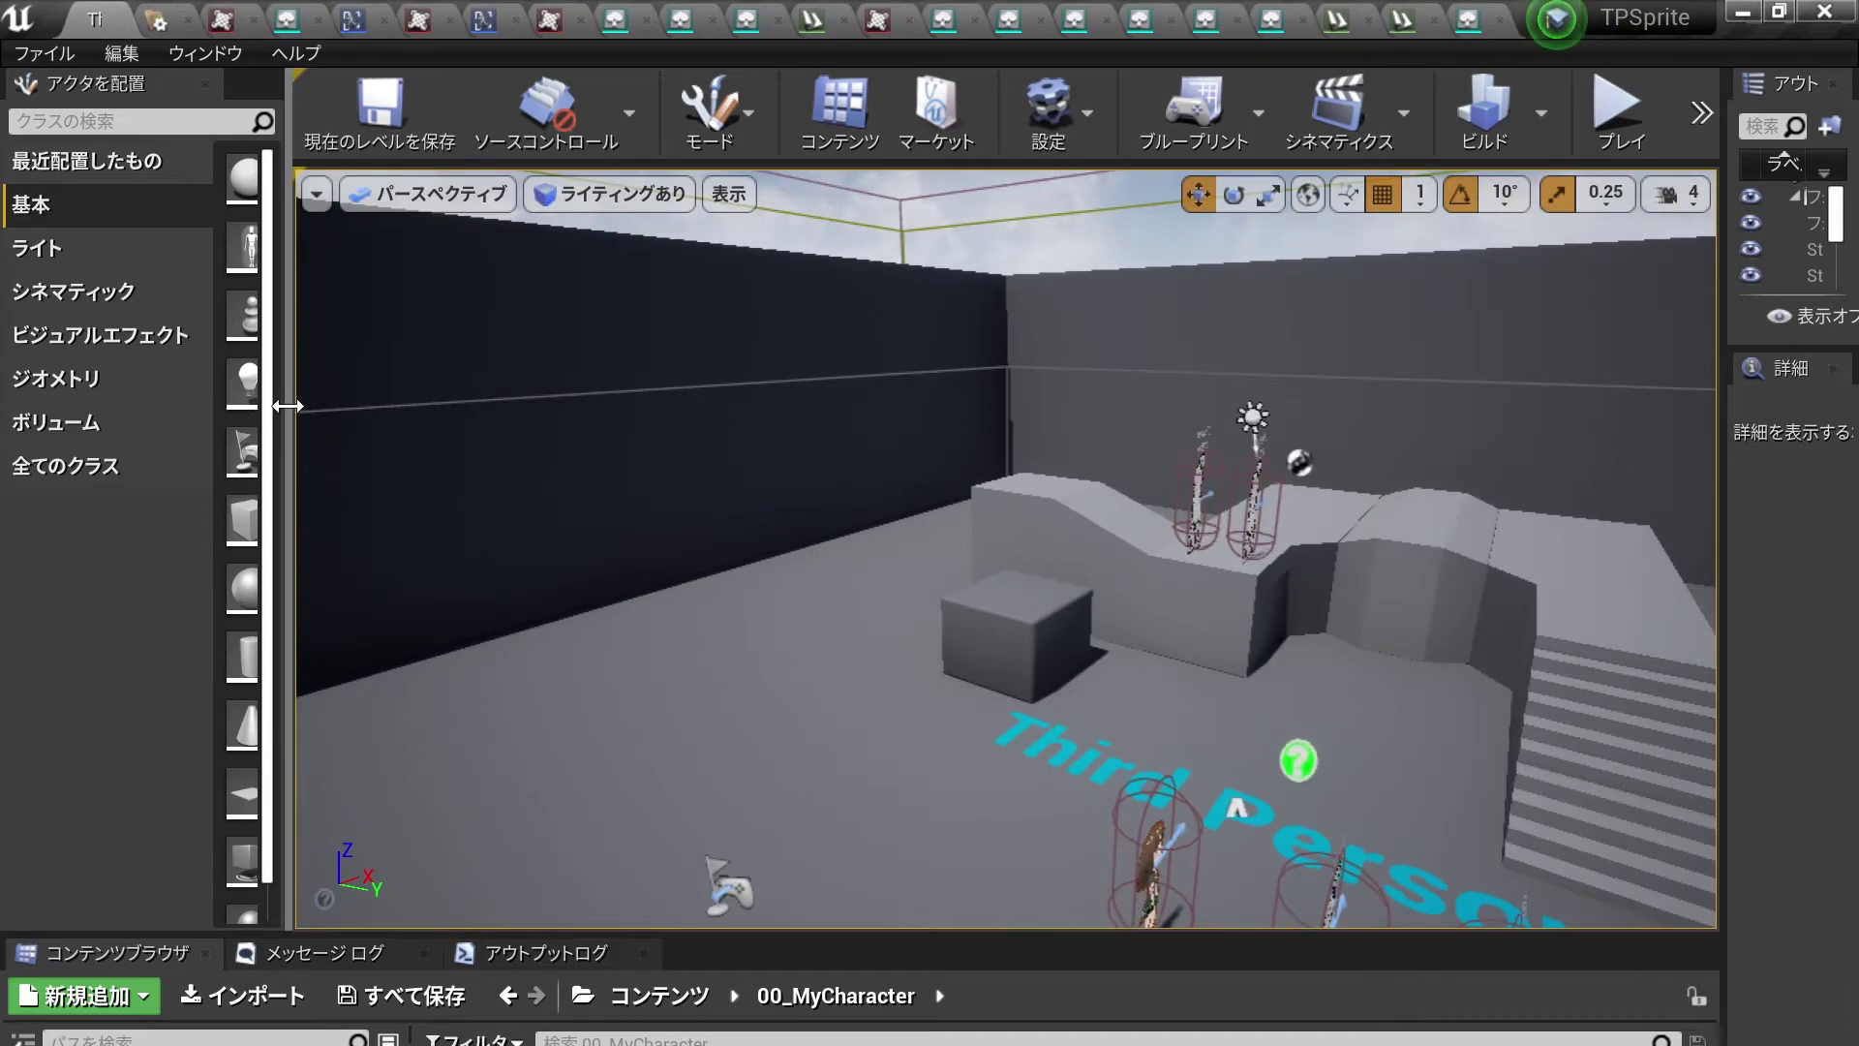
{"action": "left_click_drag", "start_coordinate": [288, 406], "coordinate": [531, 410]}
{"action": "left_click_drag", "start_coordinate": [967, 936], "coordinate": [968, 809]}
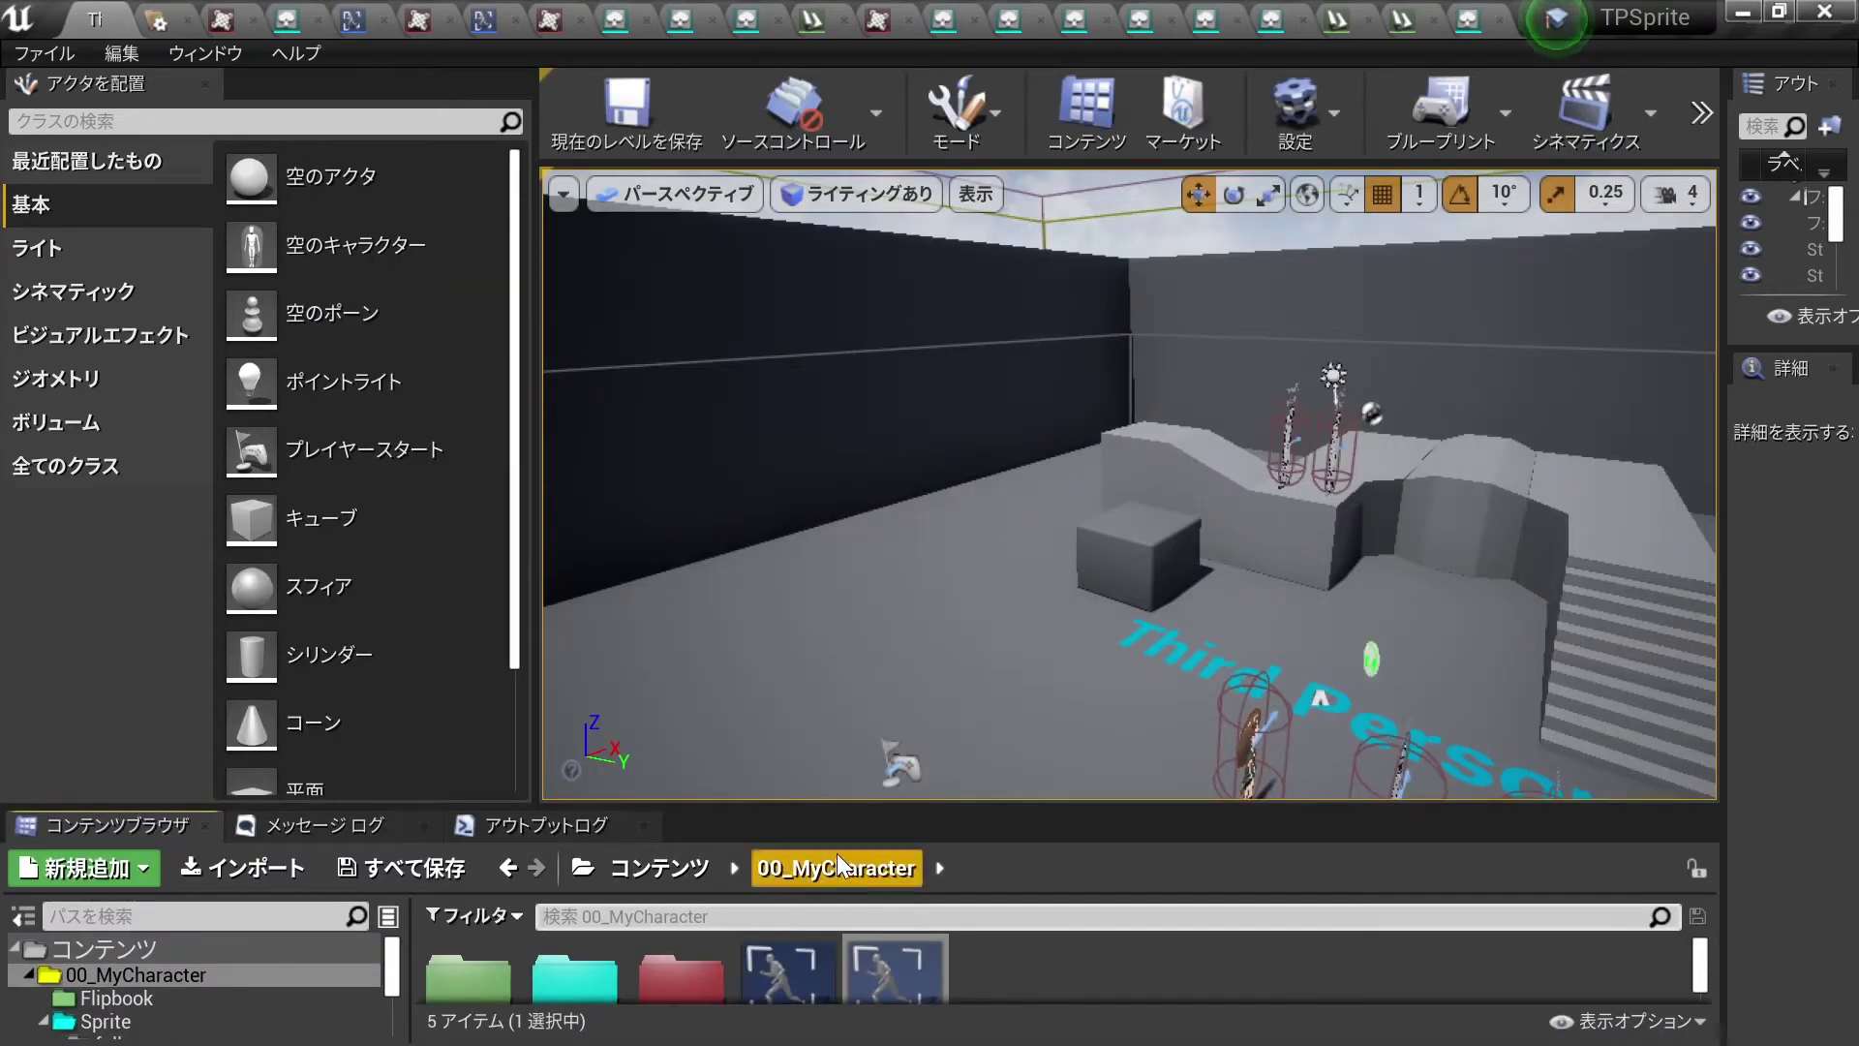
{"action": "left_click_drag", "start_coordinate": [840, 807], "coordinate": [862, 569]}
- Migrate BP_pro_4way via アセットアクション > 移行… to bring up its Asset Report
{"action": "left_click", "coordinate": [895, 760]}
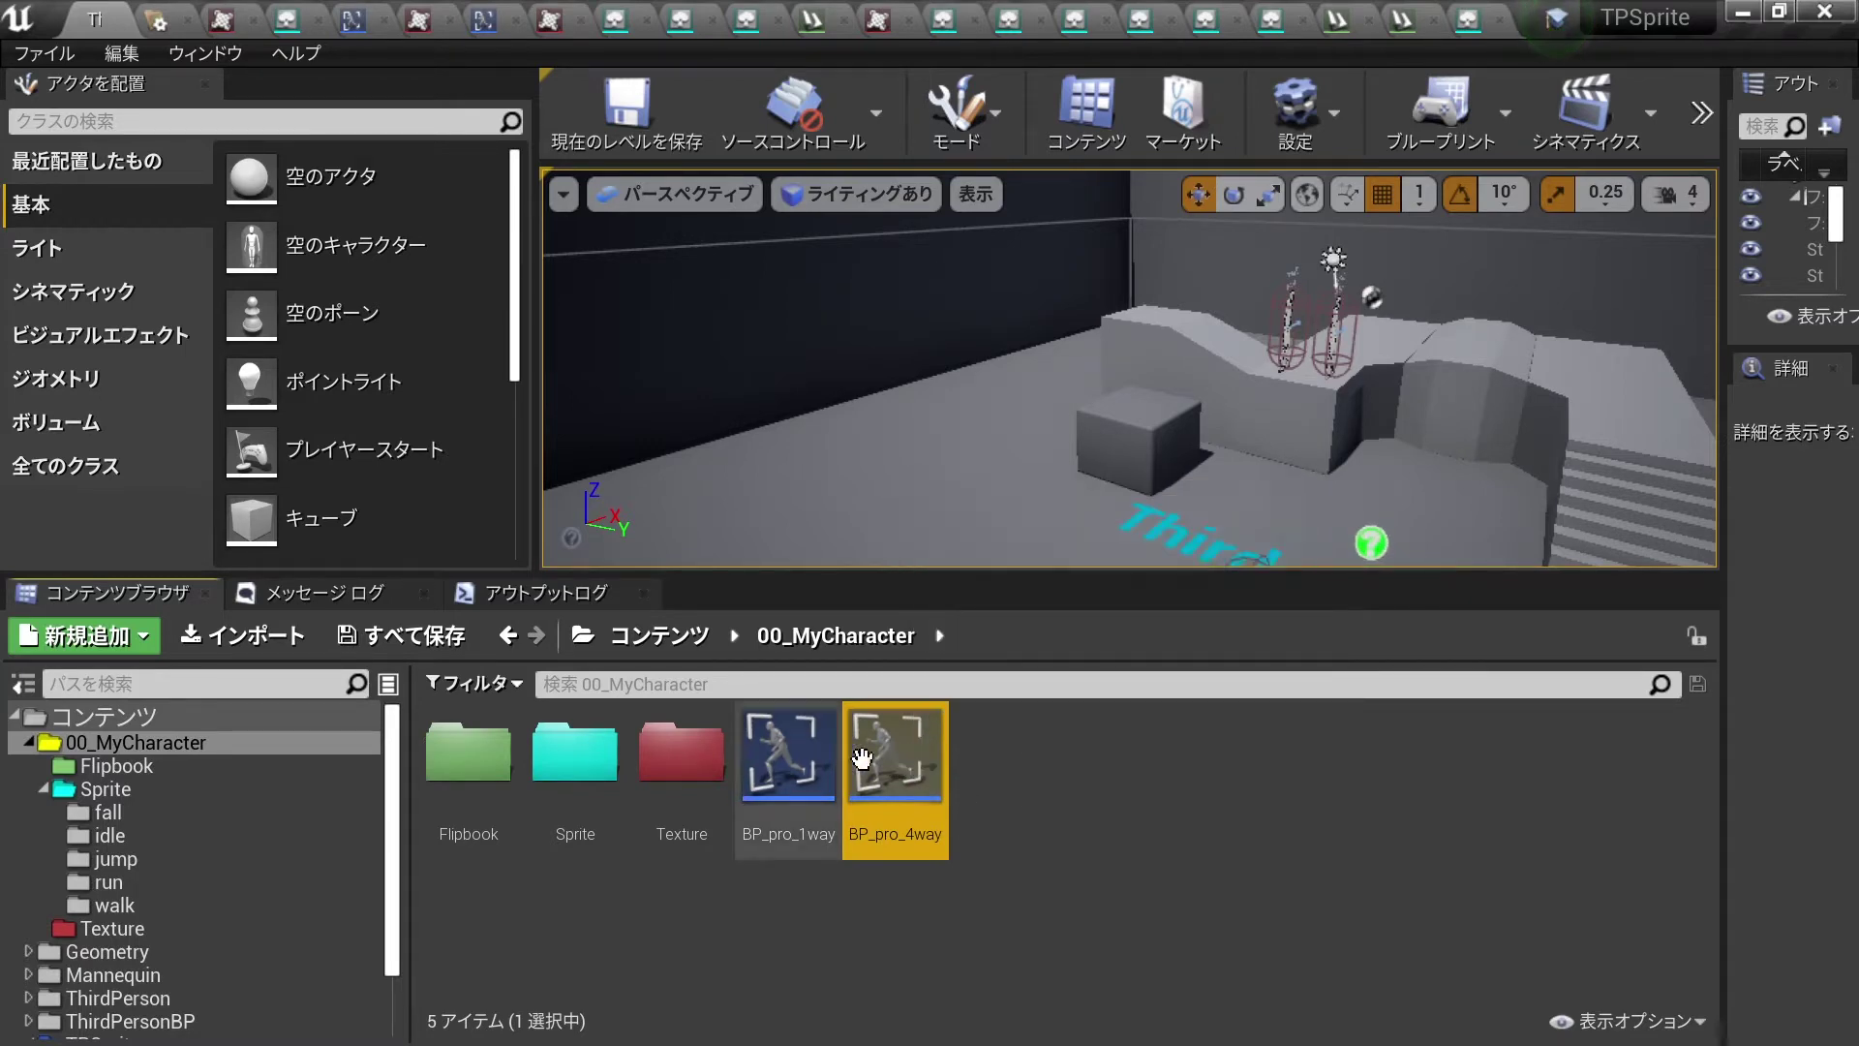
{"action": "right_click", "coordinate": [900, 760]}
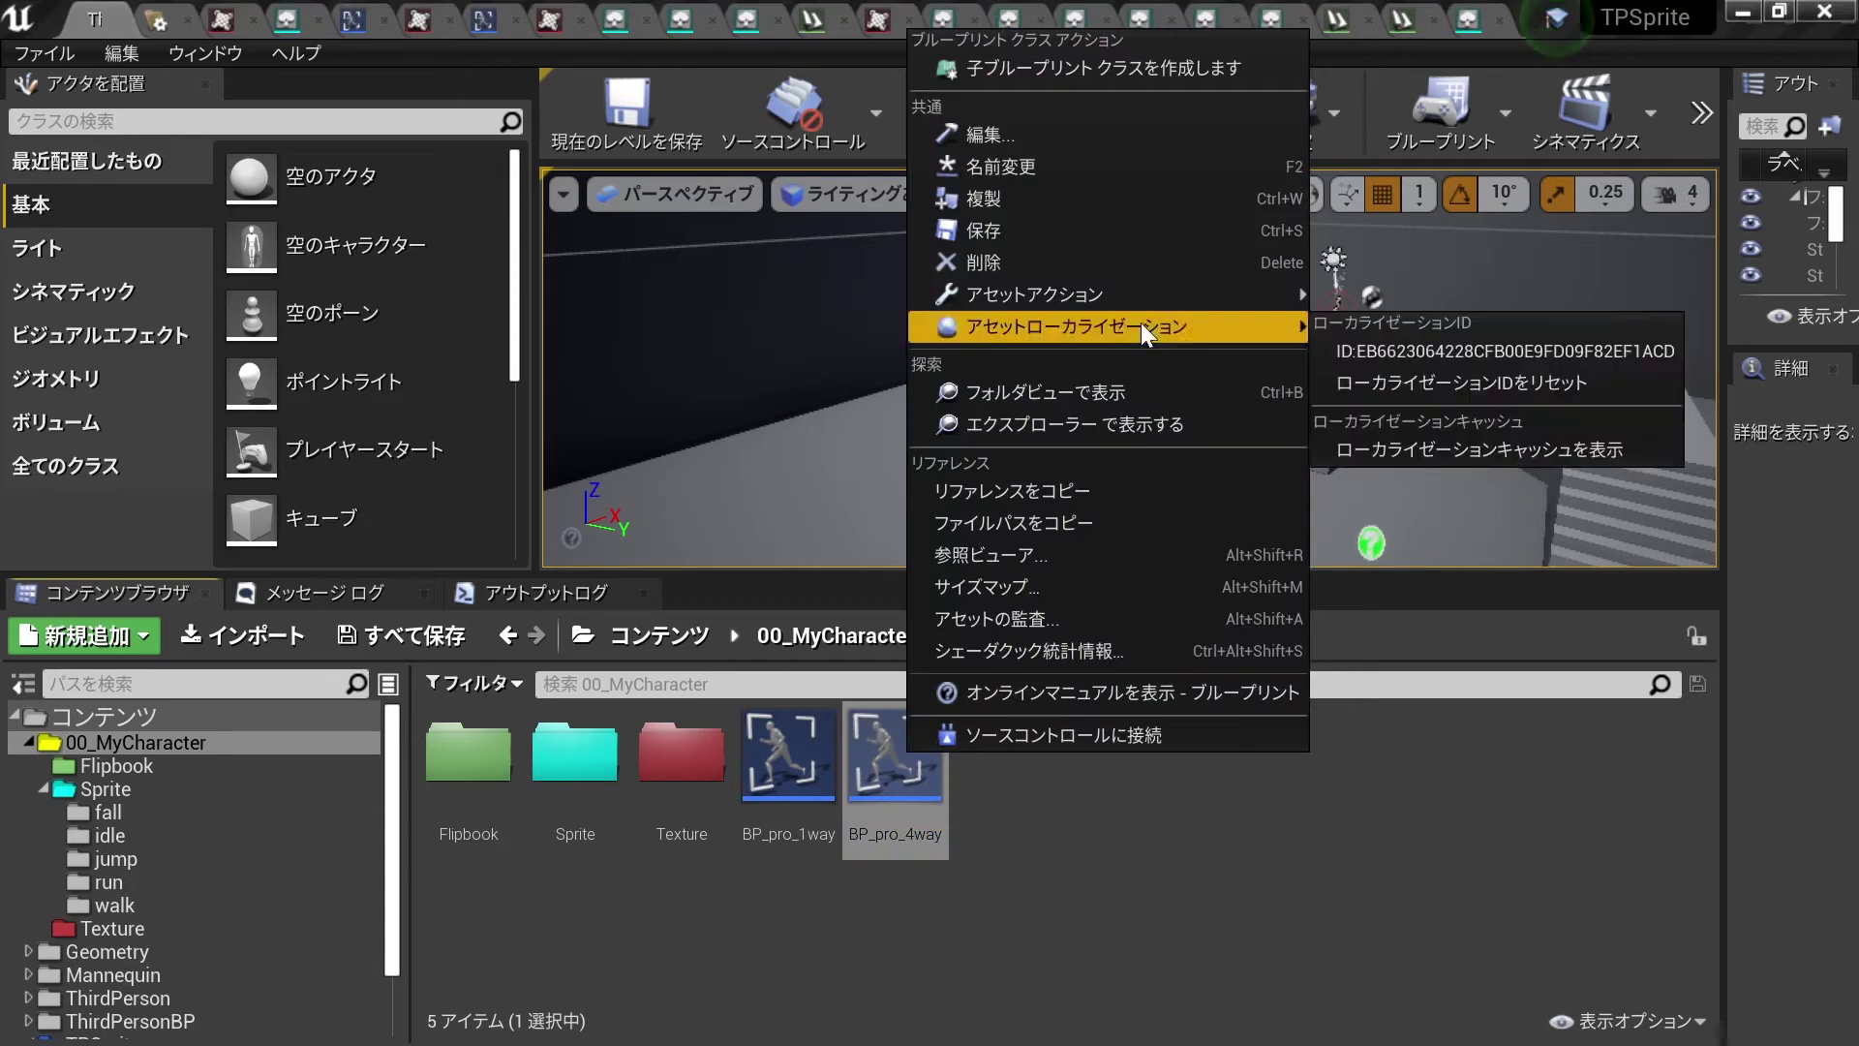
{"action": "mouse_move", "coordinate": [1314, 308]}
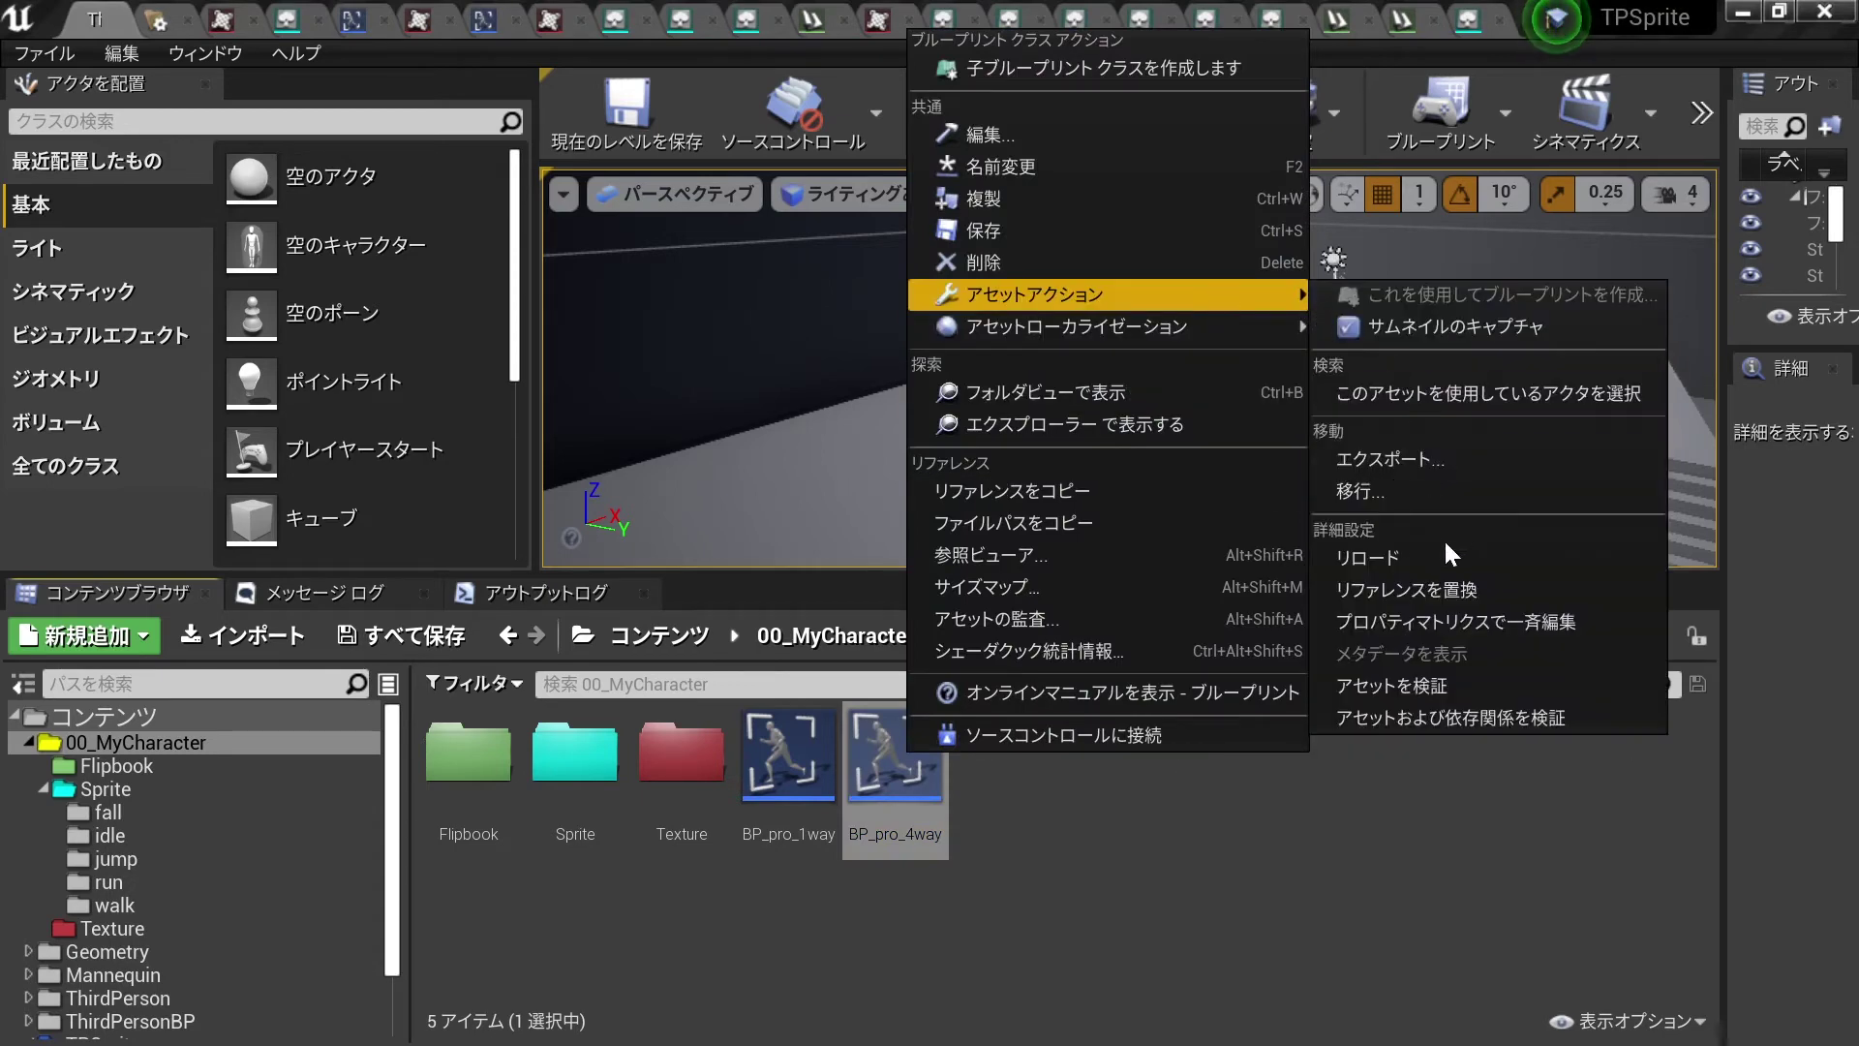
{"action": "left_click", "coordinate": [1420, 494]}
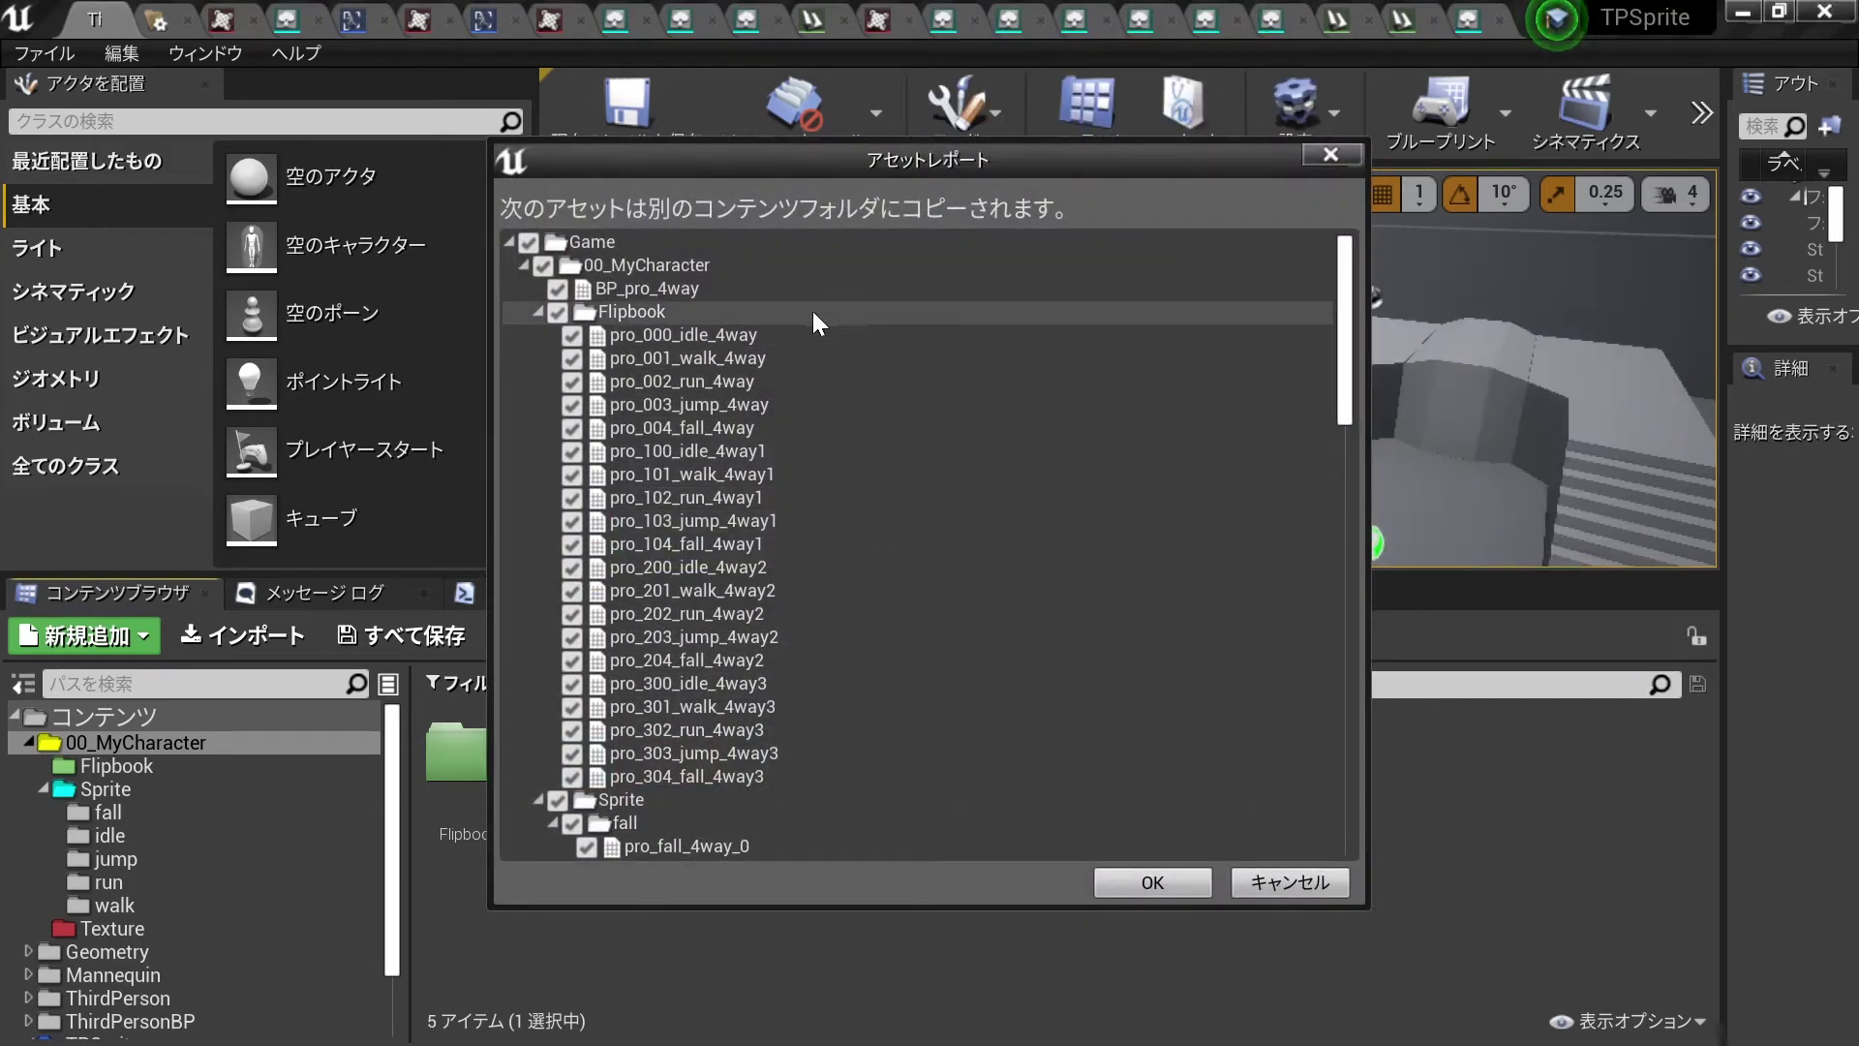
{"action": "mouse_move", "coordinate": [1356, 254]}
{"action": "left_mouse_down"}
{"action": "mouse_move", "coordinate": [1361, 754]}
{"action": "mouse_move", "coordinate": [1344, 489]}
{"action": "left_mouse_up"}
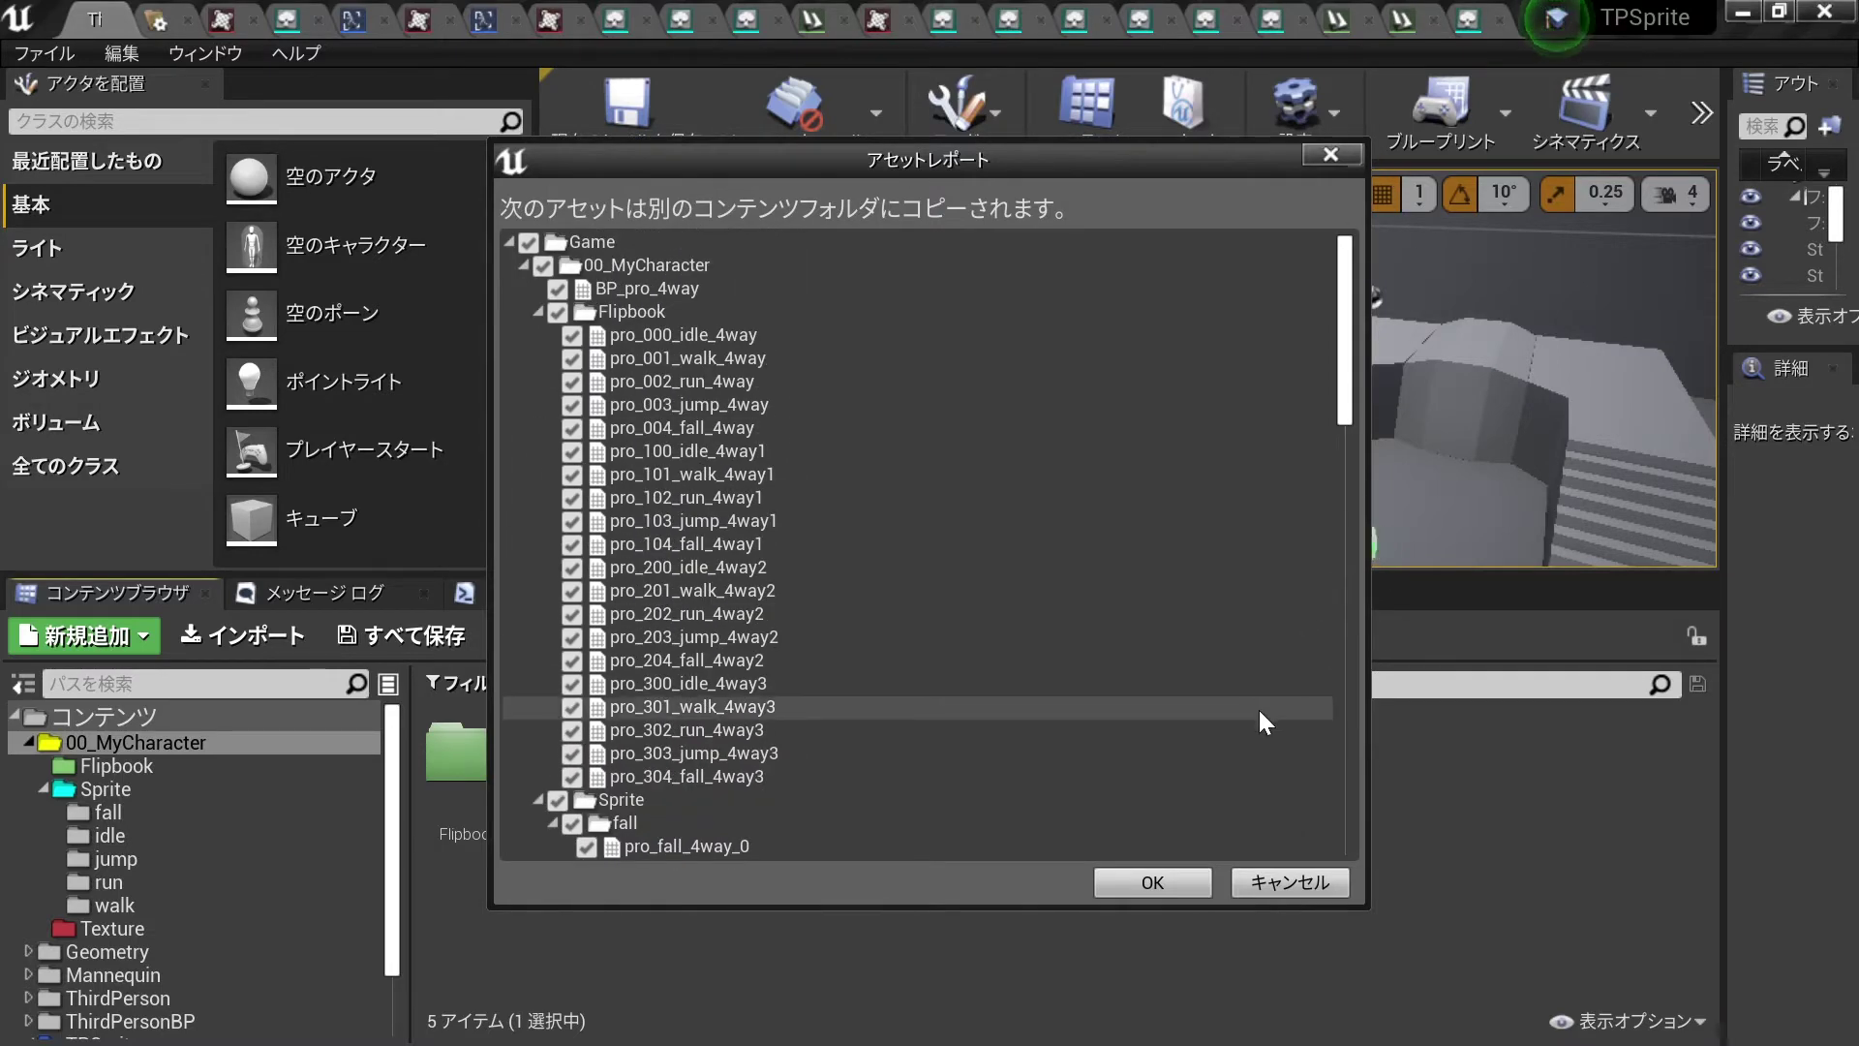
- Accept the Asset Report and migrate the assets into Unreal Projects > TestBG > Content
{"action": "left_click", "coordinate": [1156, 881]}
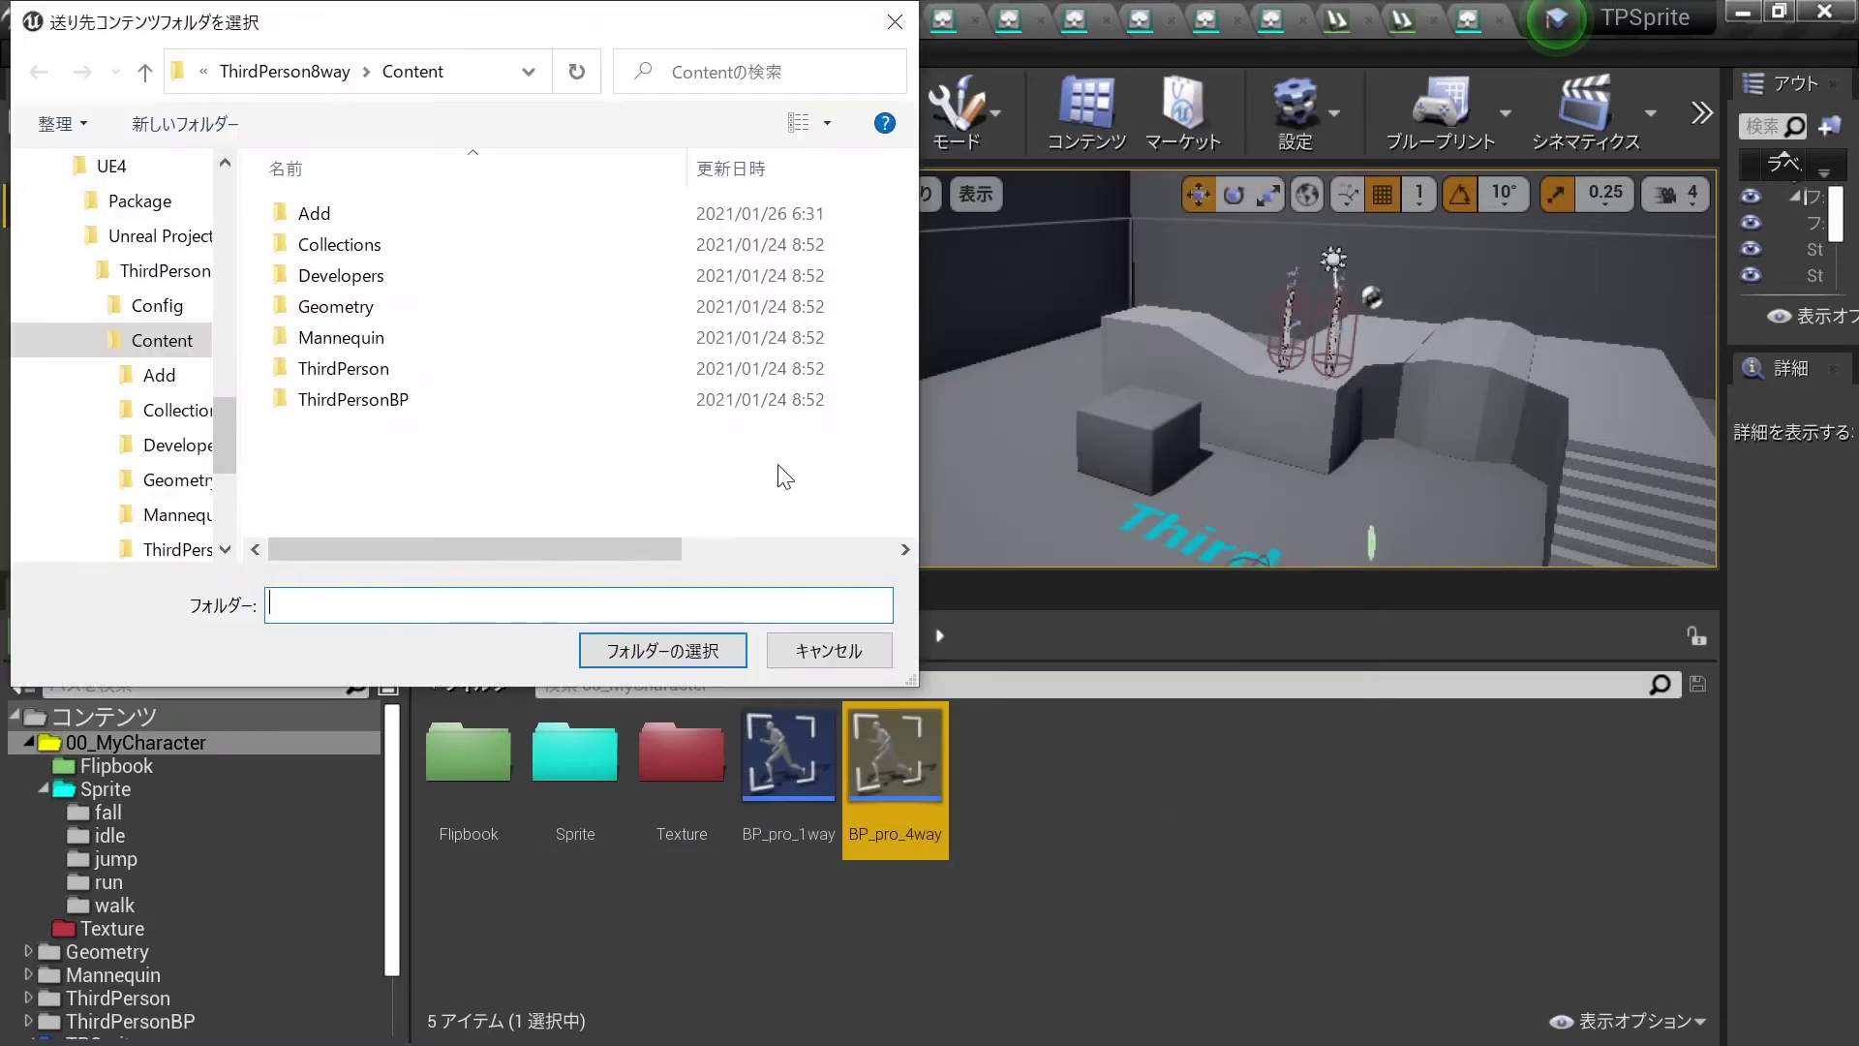
{"action": "left_click", "coordinate": [334, 423]}
{"action": "scroll", "coordinate": [678, 387], "scroll_direction": "down", "scroll_amount": 10}
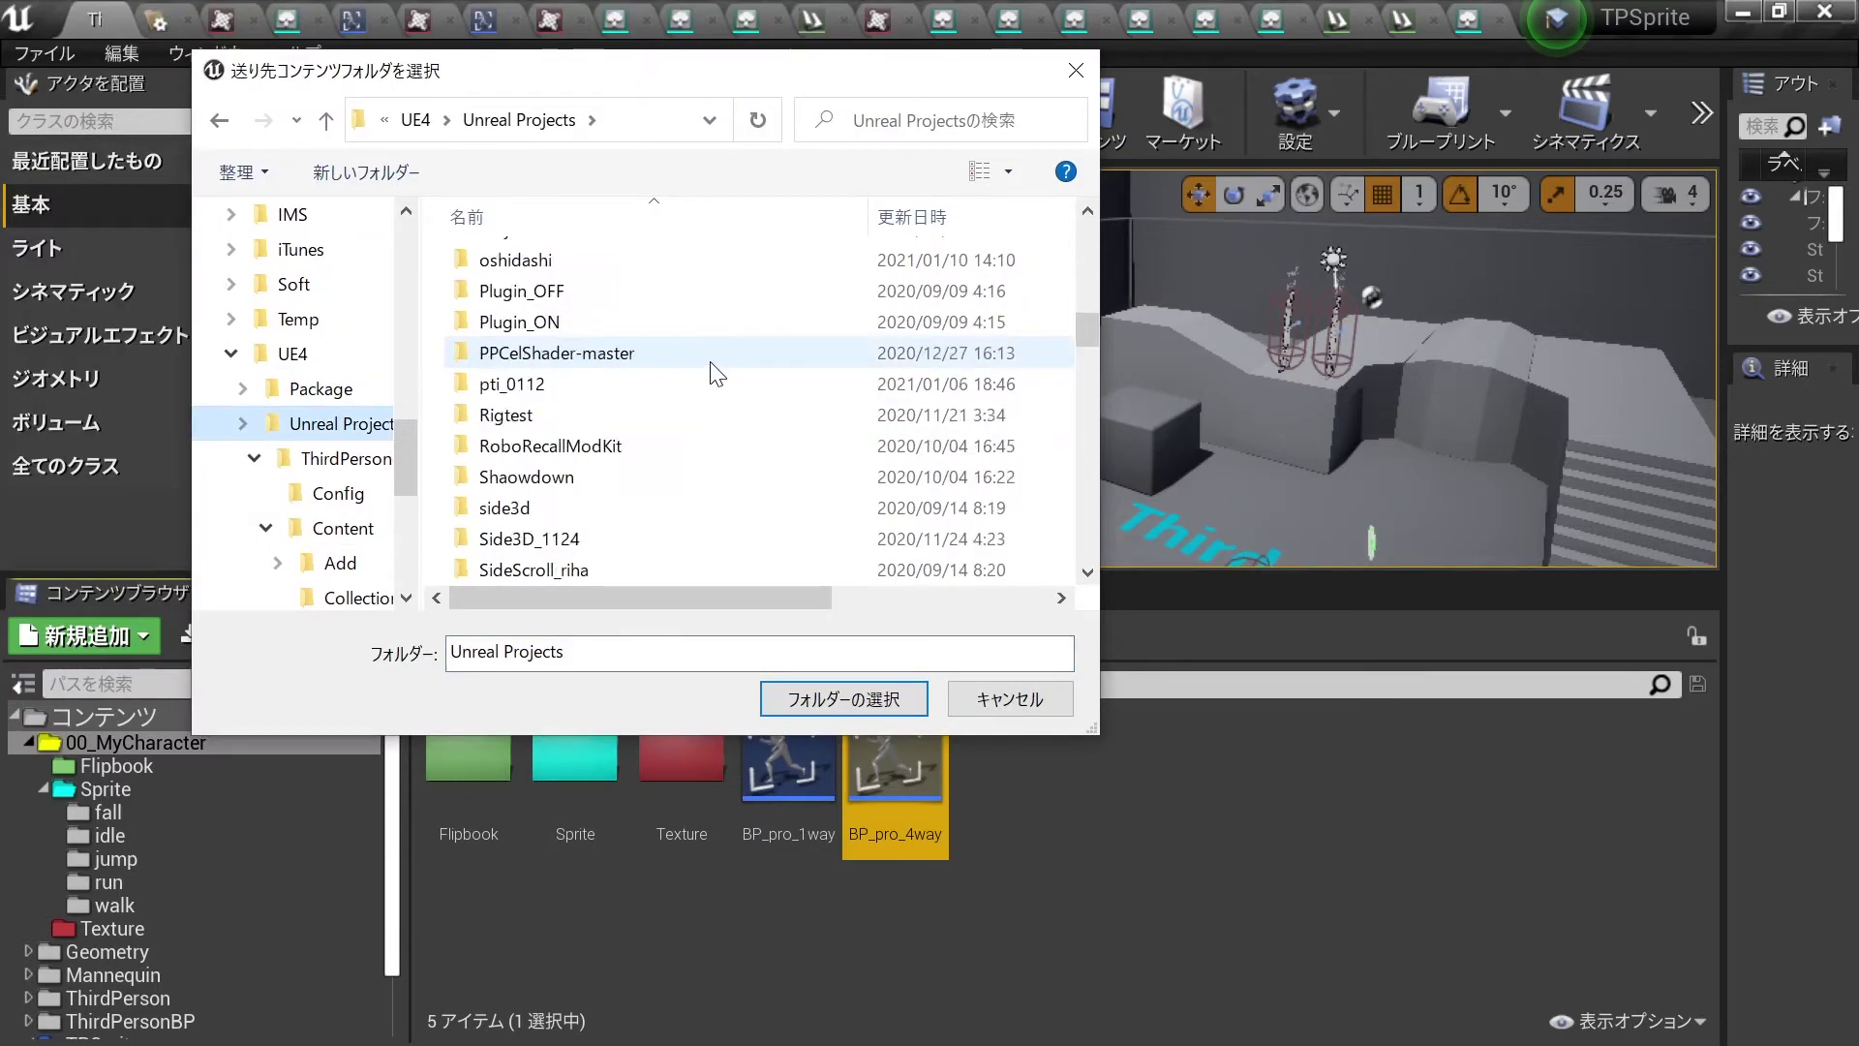
{"action": "scroll", "coordinate": [706, 364], "scroll_direction": "down", "scroll_amount": 6}
{"action": "scroll", "coordinate": [710, 370], "scroll_direction": "down", "scroll_amount": 5}
{"action": "scroll", "coordinate": [712, 373], "scroll_direction": "up", "scroll_amount": 3}
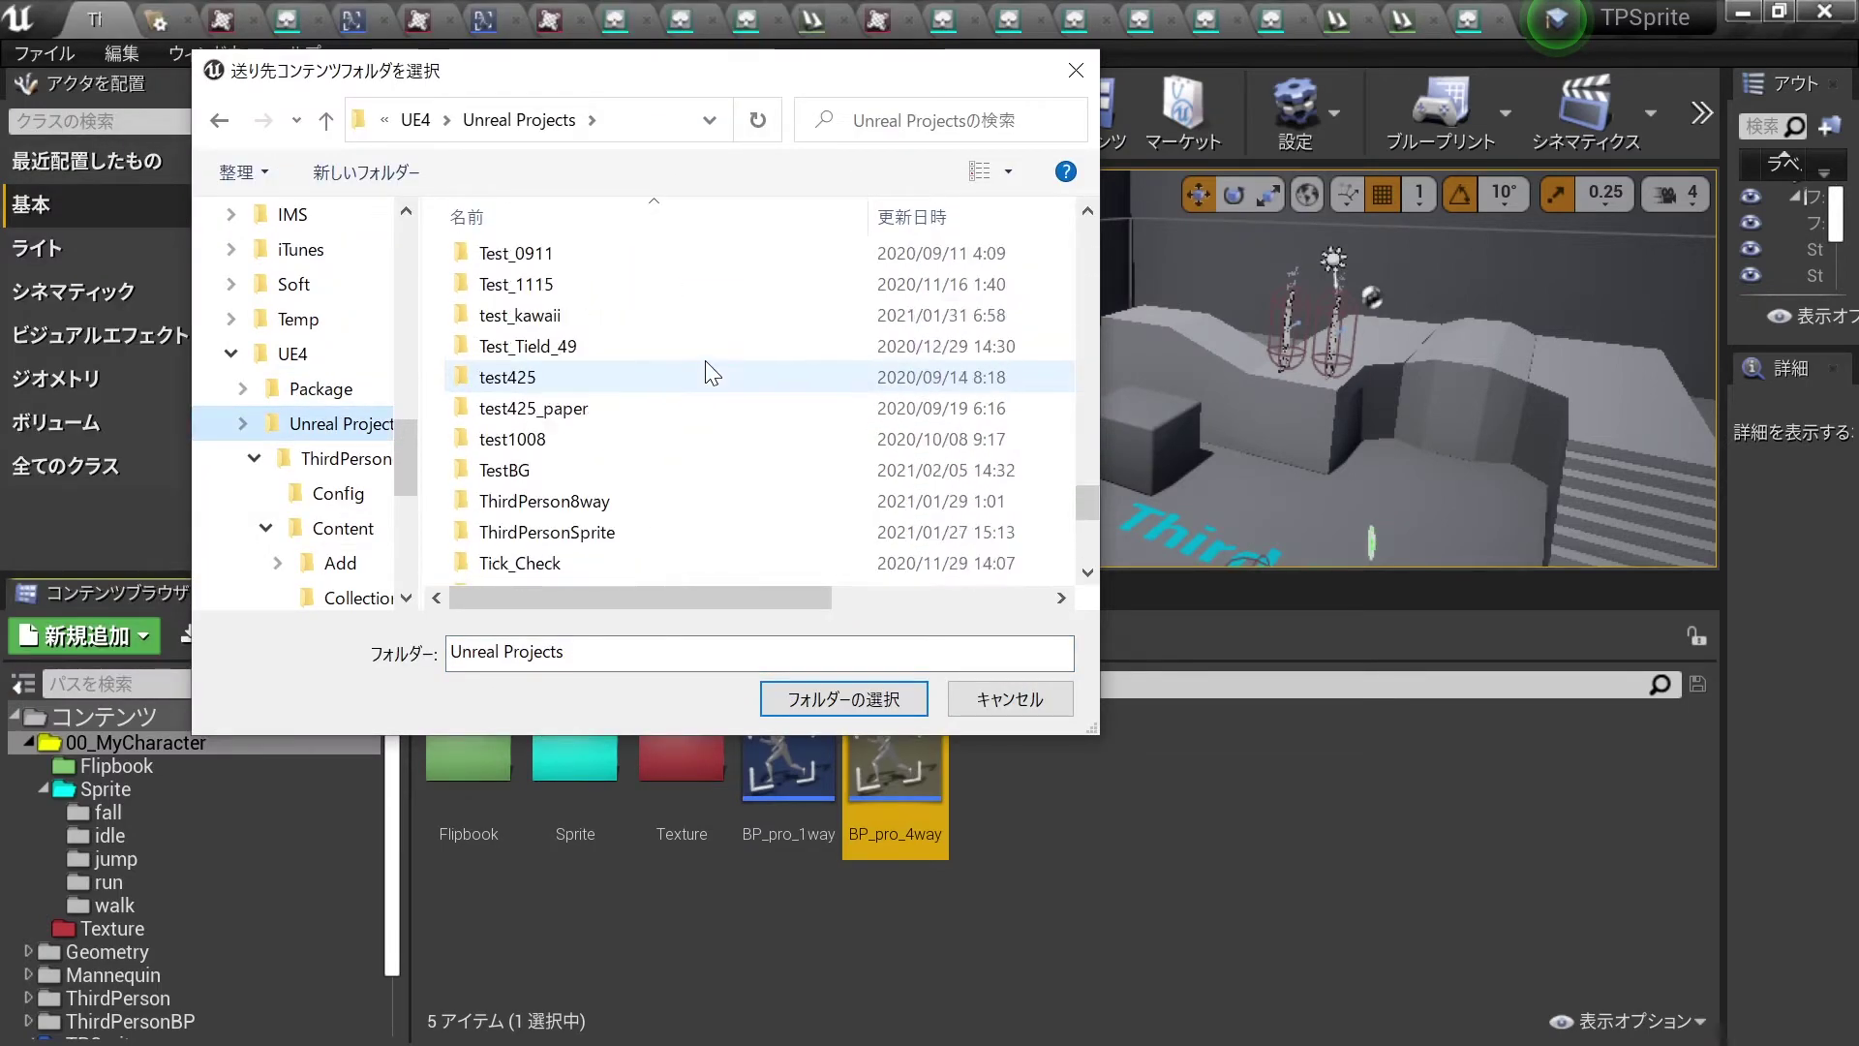
{"action": "scroll", "coordinate": [706, 377], "scroll_direction": "up", "scroll_amount": 1}
{"action": "scroll", "coordinate": [678, 455], "scroll_direction": "down", "scroll_amount": 1}
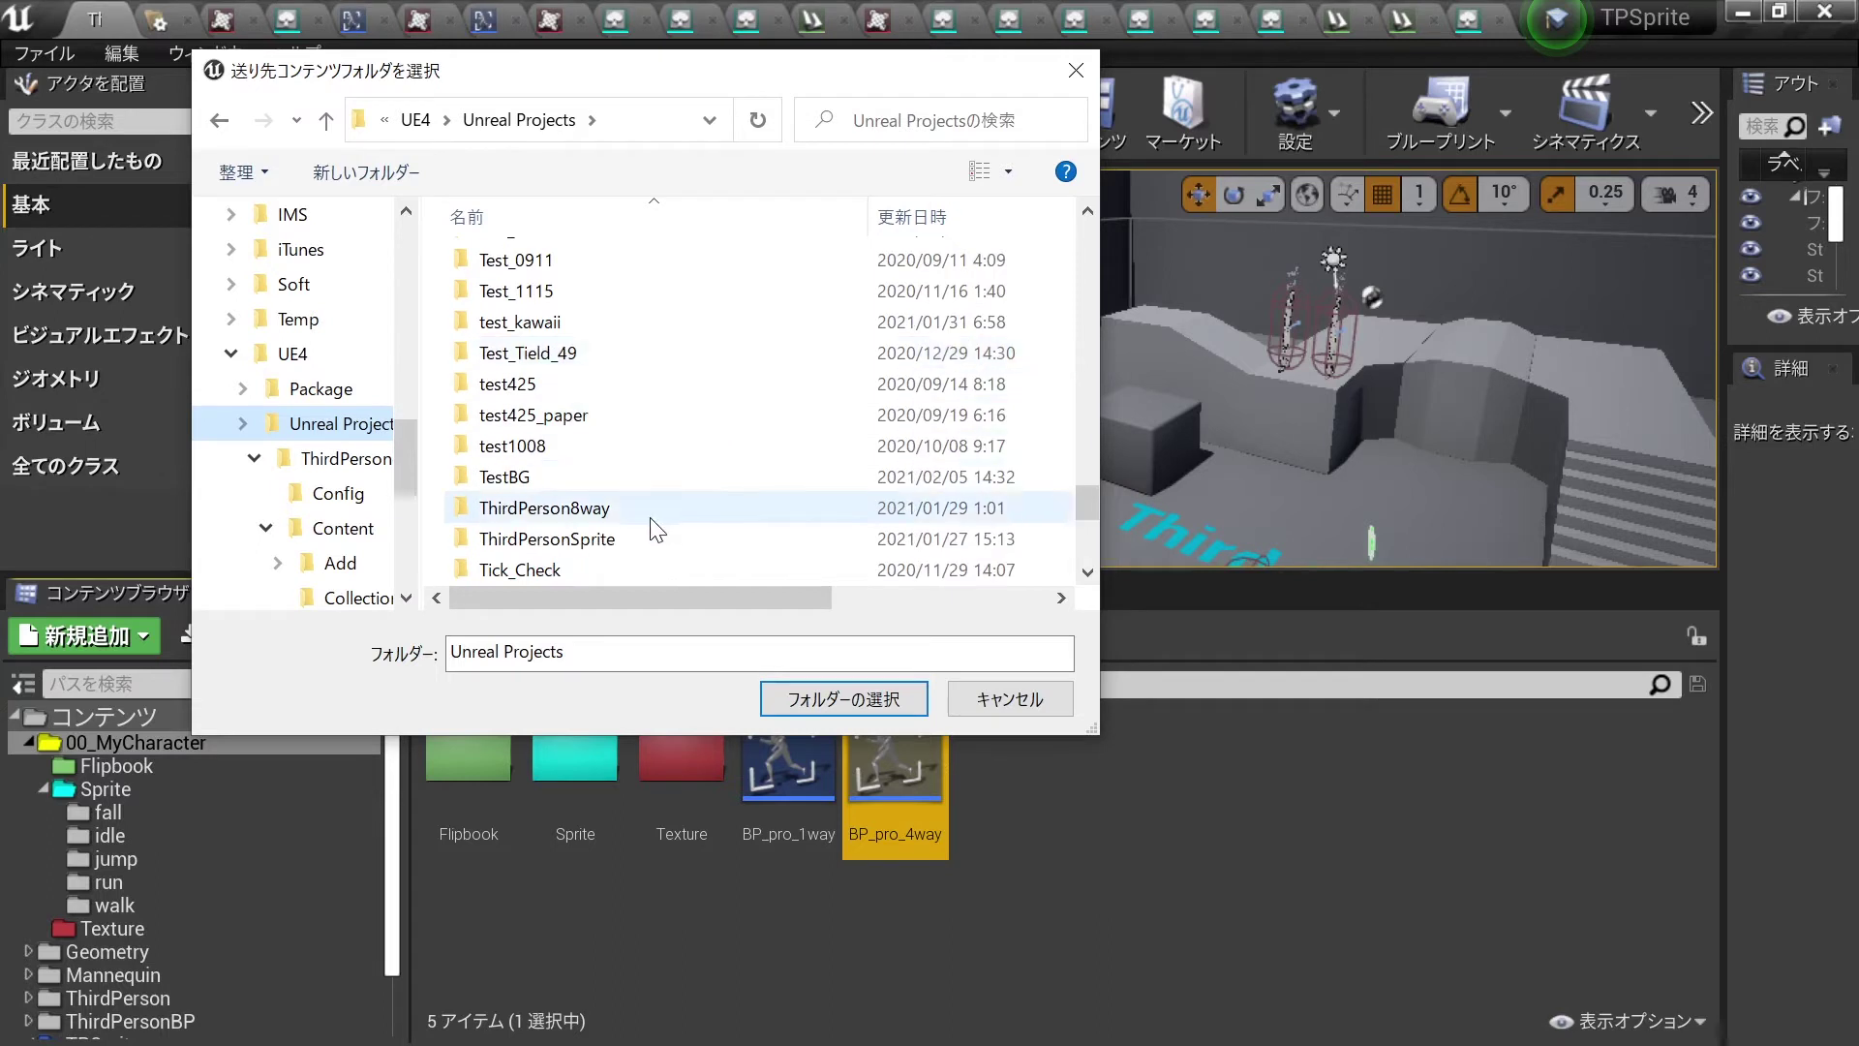
{"action": "double_click", "coordinate": [528, 469]}
{"action": "double_click", "coordinate": [511, 294]}
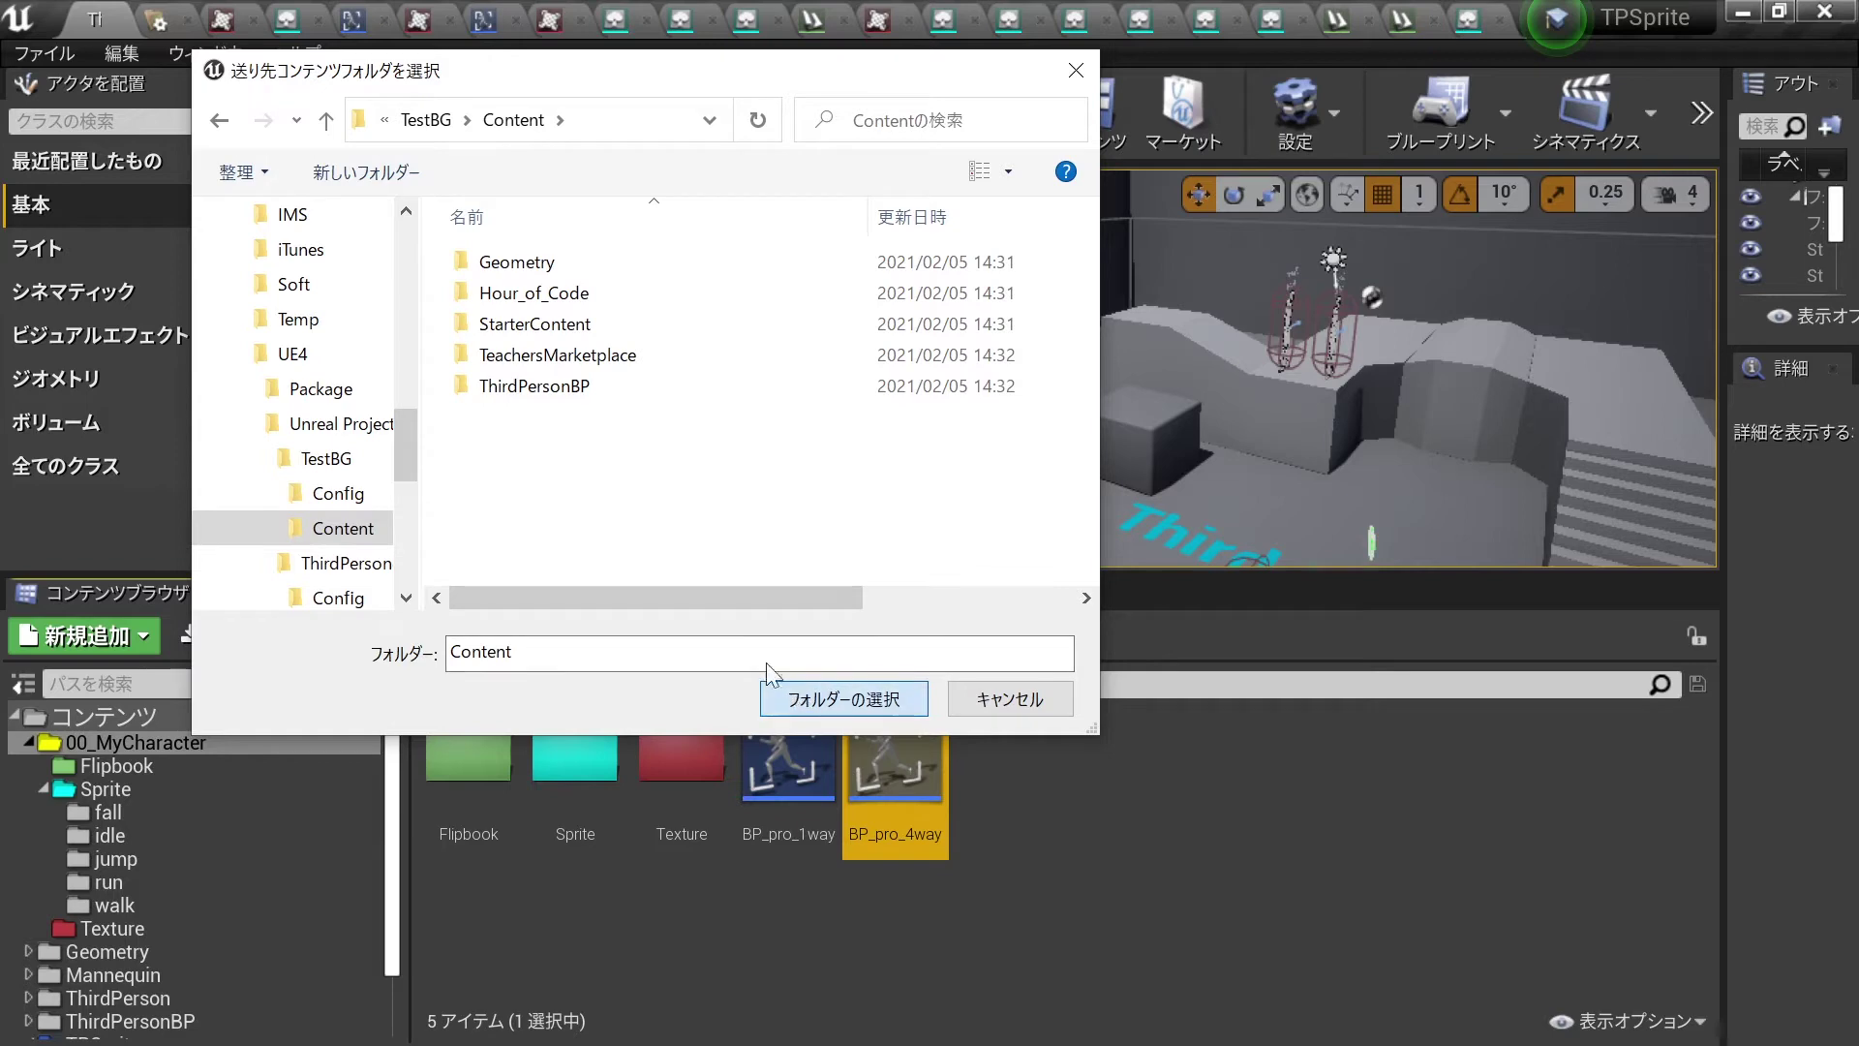
{"action": "left_click", "coordinate": [842, 693]}
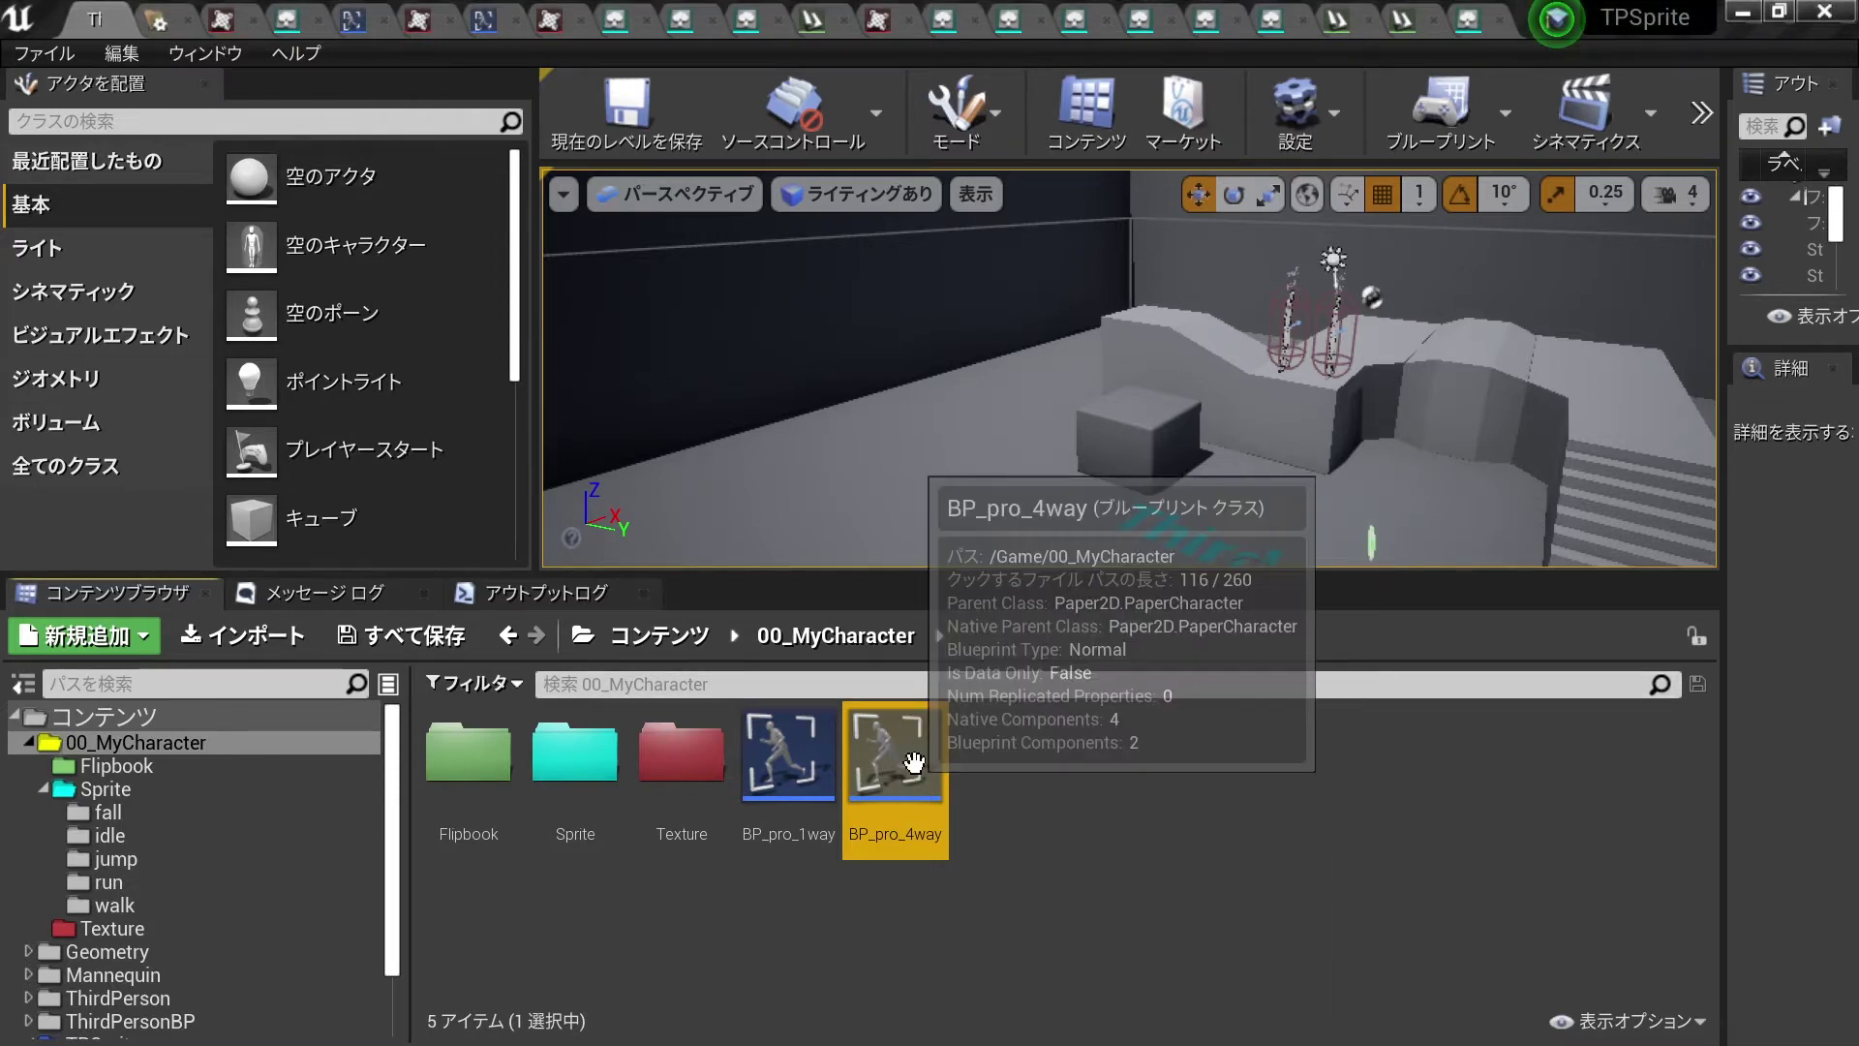
{"action": "left_click", "coordinate": [1019, 765]}
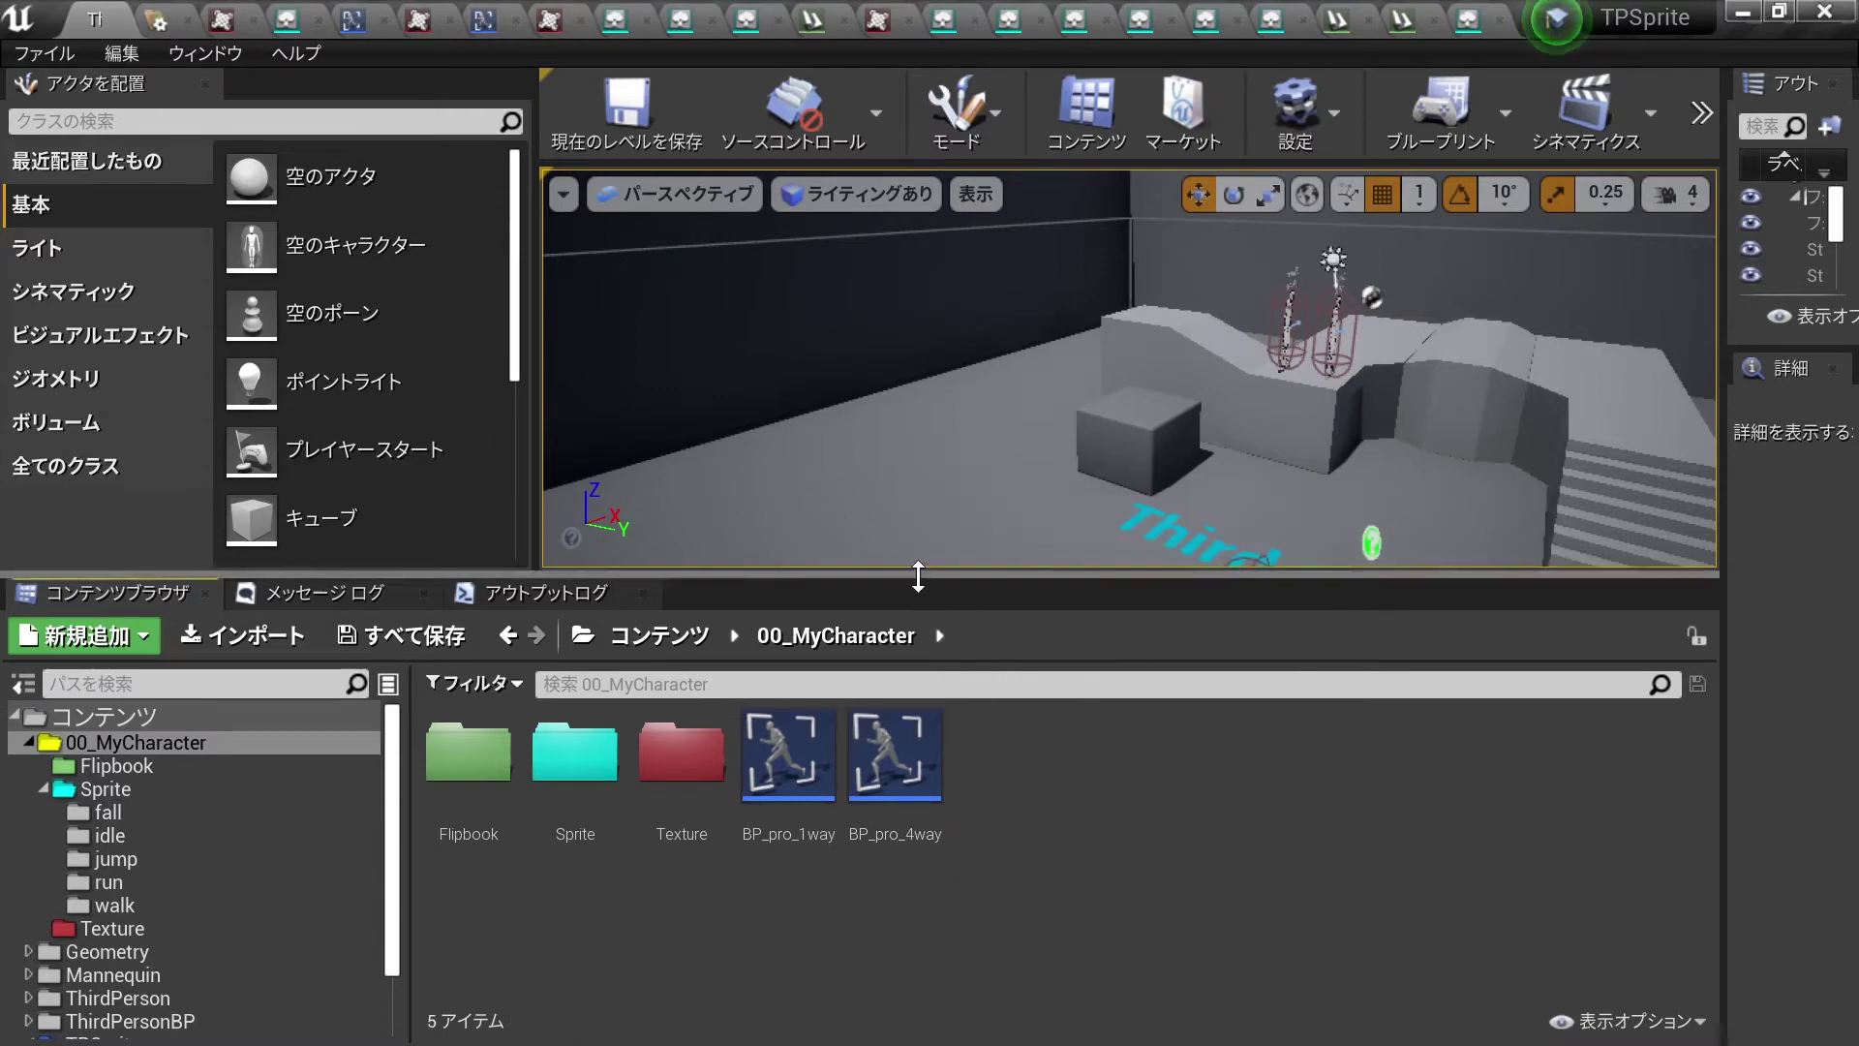
- Close the current editor and launch the TestBG project
{"action": "left_click", "coordinate": [1838, 21]}
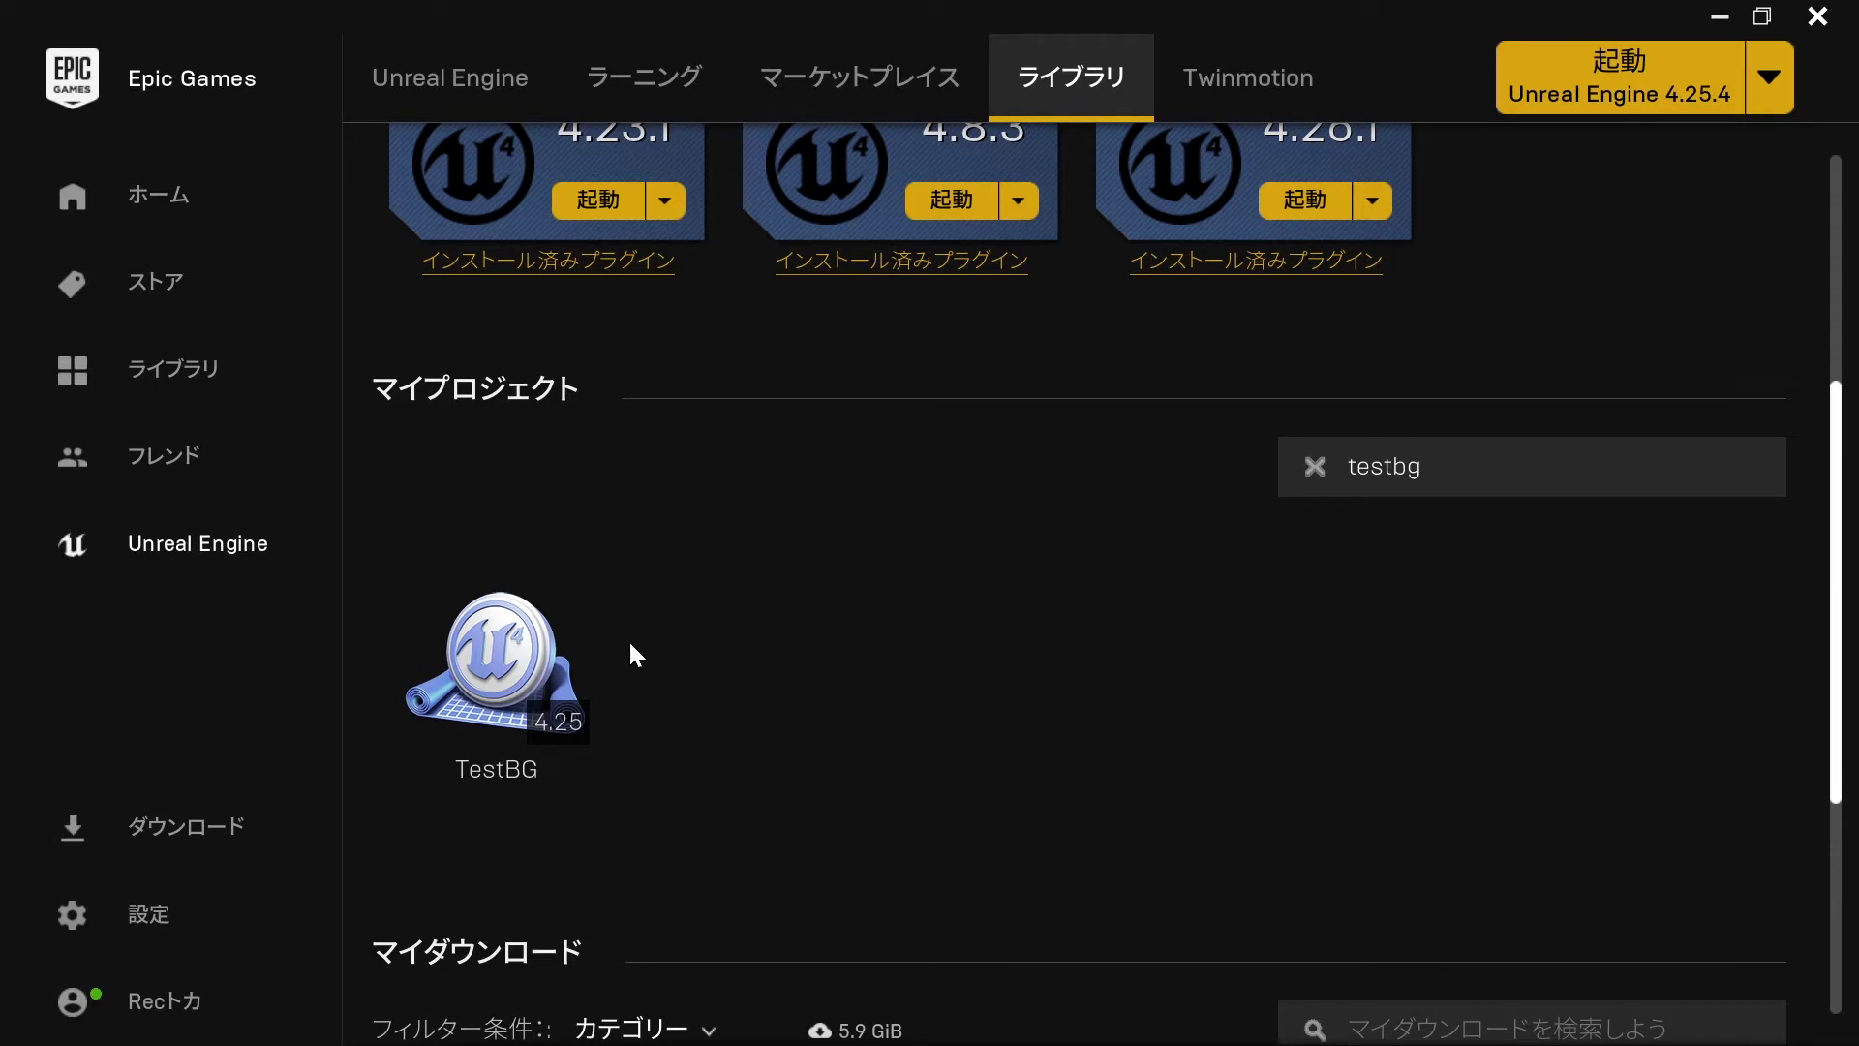
{"action": "double_click", "coordinate": [501, 671]}
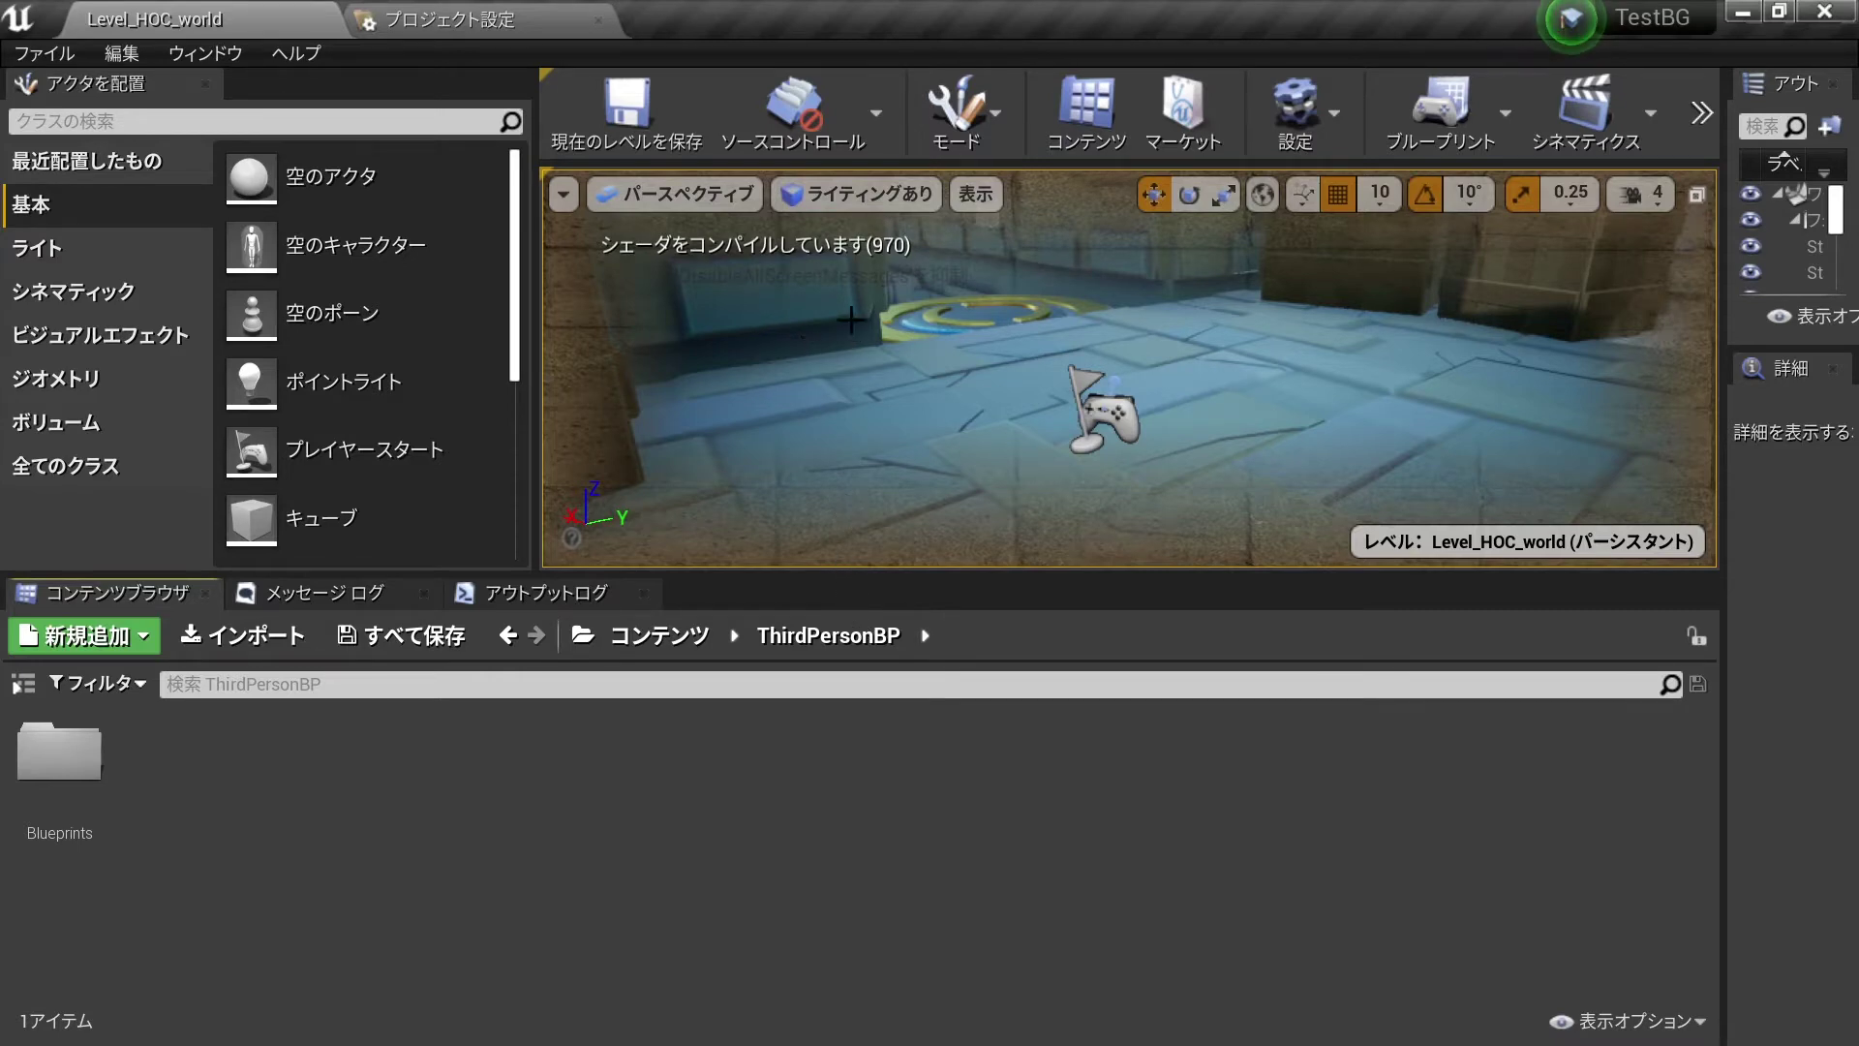
{"action": "left_click", "coordinate": [947, 547]}
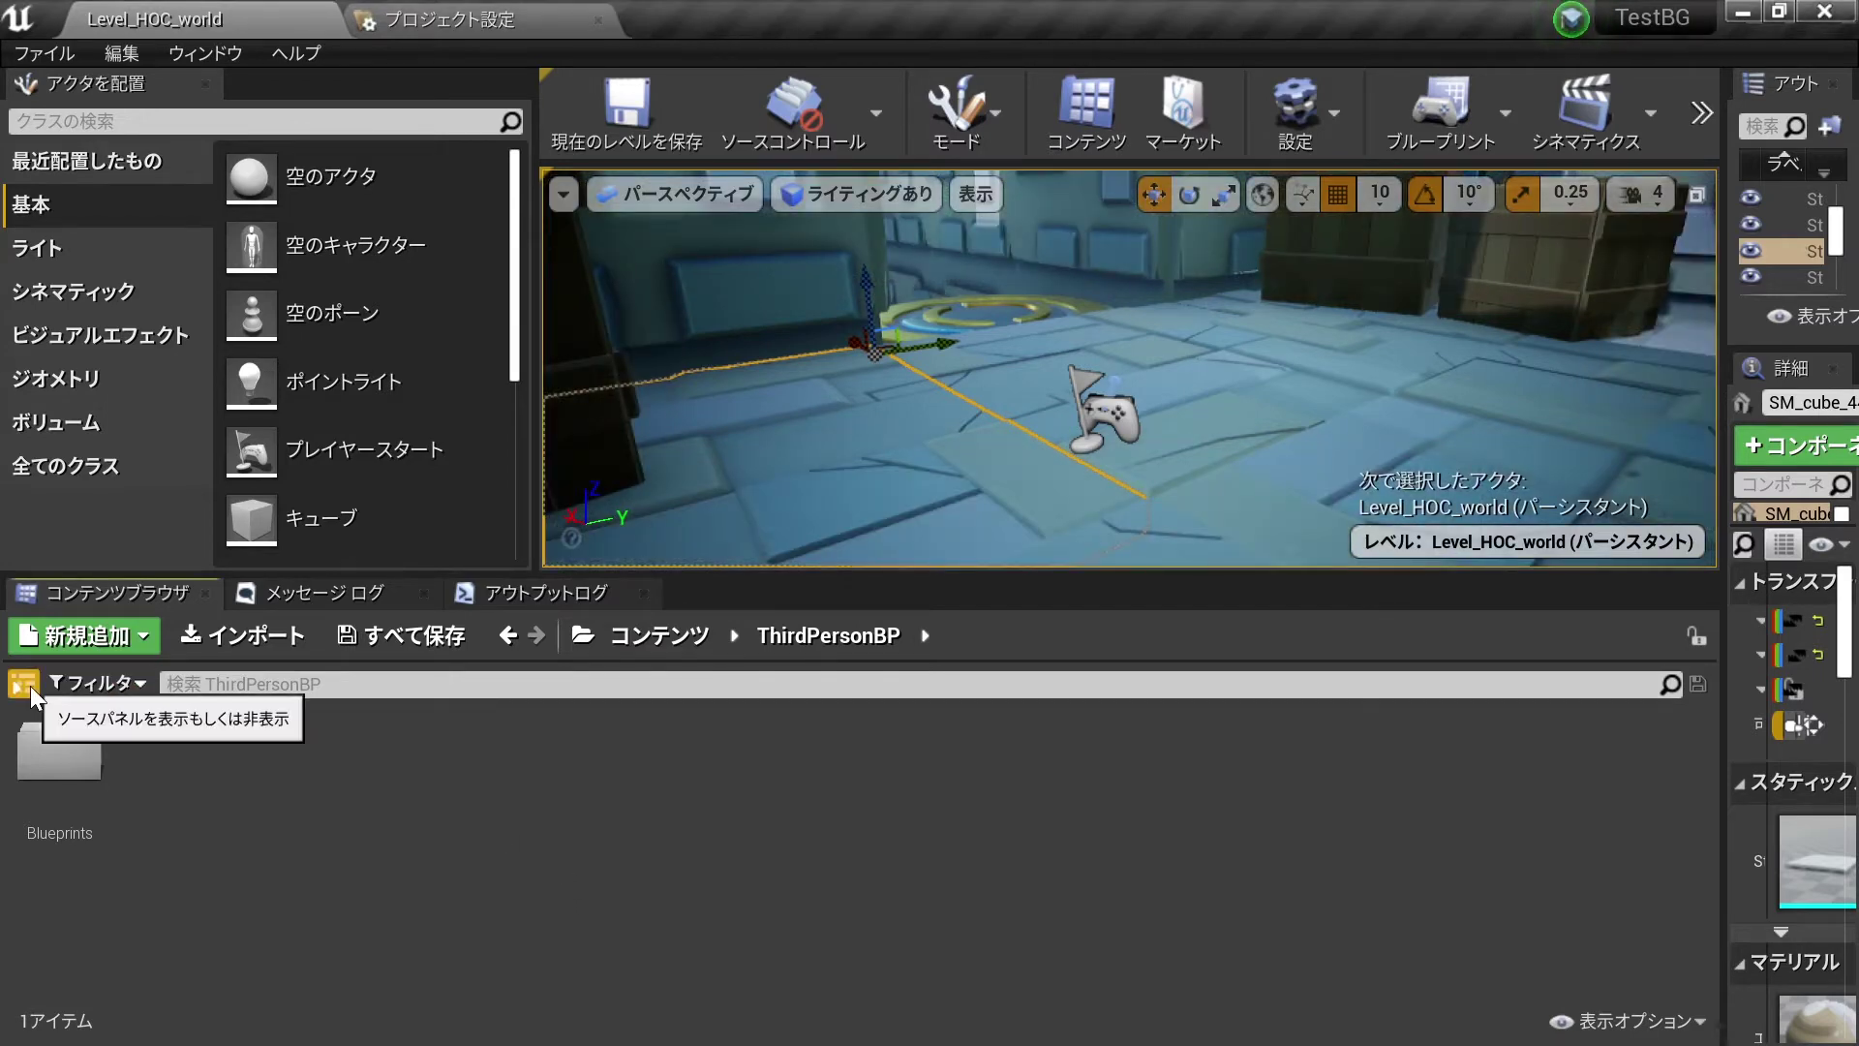
- Expand 00_MyCharacter in the folder tree to list BP_pro_4way and its Flipbook, Sprite, Texture assets
{"action": "left_click", "coordinate": [23, 684]}
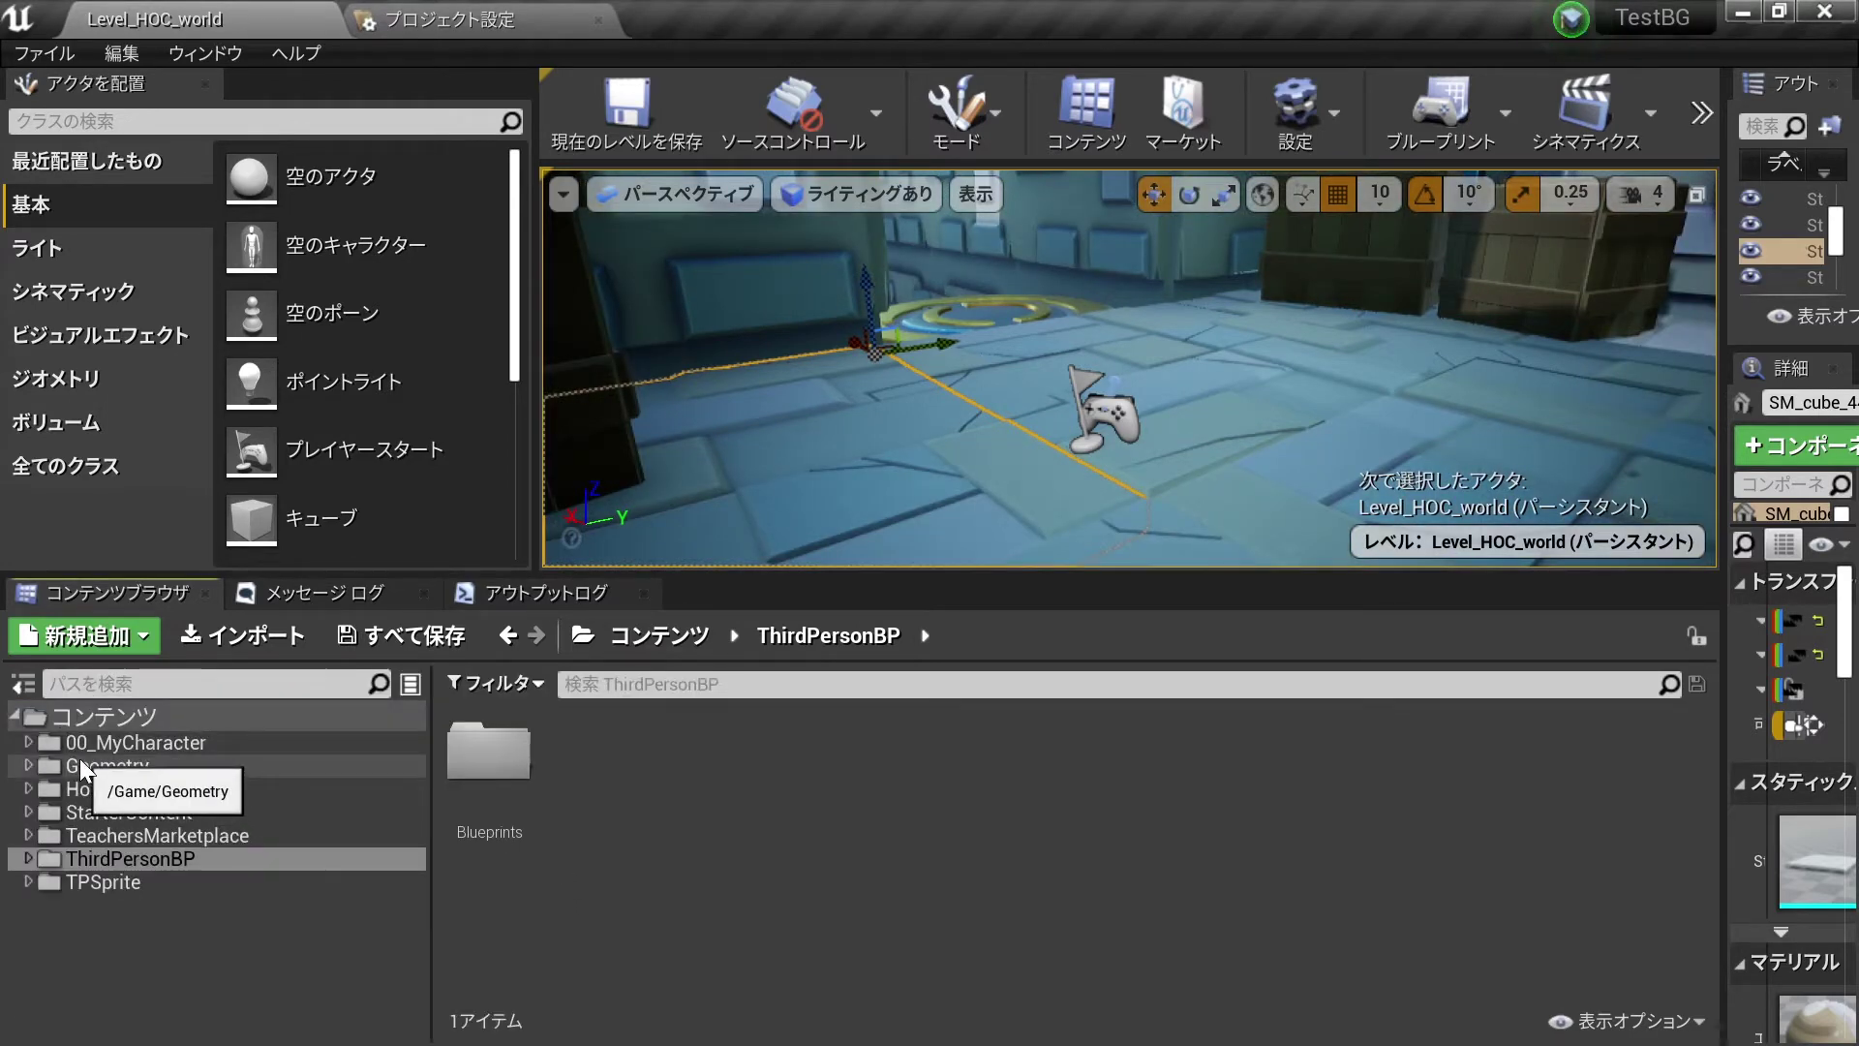
{"action": "left_click", "coordinate": [27, 742]}
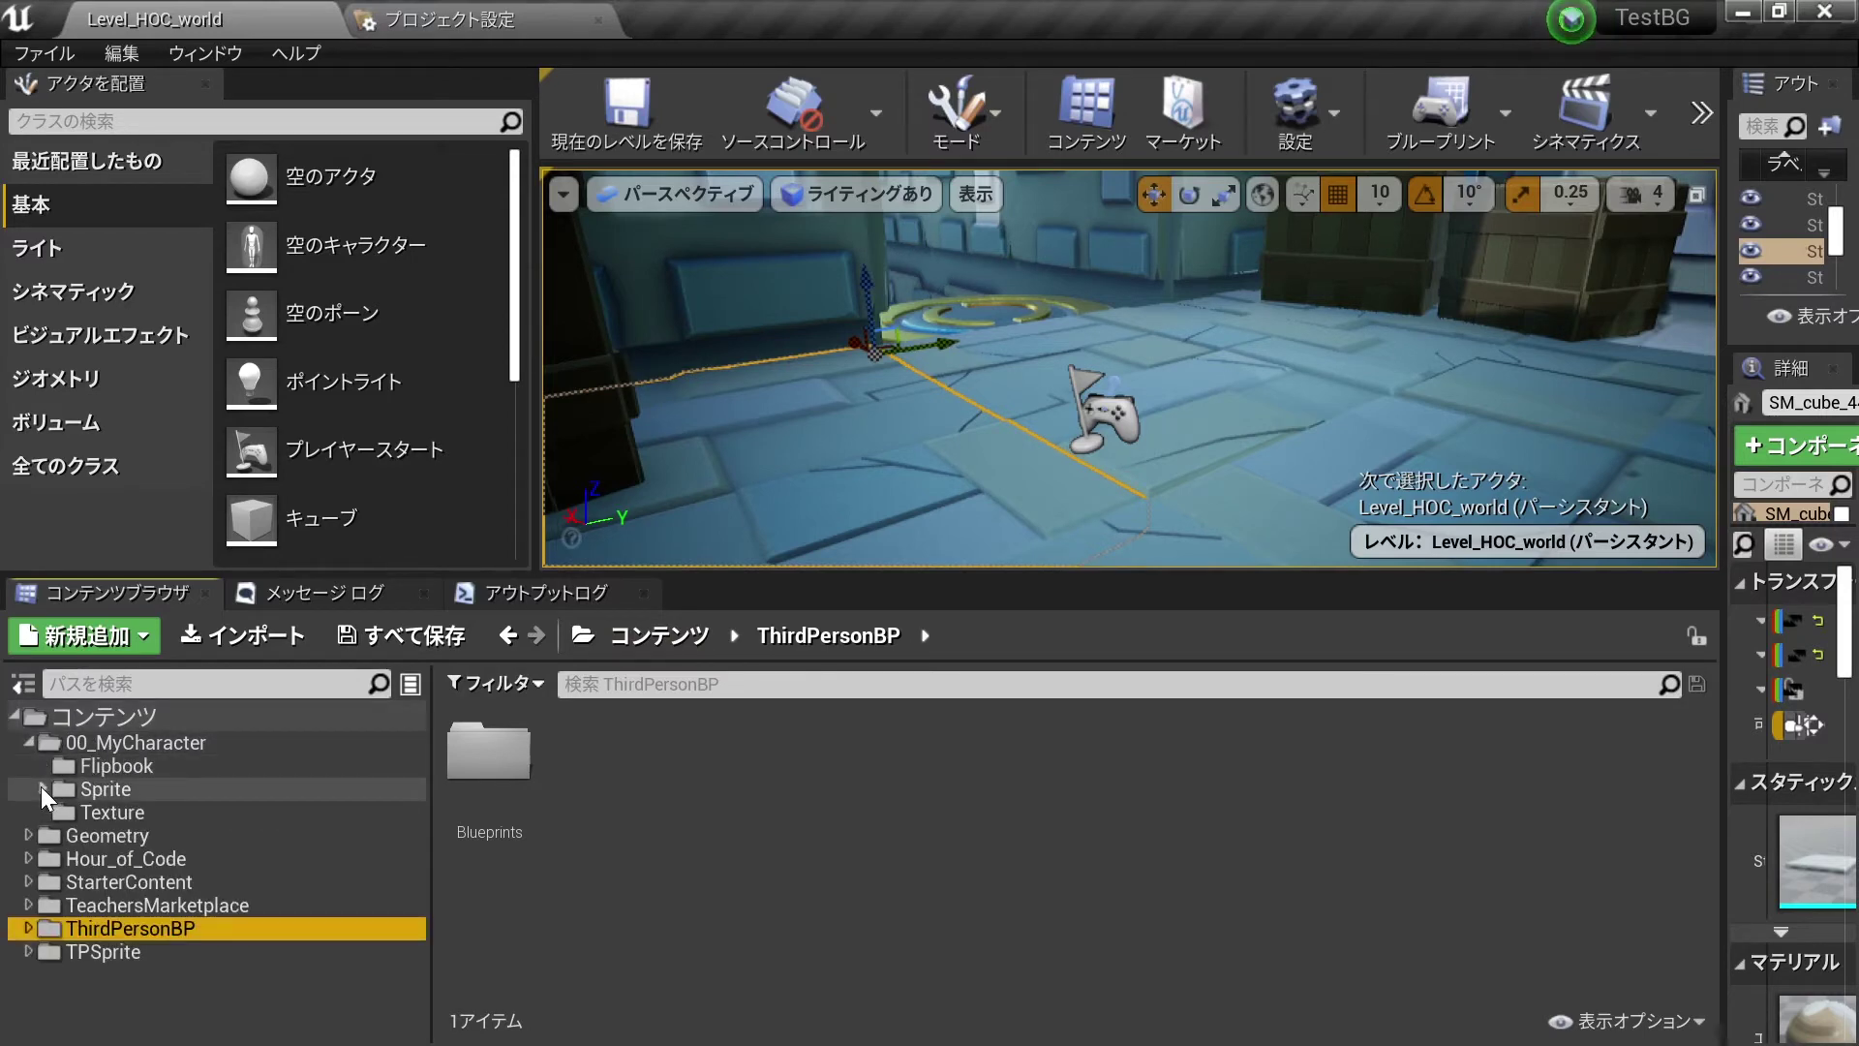
{"action": "left_click", "coordinate": [116, 742]}
- Open BP_pro_4way's Event Graph and delete the InputAction Dash node from the Dash(Shift) group
{"action": "mouse_move", "coordinate": [818, 760]}
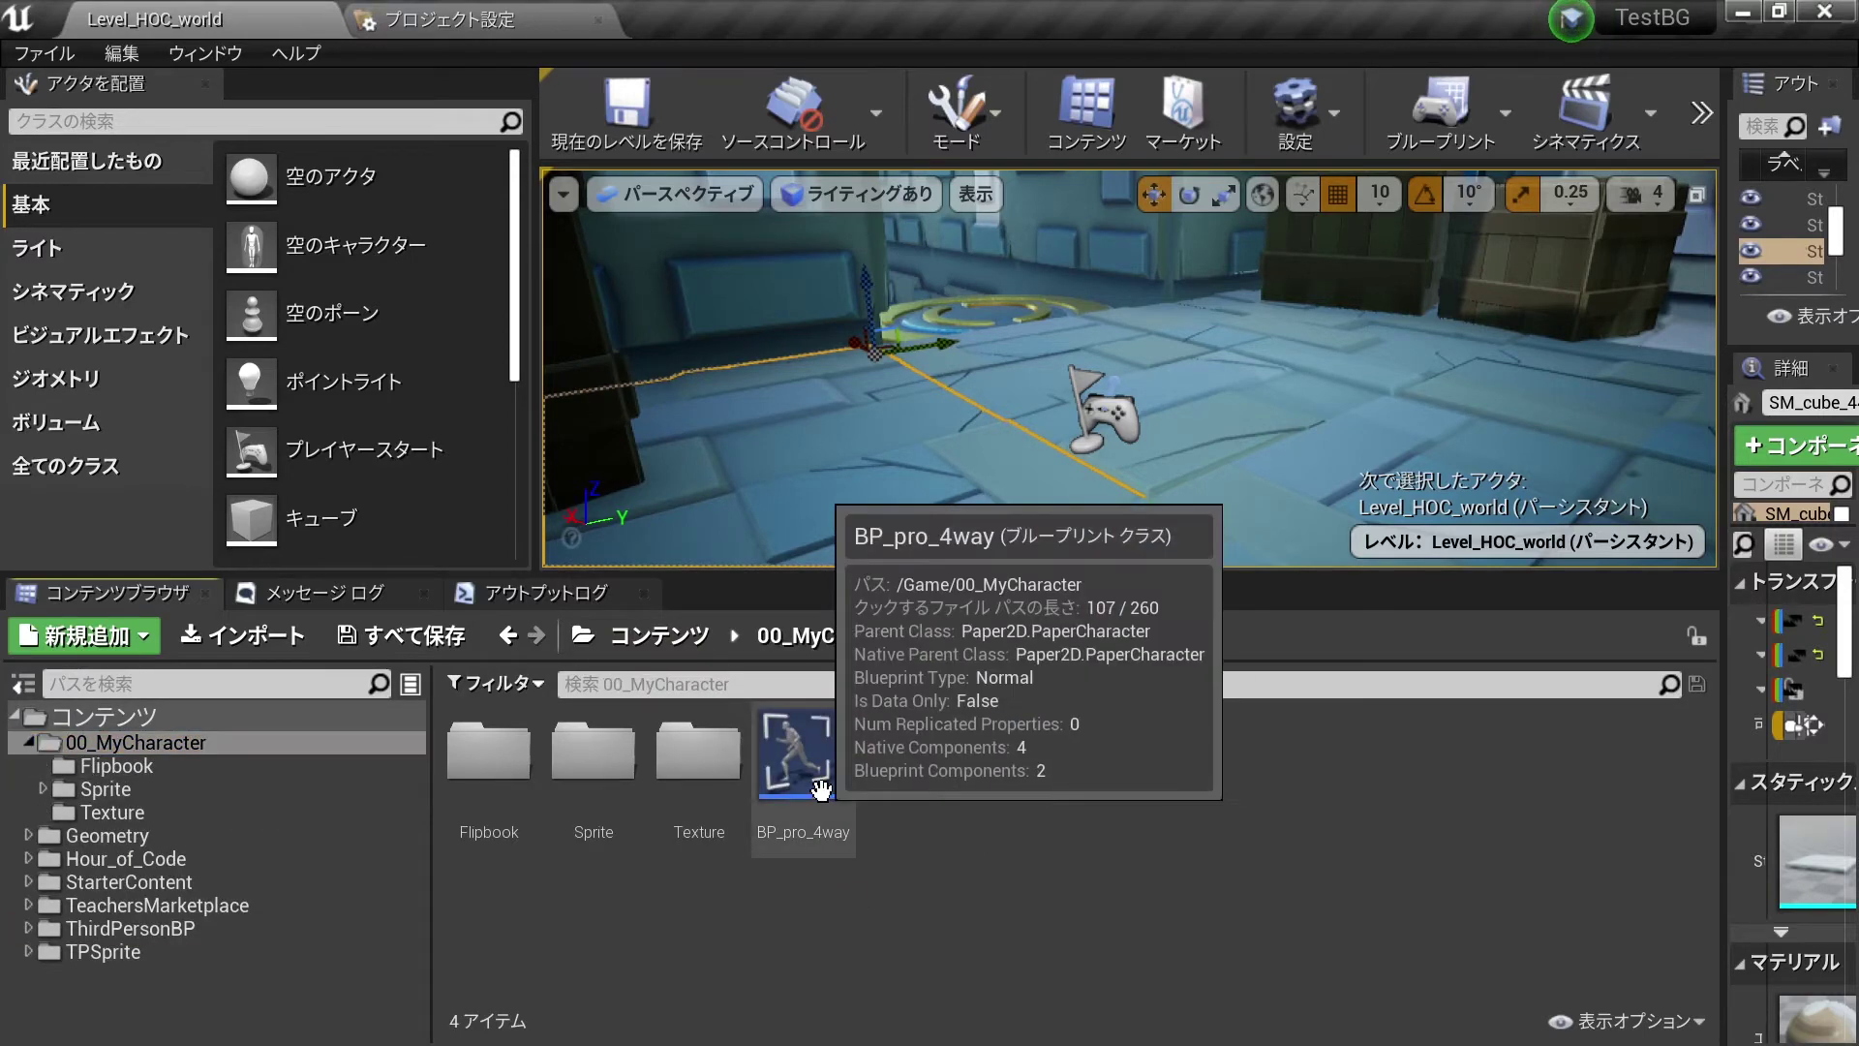
{"action": "double_click", "coordinate": [817, 755]}
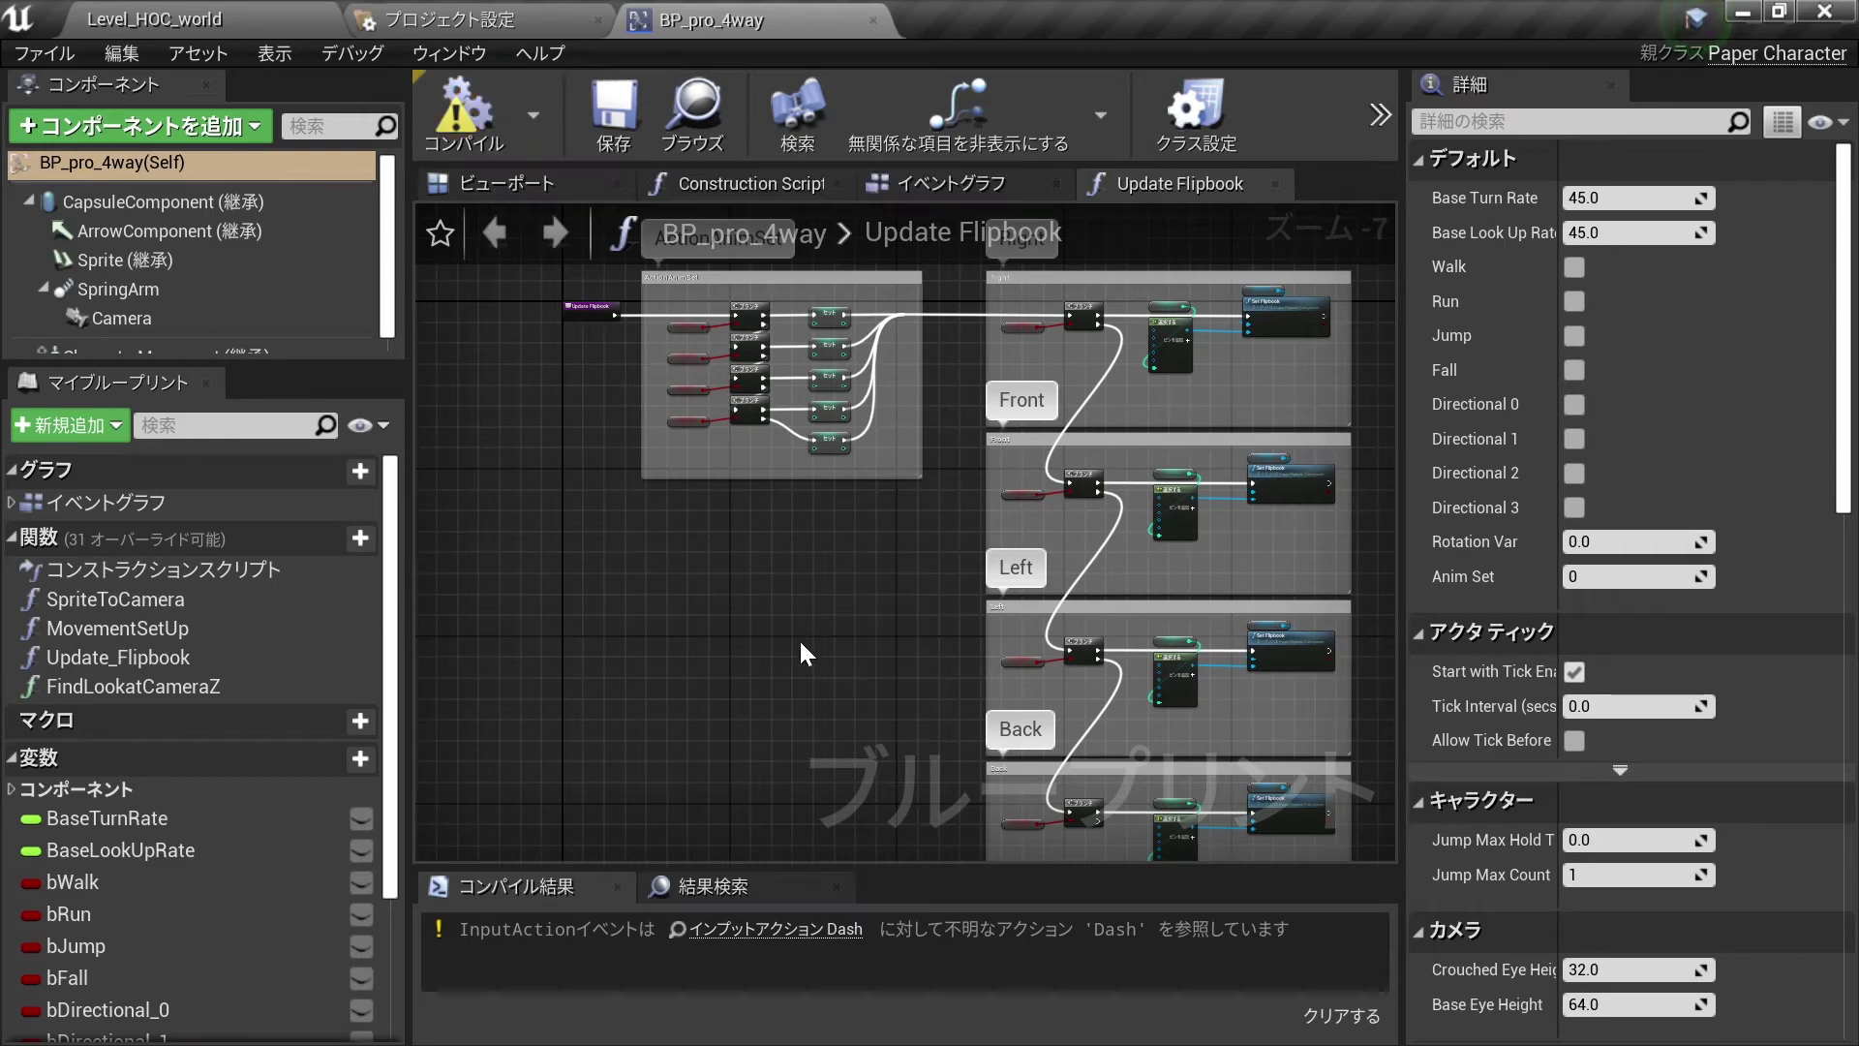
{"action": "scroll", "coordinate": [798, 637], "scroll_direction": "down", "scroll_amount": 1}
{"action": "scroll", "coordinate": [735, 562], "scroll_direction": "up", "scroll_amount": 1}
{"action": "left_click", "coordinate": [937, 191]}
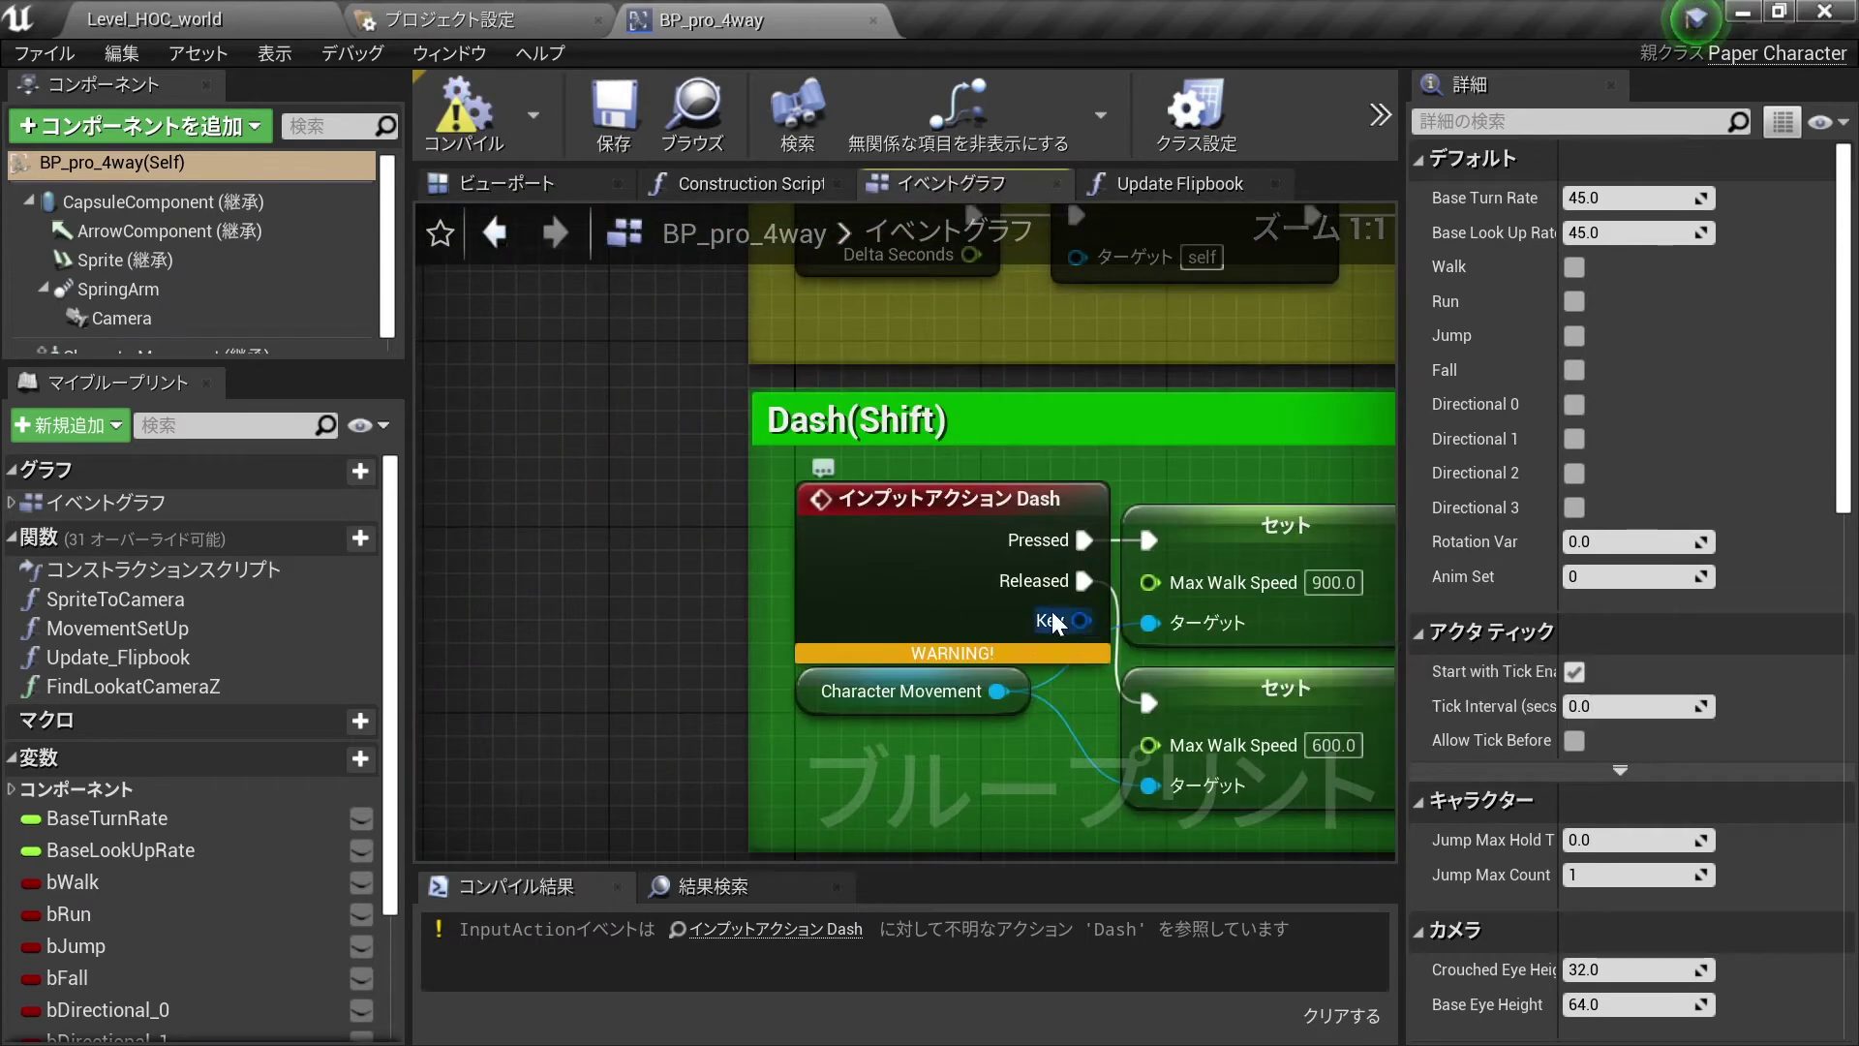
{"action": "right_click_drag", "start_coordinate": [1063, 636], "coordinate": [790, 604]}
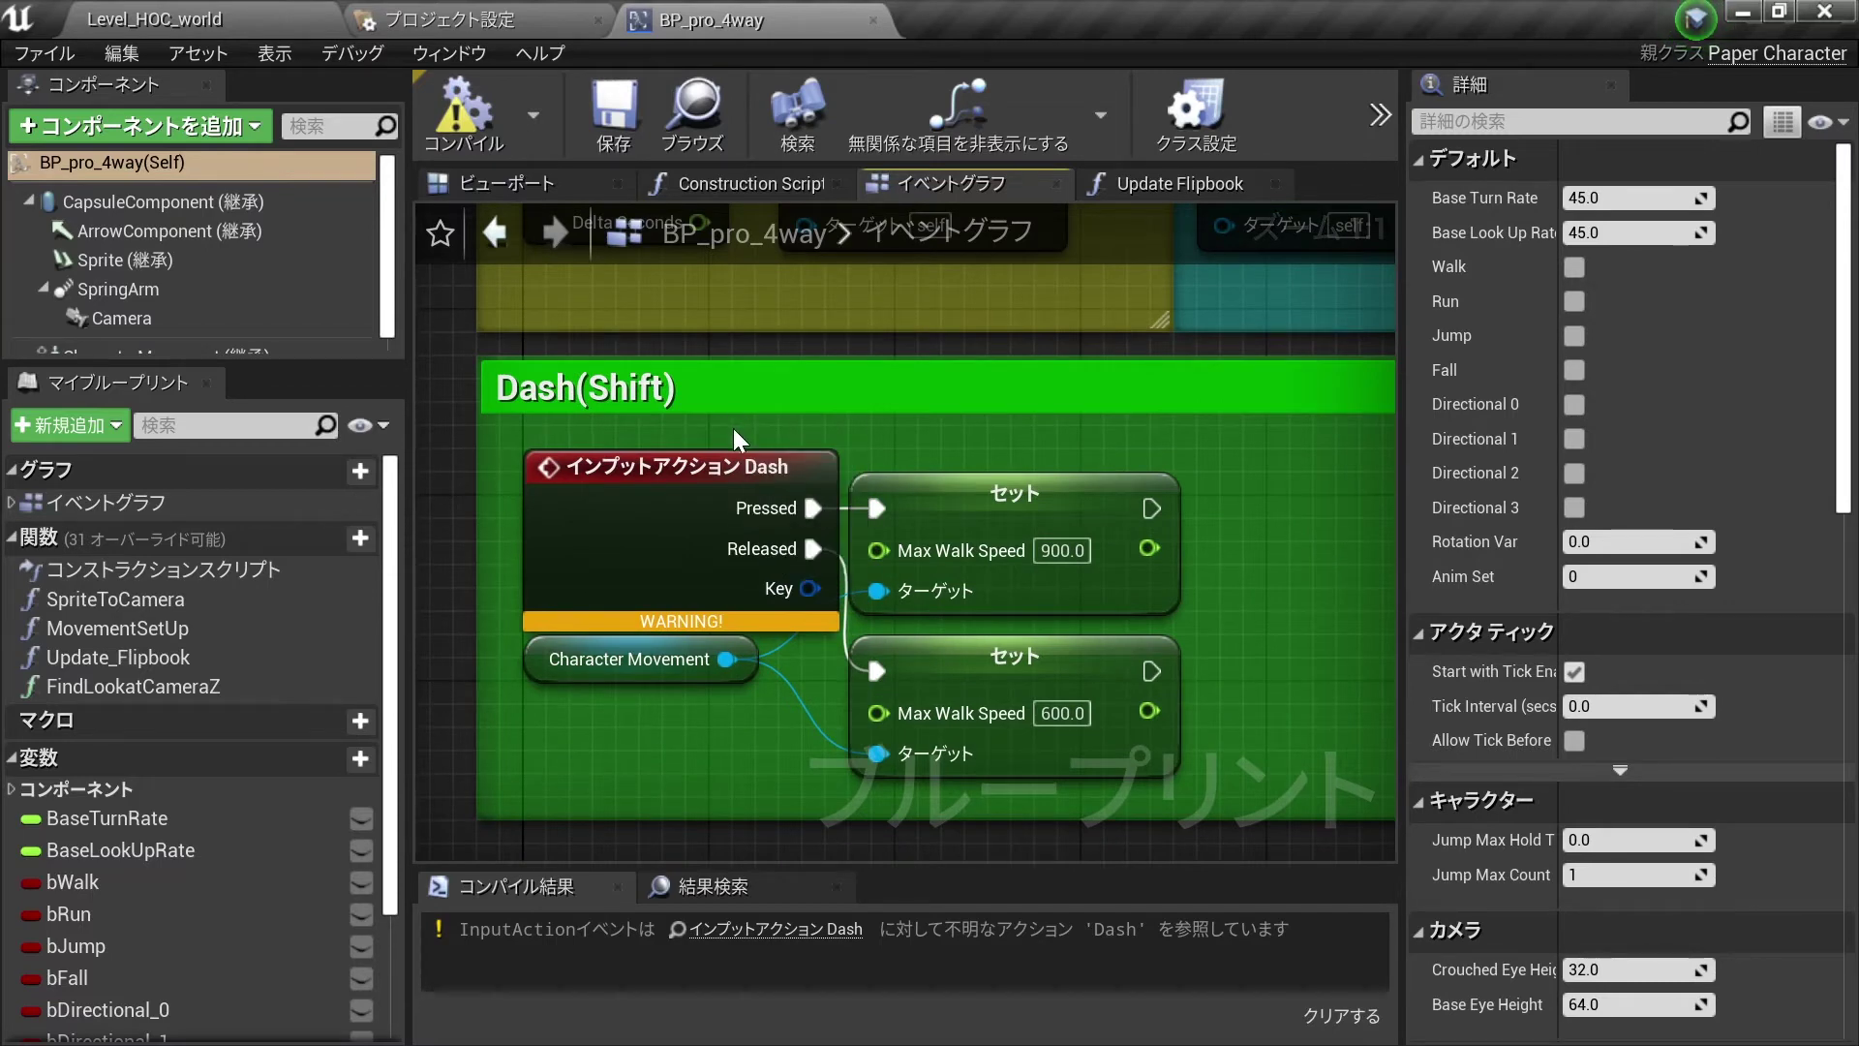
{"action": "left_click", "coordinate": [712, 463]}
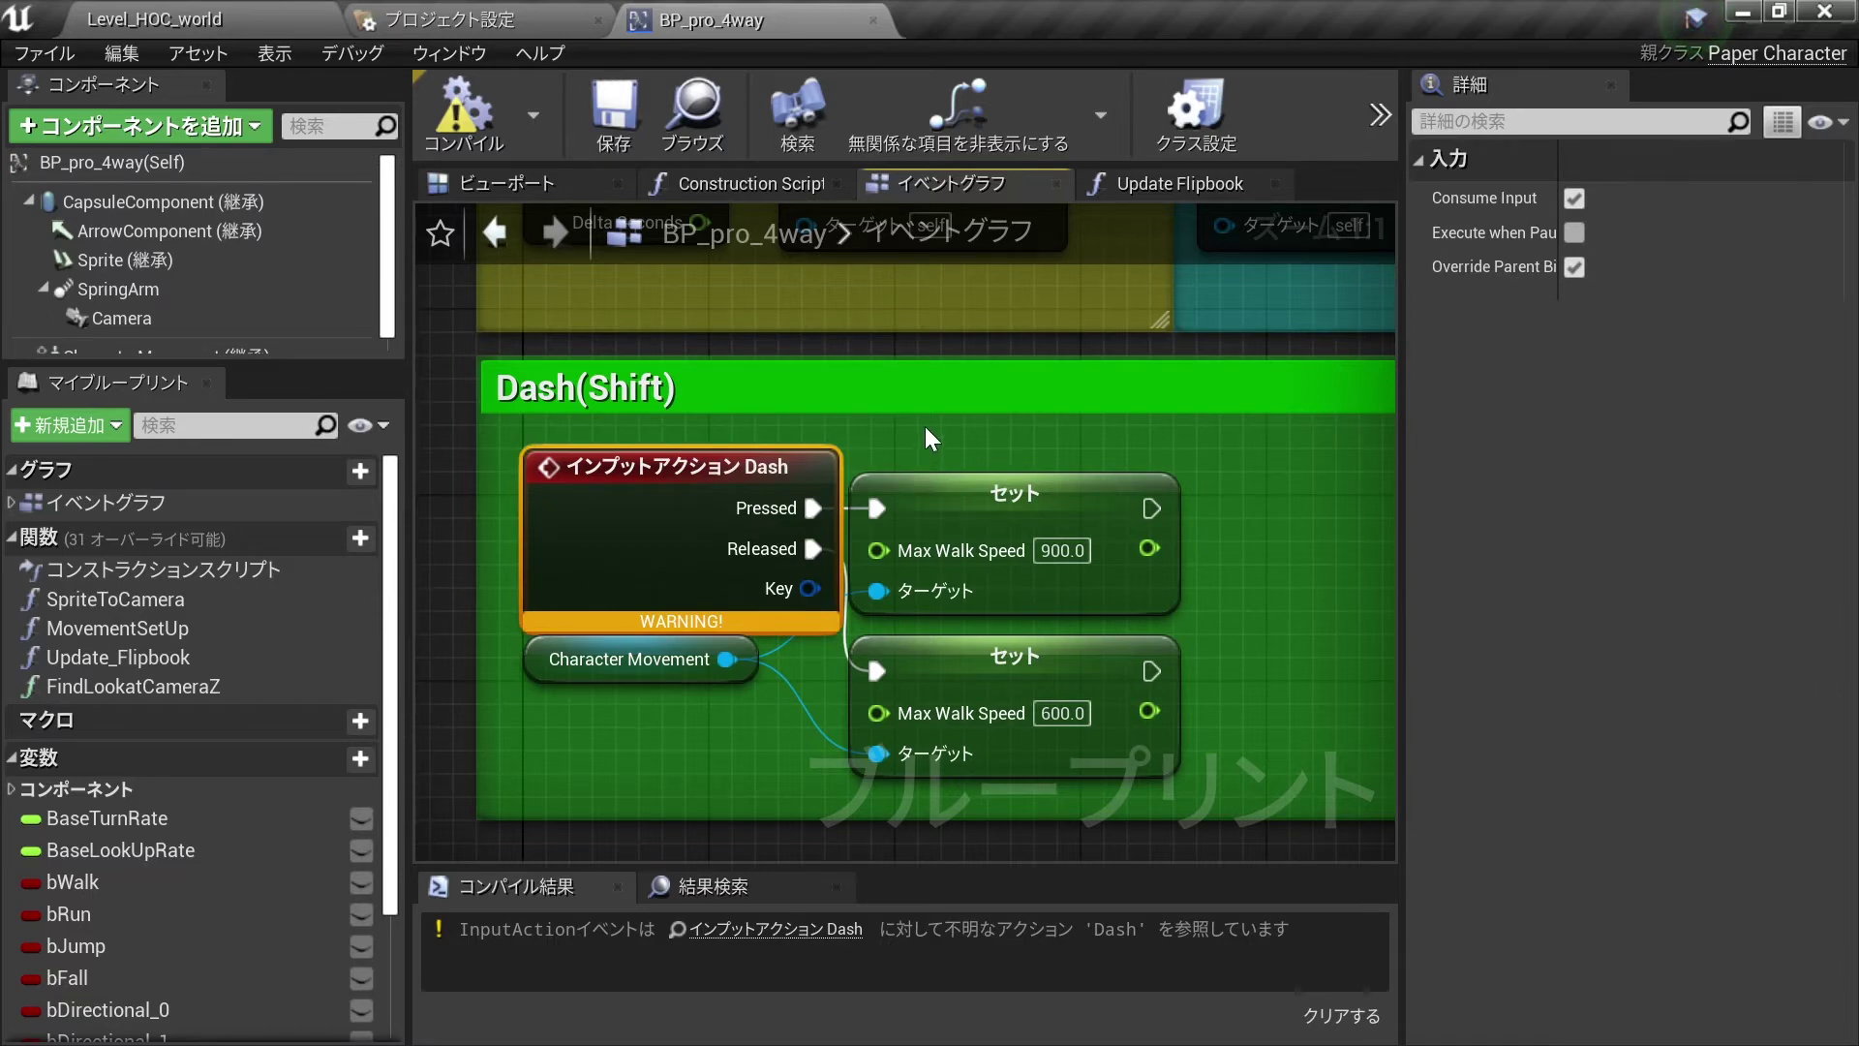
{"action": "key", "text": "Delete"}
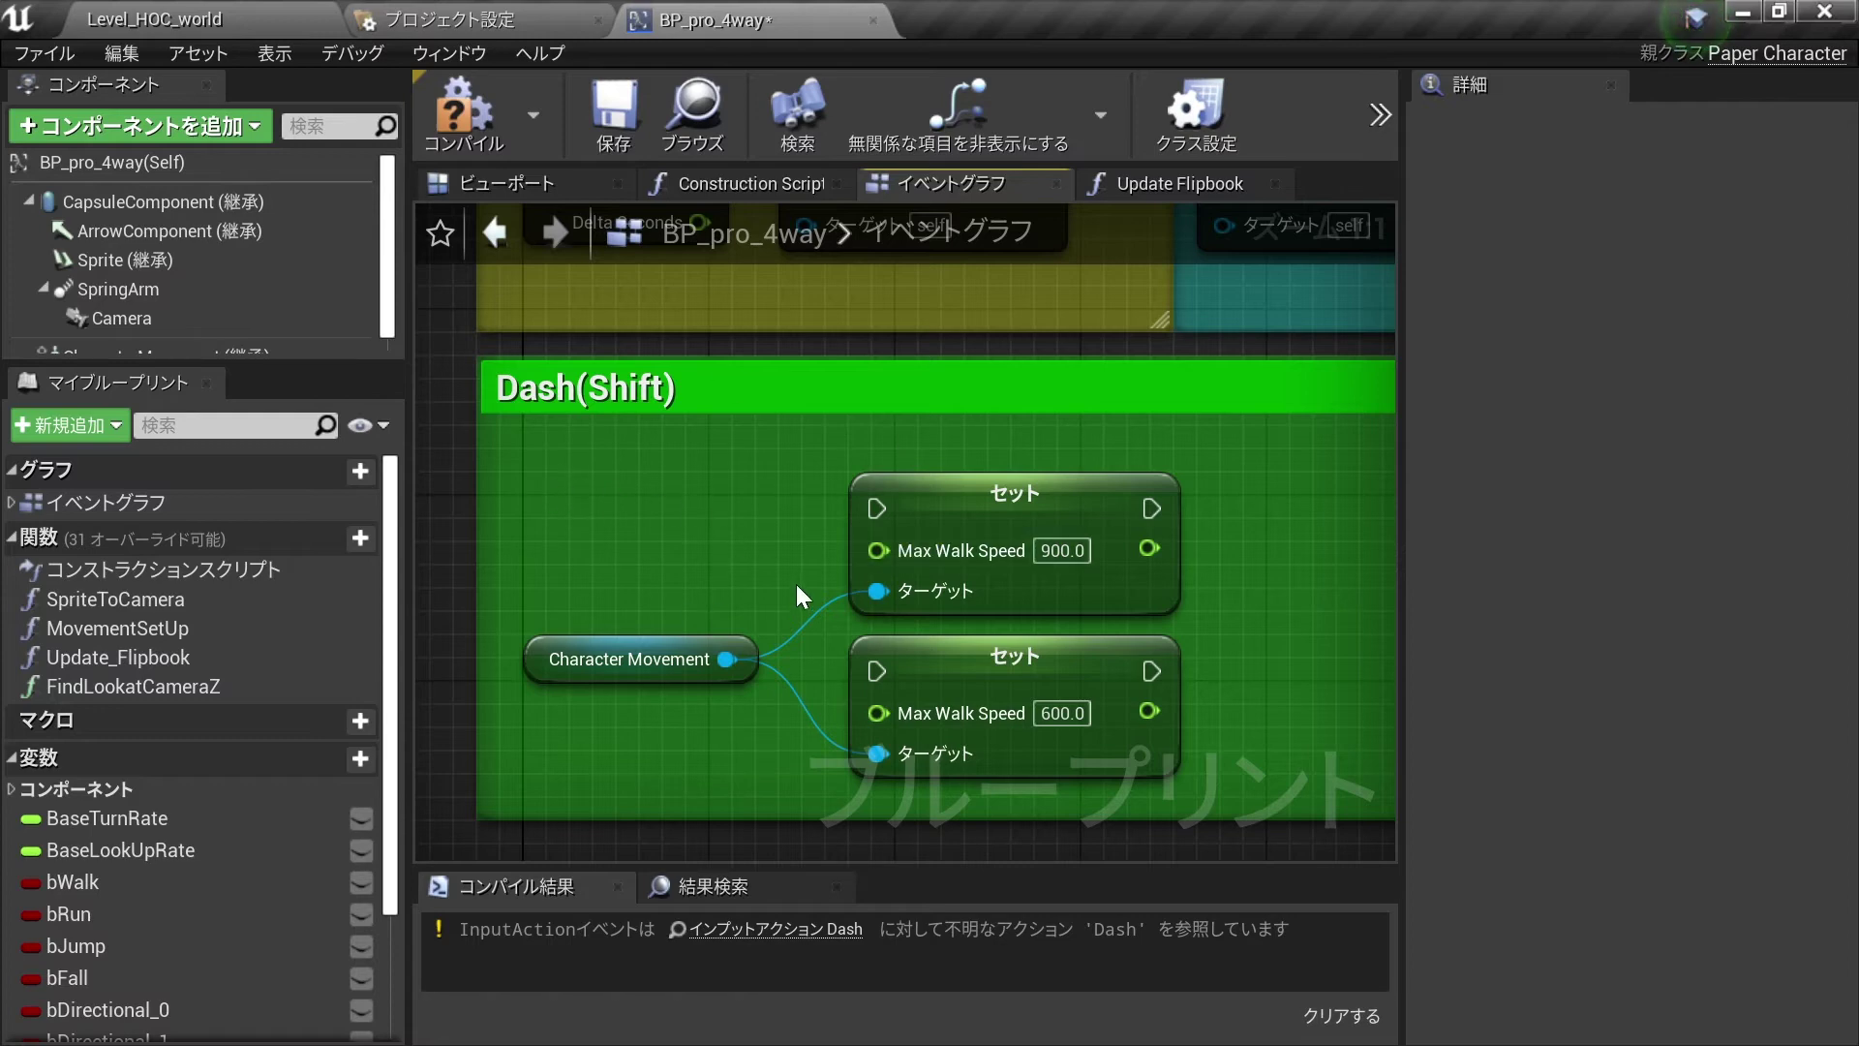
- Add a Left Shift key event, wiring Pressed to the 900 setter and Released to the 600 setter
{"action": "right_click", "coordinate": [583, 491]}
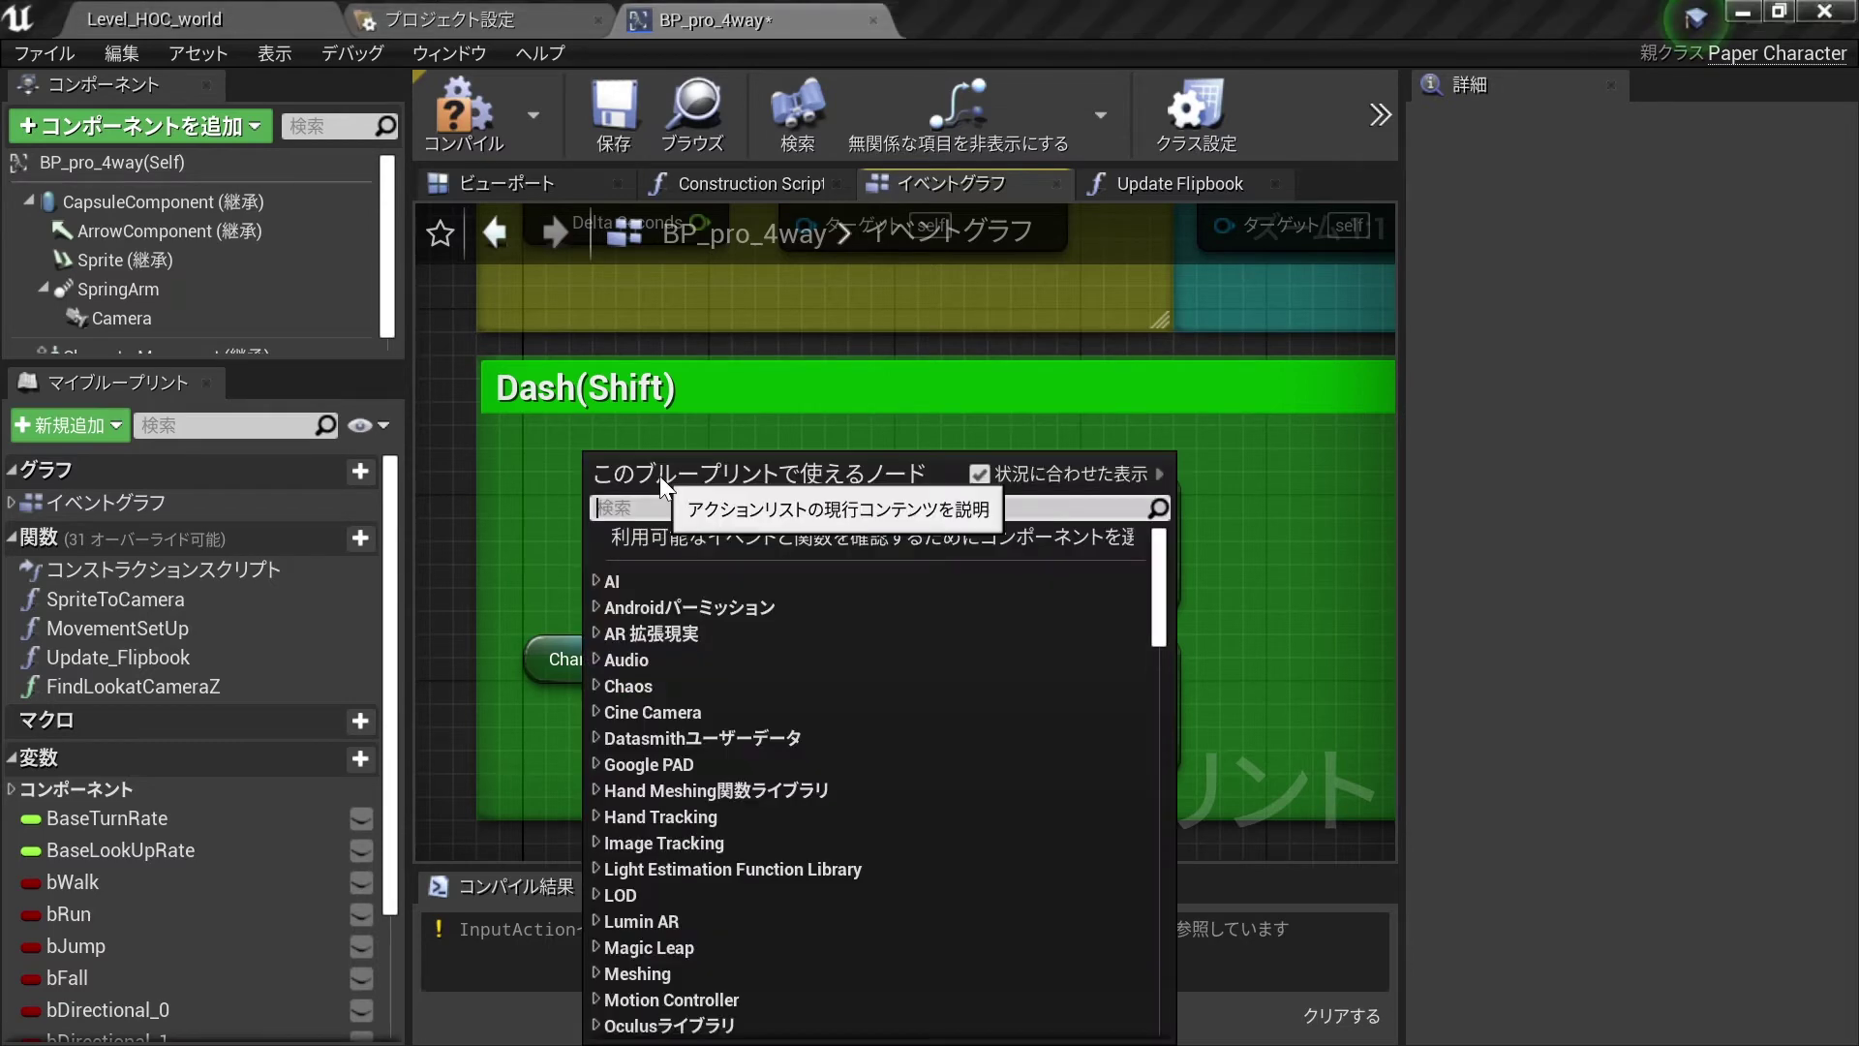
{"action": "type", "text": "shift"}
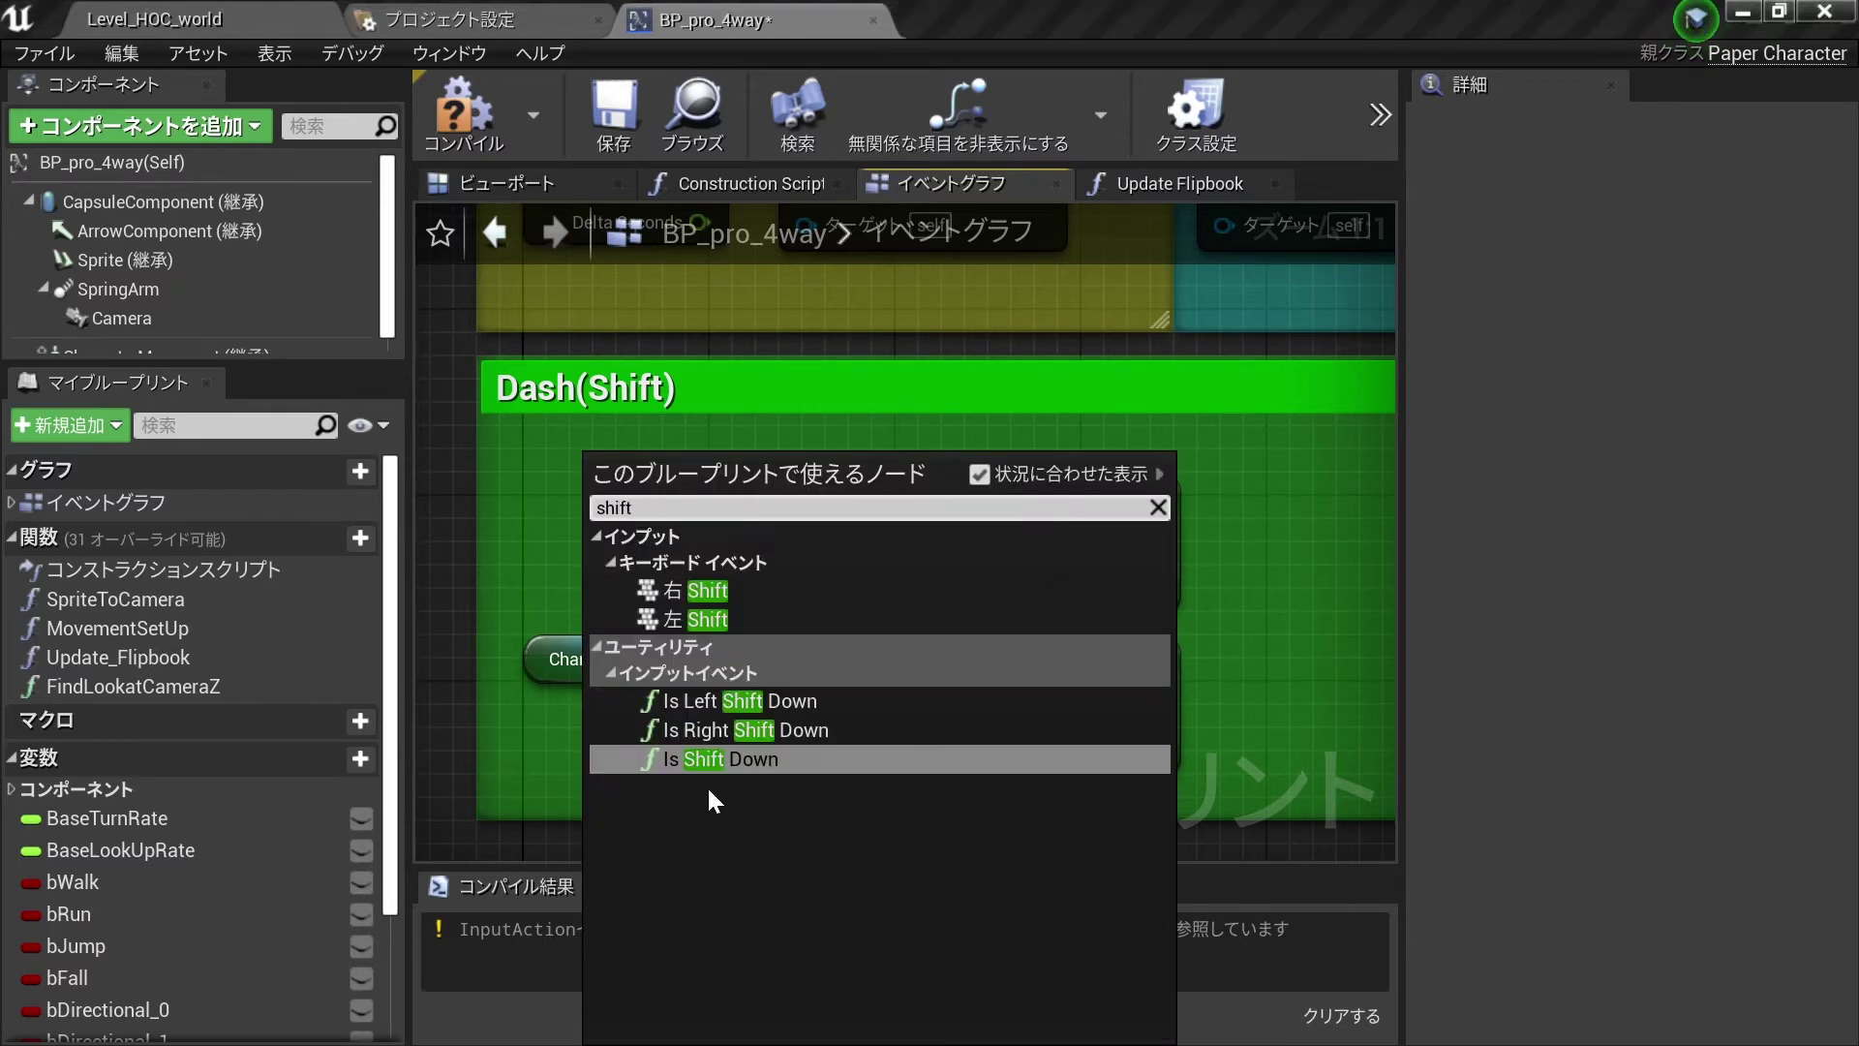
{"action": "left_click", "coordinate": [713, 625]}
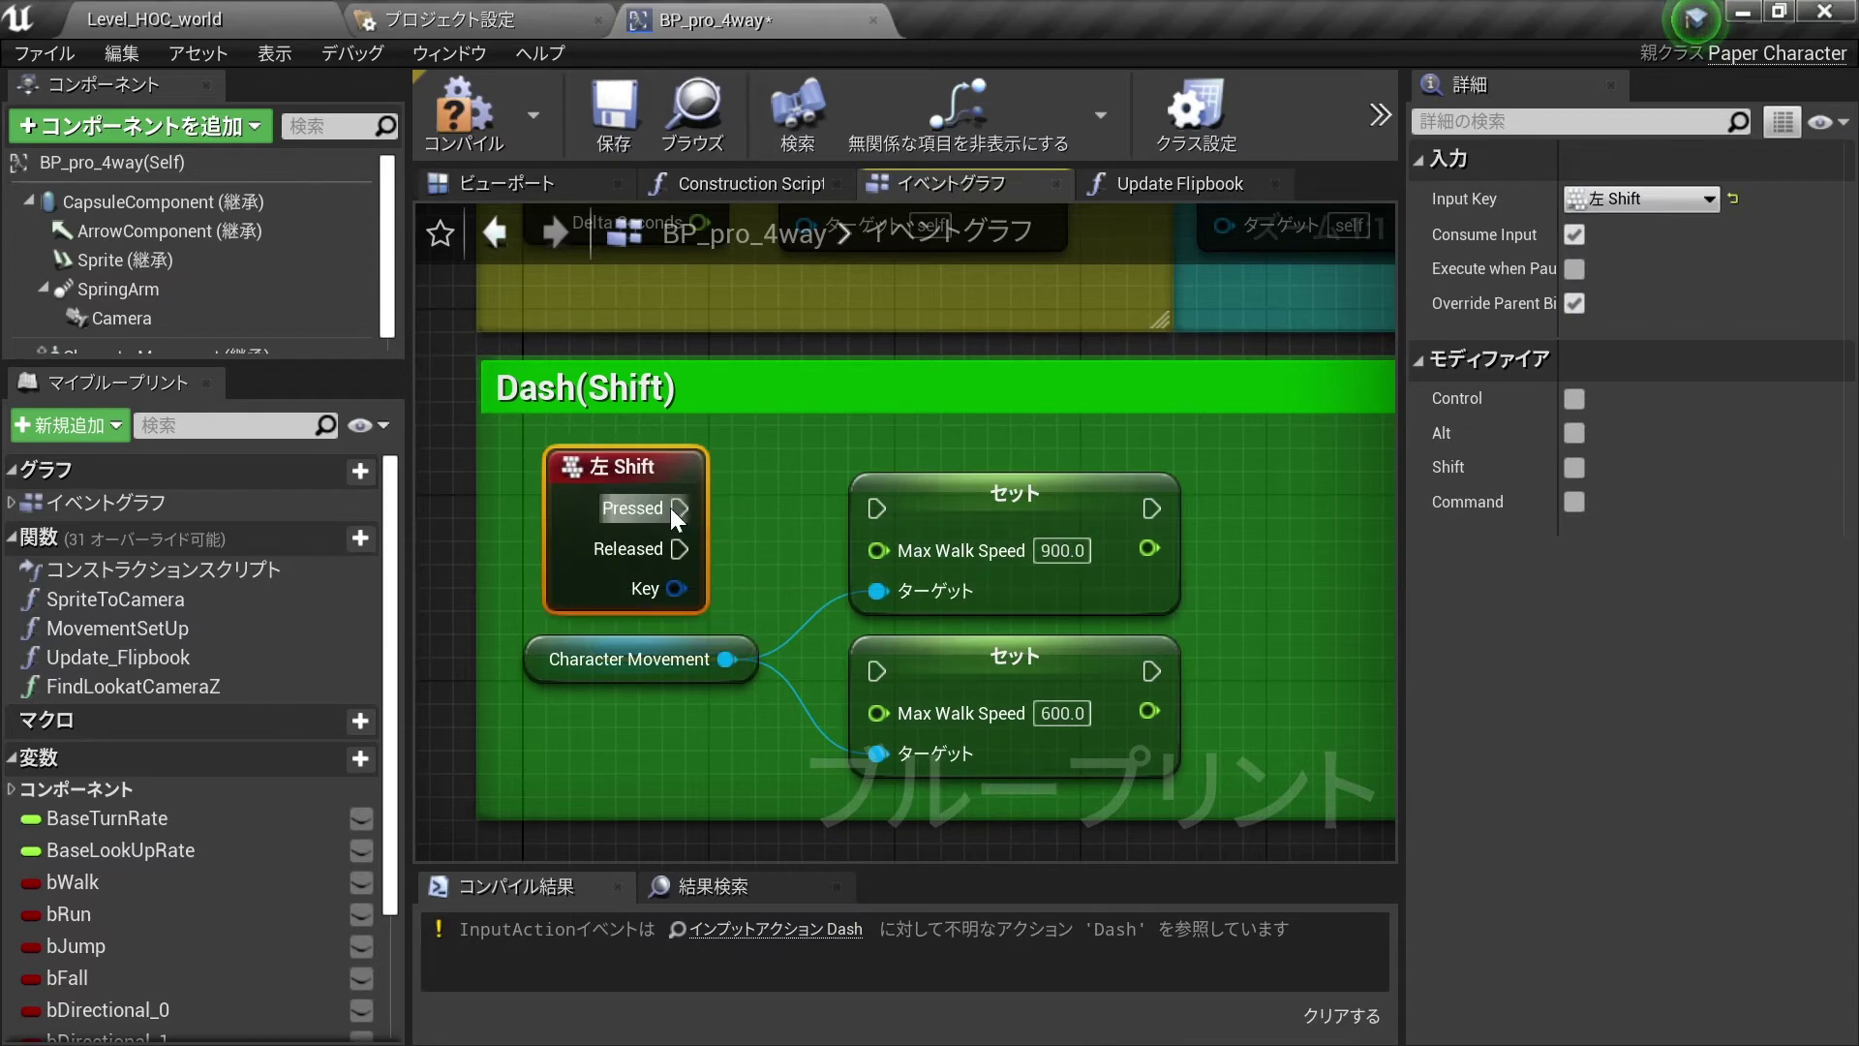
{"action": "left_click_drag", "start_coordinate": [670, 508], "coordinate": [876, 508]}
{"action": "left_click_drag", "start_coordinate": [680, 548], "coordinate": [877, 670]}
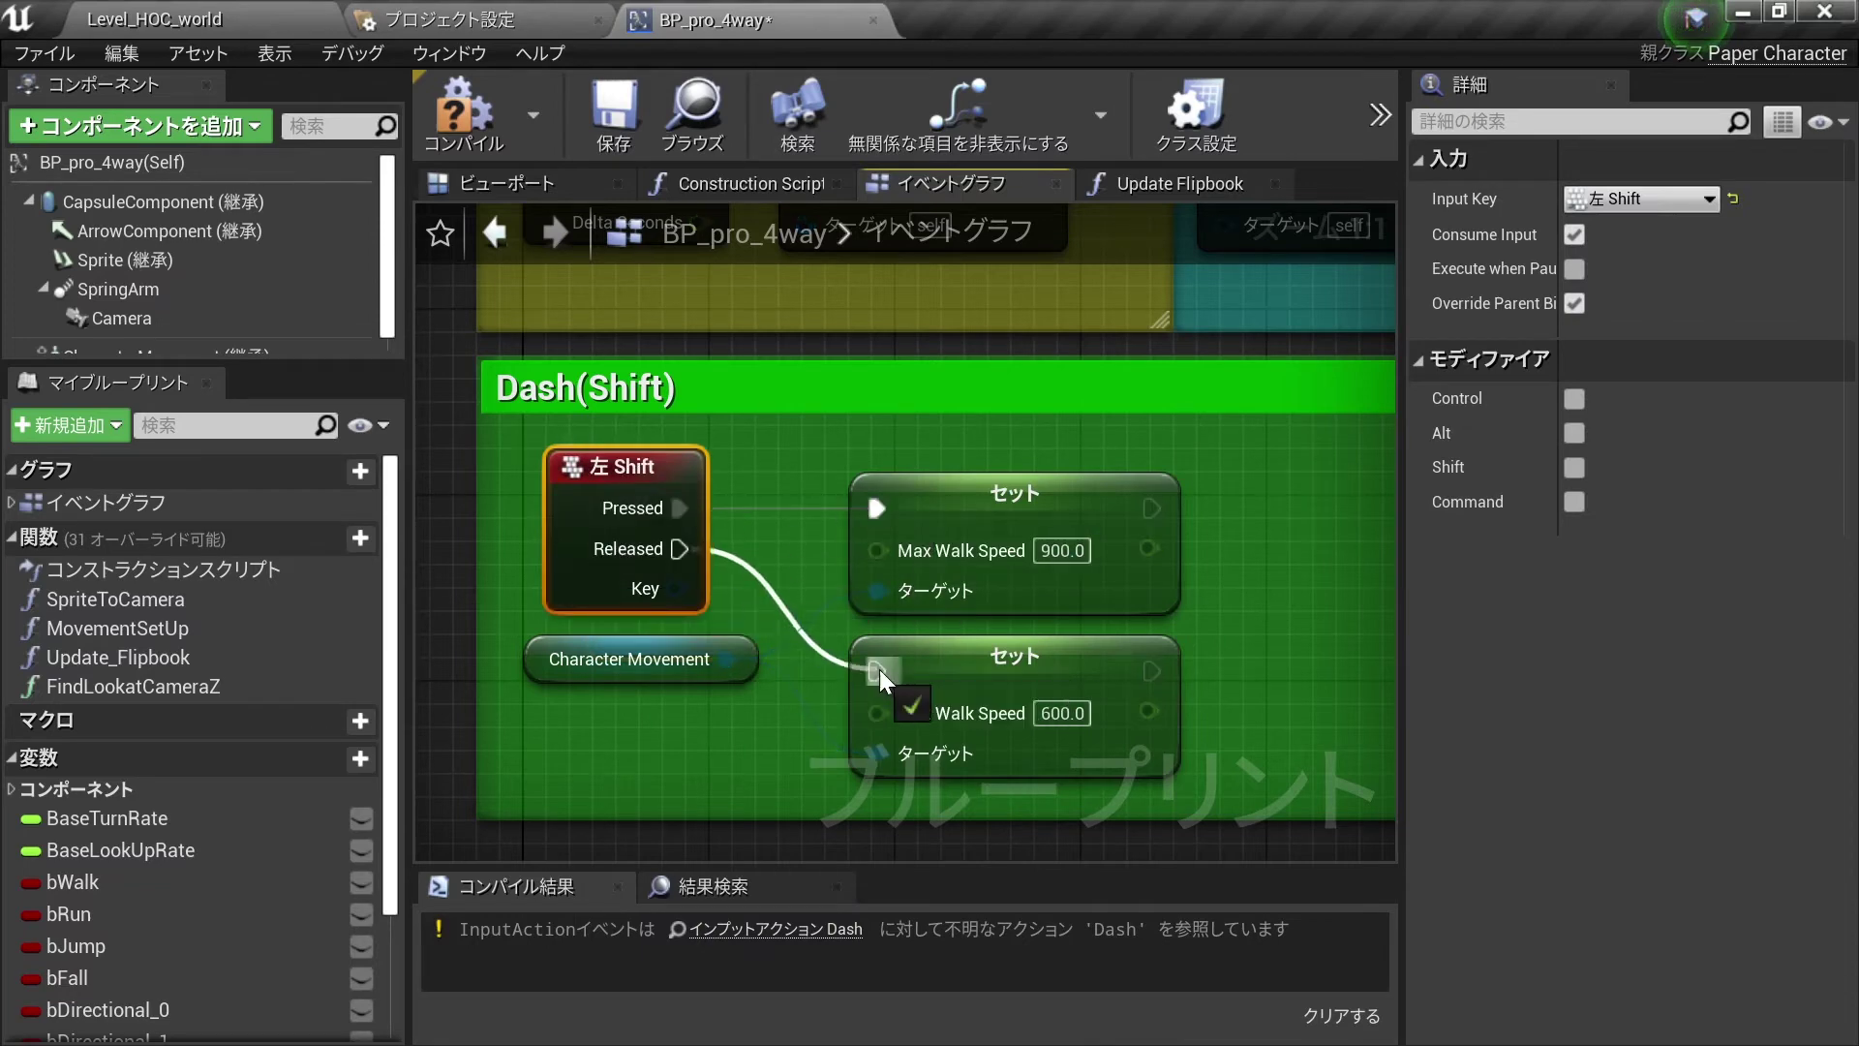
{"action": "left_click_drag", "start_coordinate": [649, 471], "coordinate": [627, 472]}
- Compile and save BP_pro_4way, then recompile so the Left Shift speed changes take effect
{"action": "key", "text": "F7"}
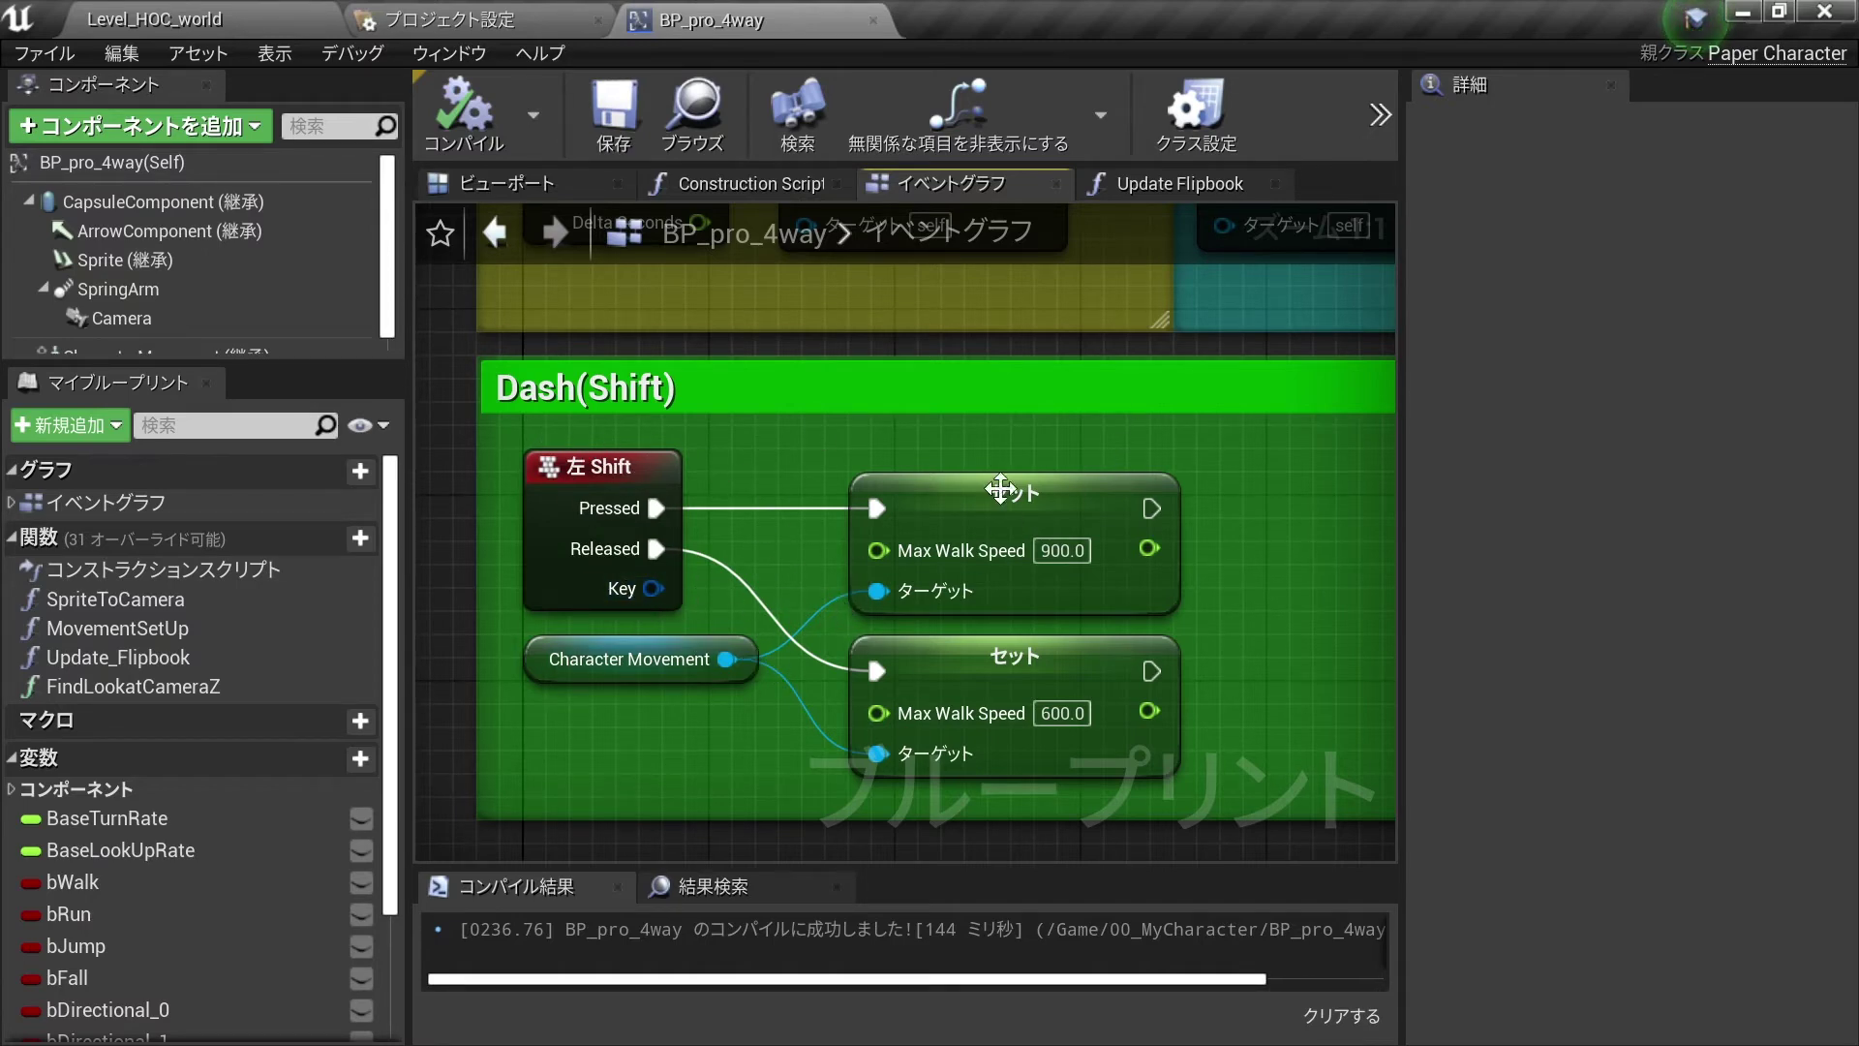
{"action": "scroll", "coordinate": [828, 450], "scroll_direction": "down", "scroll_amount": 1}
{"action": "scroll", "coordinate": [829, 451], "scroll_direction": "up", "scroll_amount": 1}
{"action": "scroll", "coordinate": [711, 507], "scroll_direction": "down", "scroll_amount": 3}
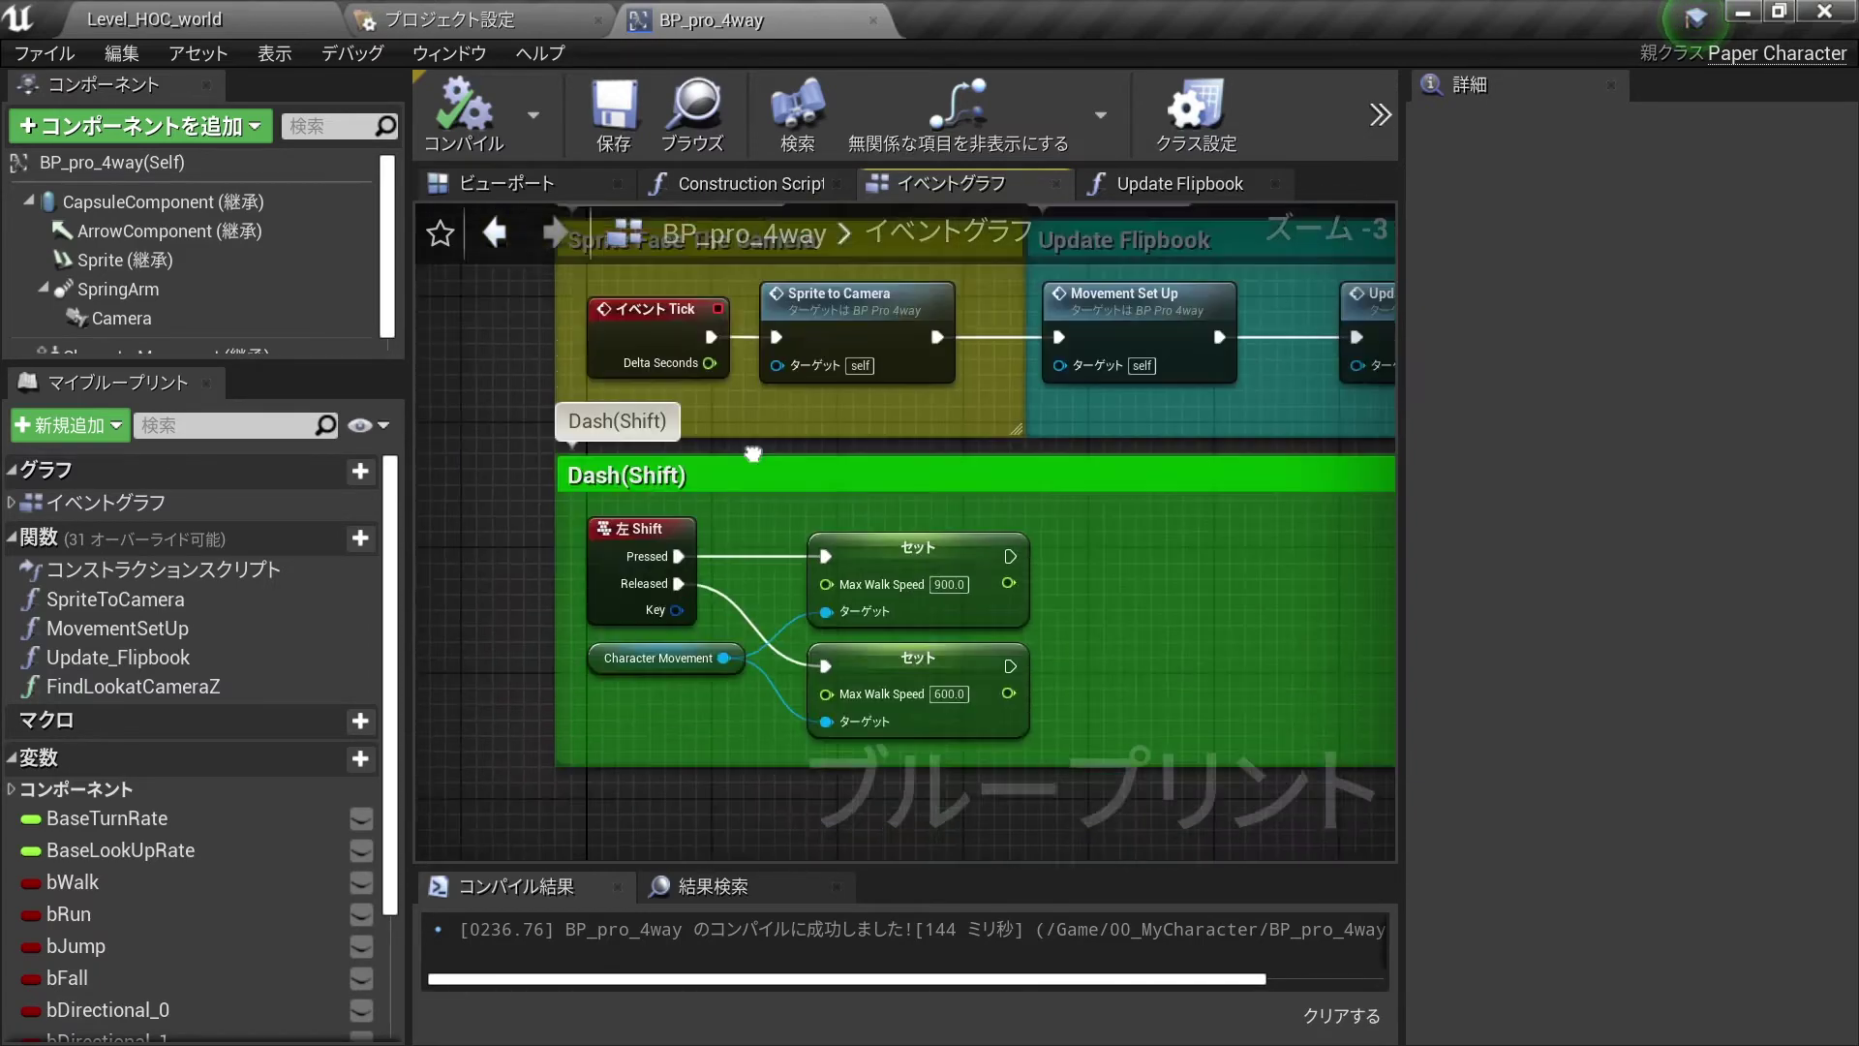
{"action": "scroll", "coordinate": [658, 716], "scroll_direction": "up", "scroll_amount": 1}
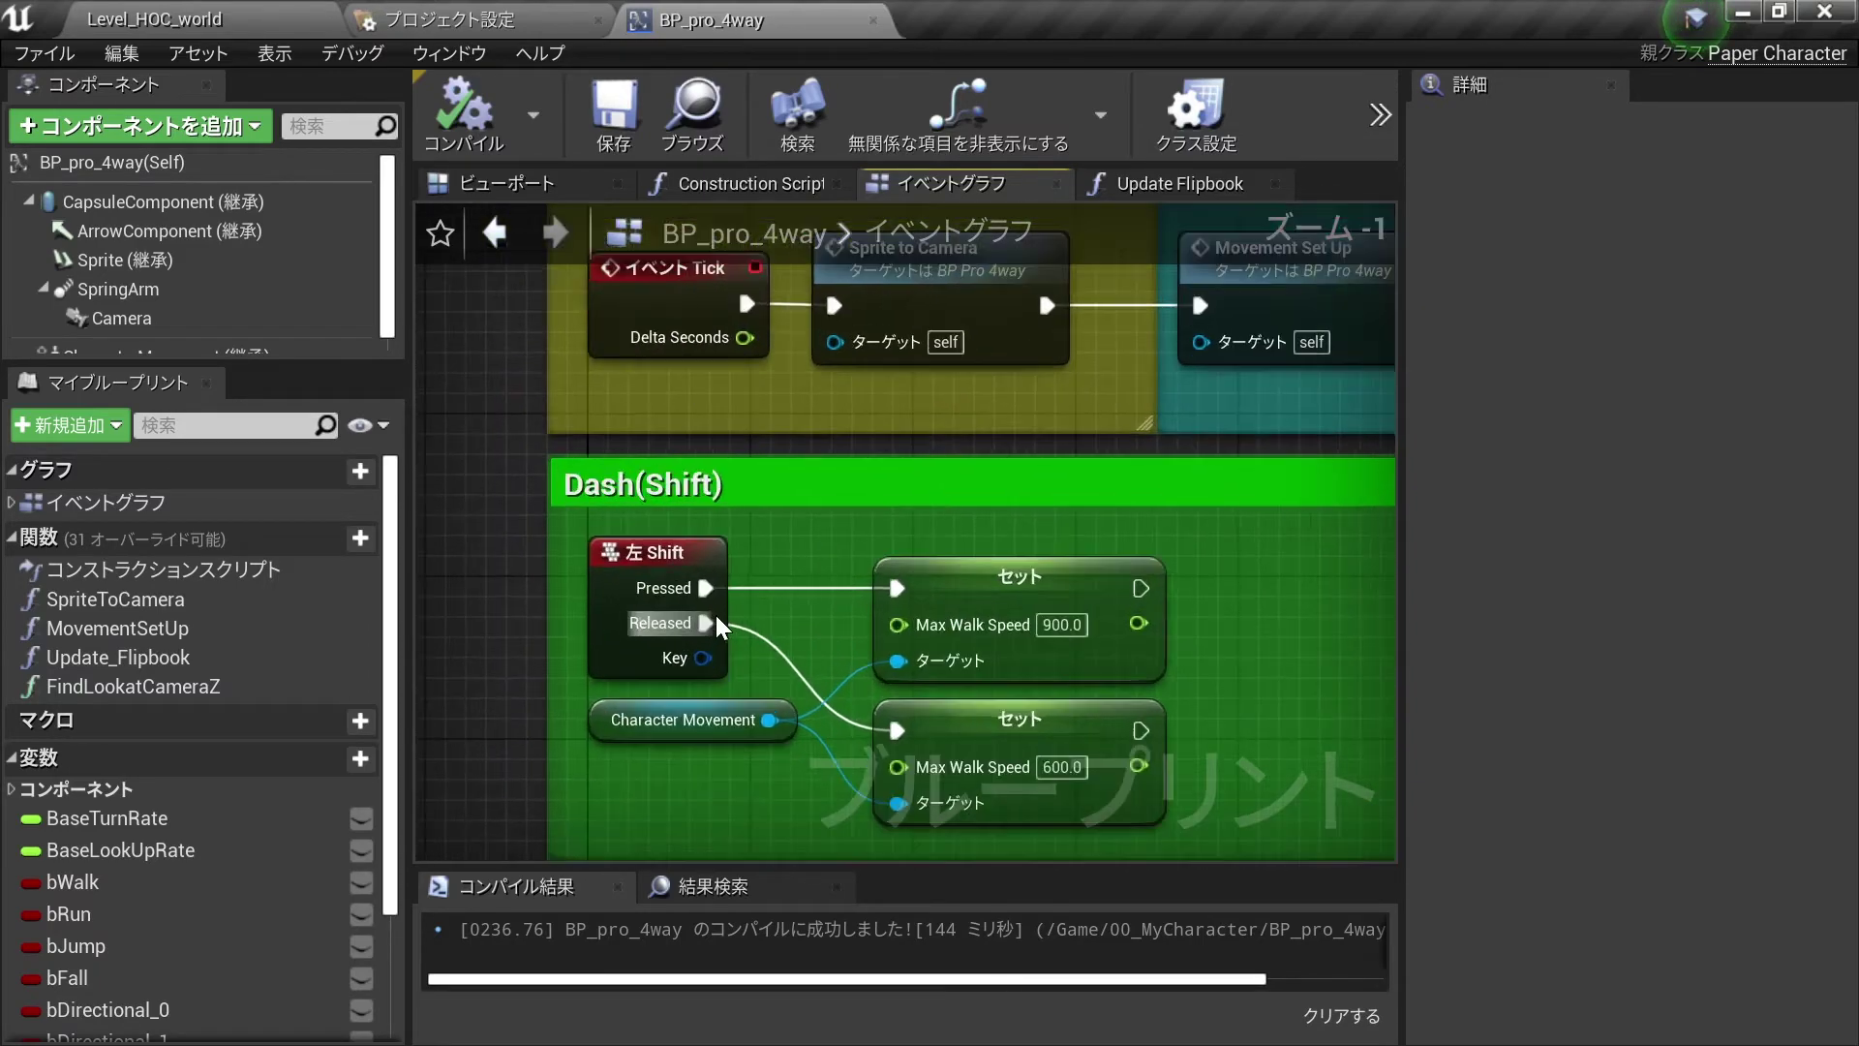
{"action": "scroll", "coordinate": [661, 501], "scroll_direction": "down", "scroll_amount": 1}
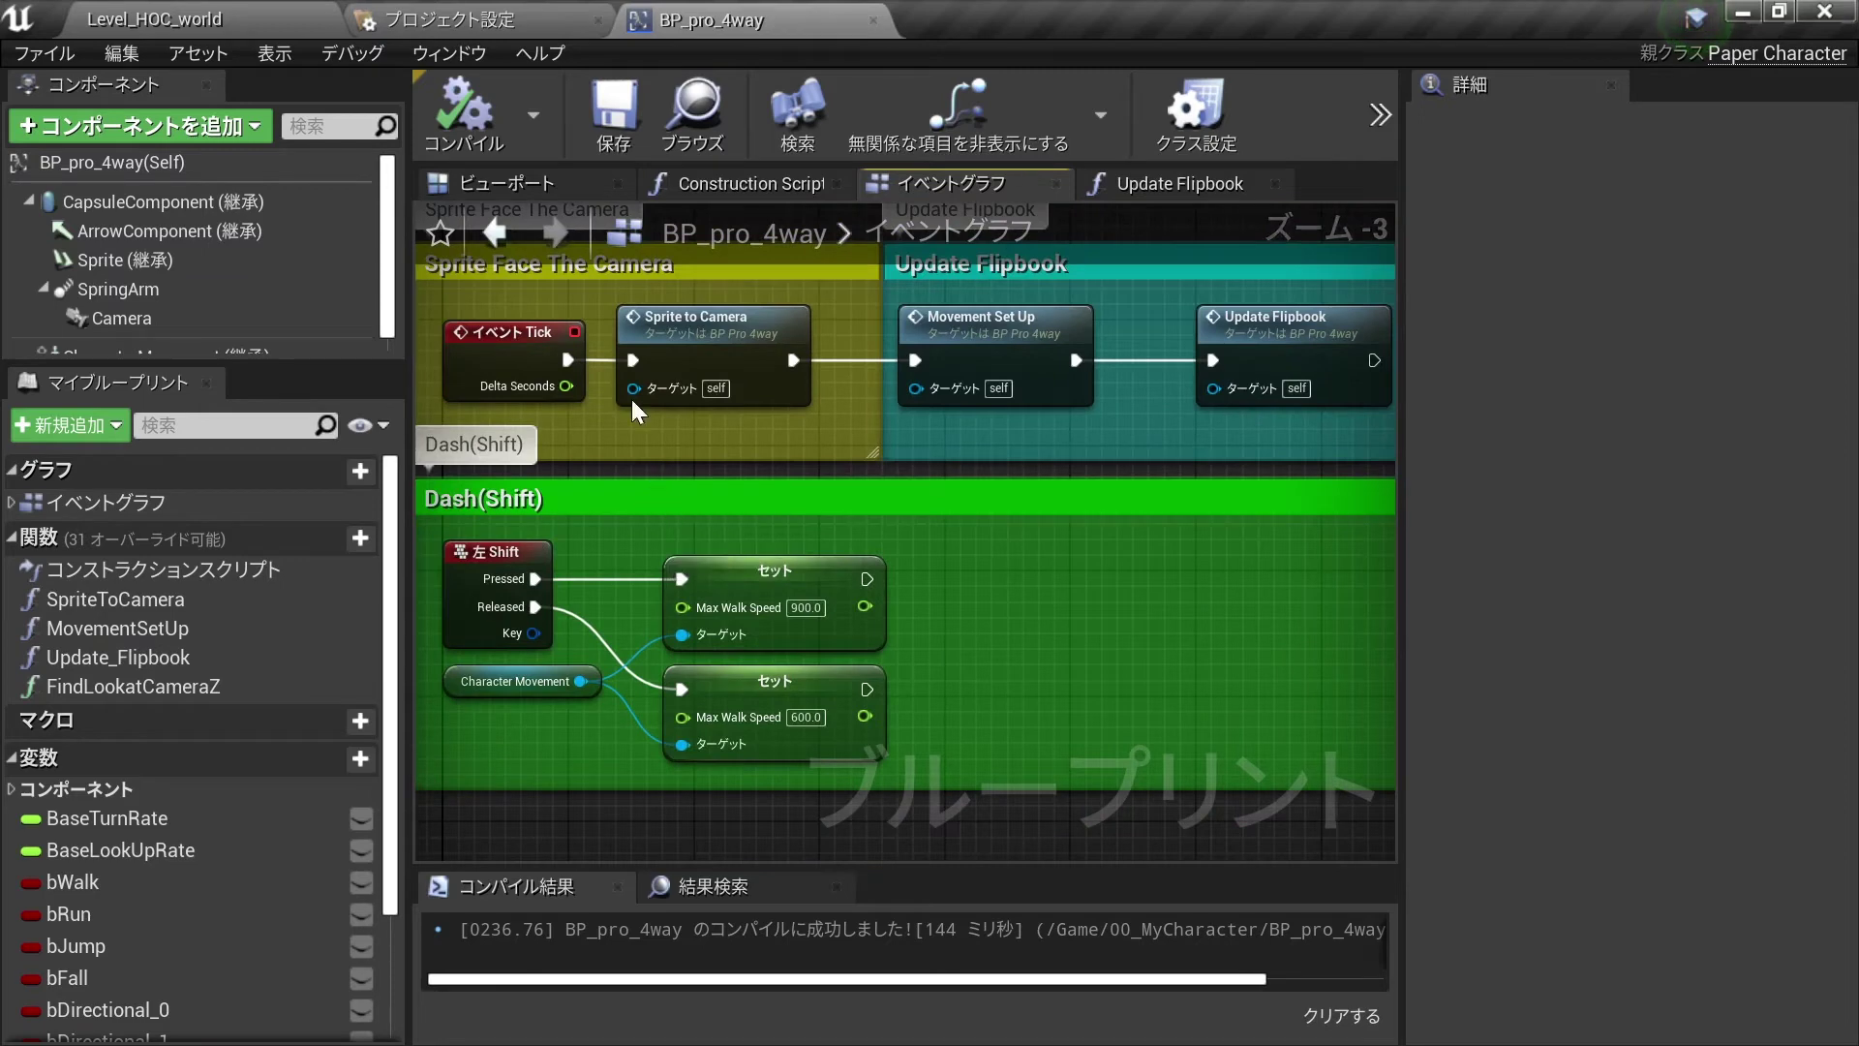
{"action": "left_click", "coordinate": [463, 112]}
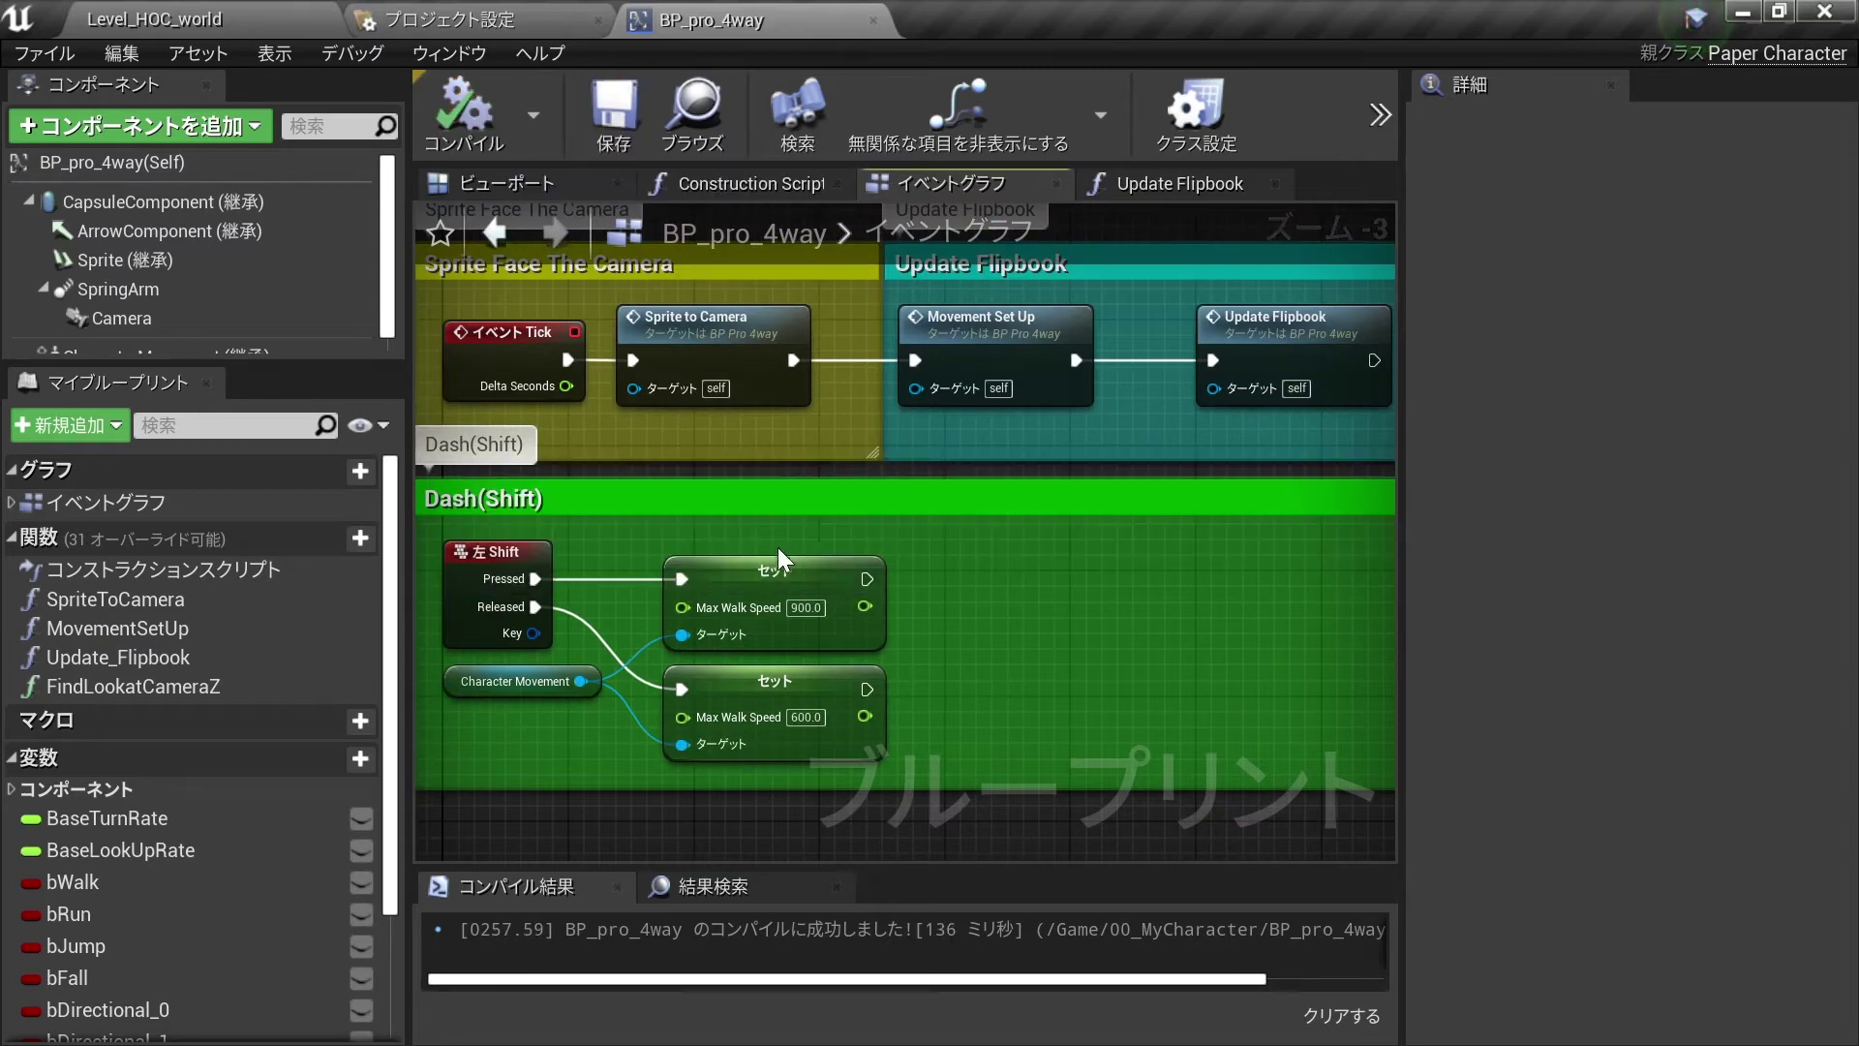
- Return to Level_HOC_world, fly up over the castle, and enlarge the level viewport
{"action": "left_click", "coordinate": [225, 27]}
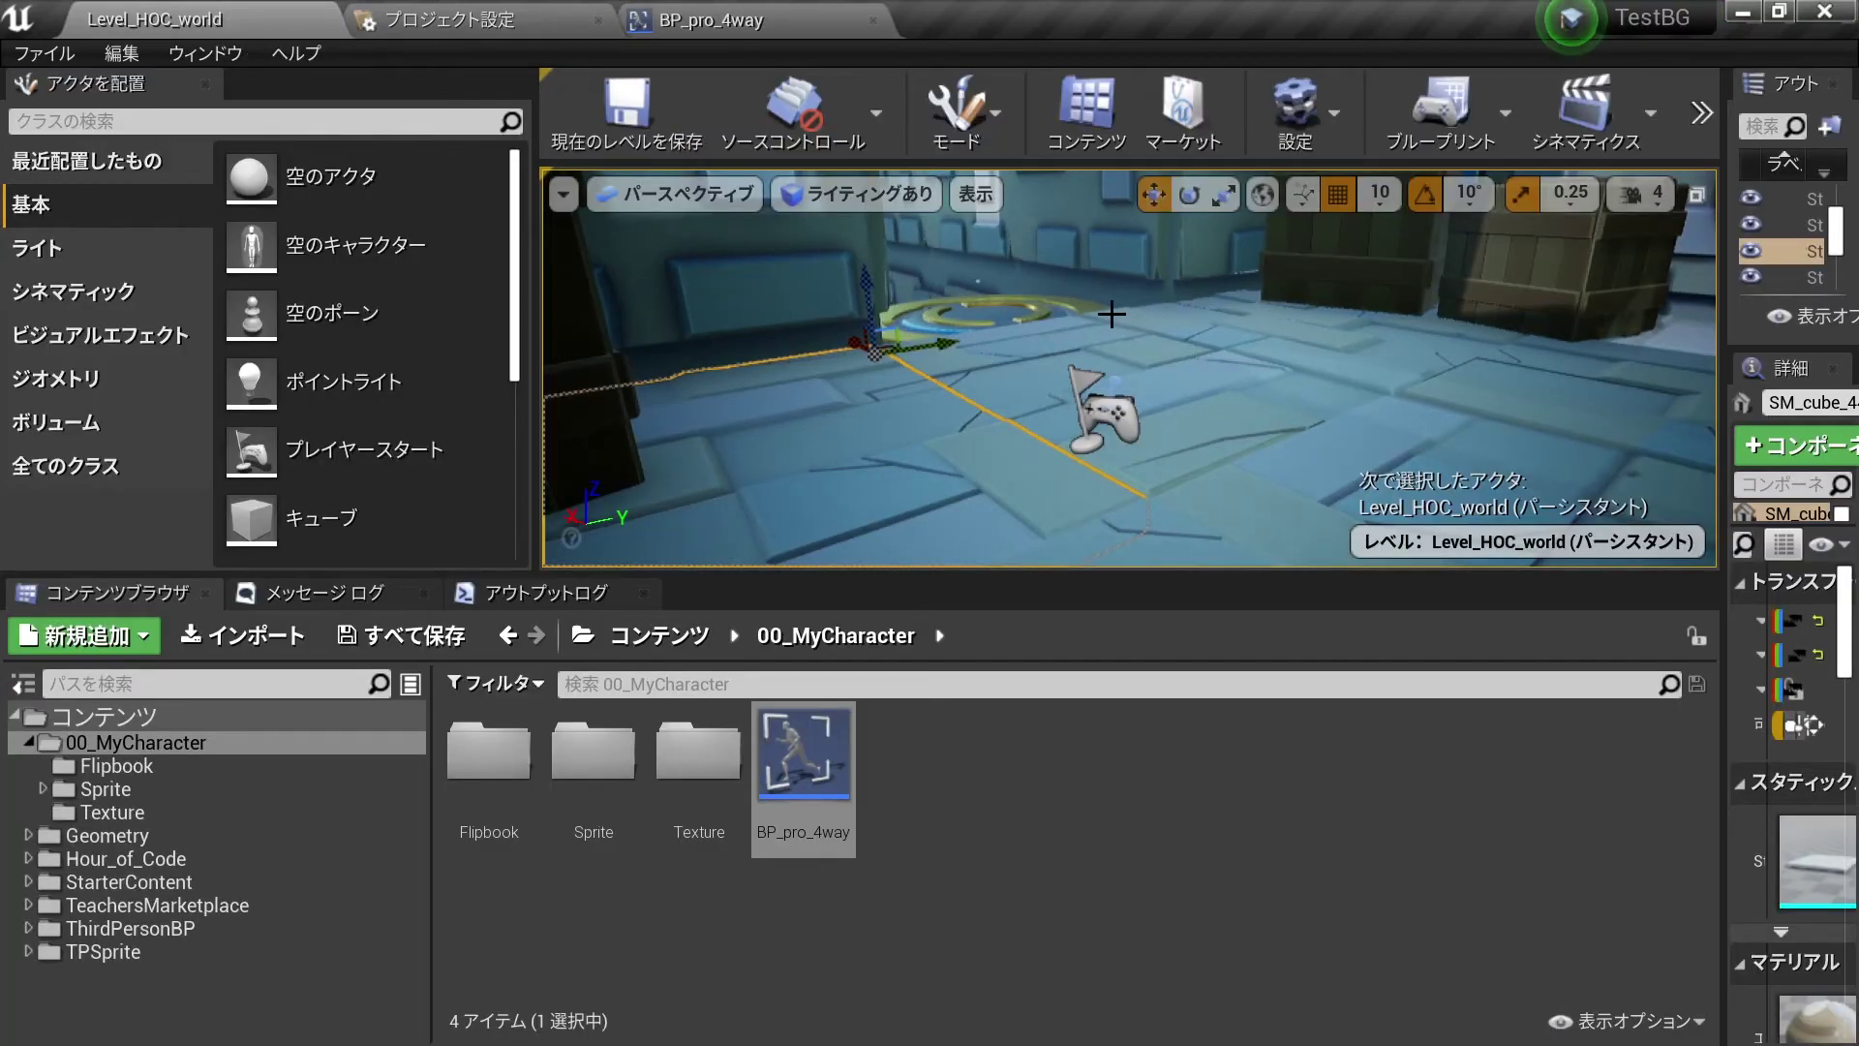
{"action": "right_click_drag", "start_coordinate": [1111, 314], "coordinate": [1113, 312]}
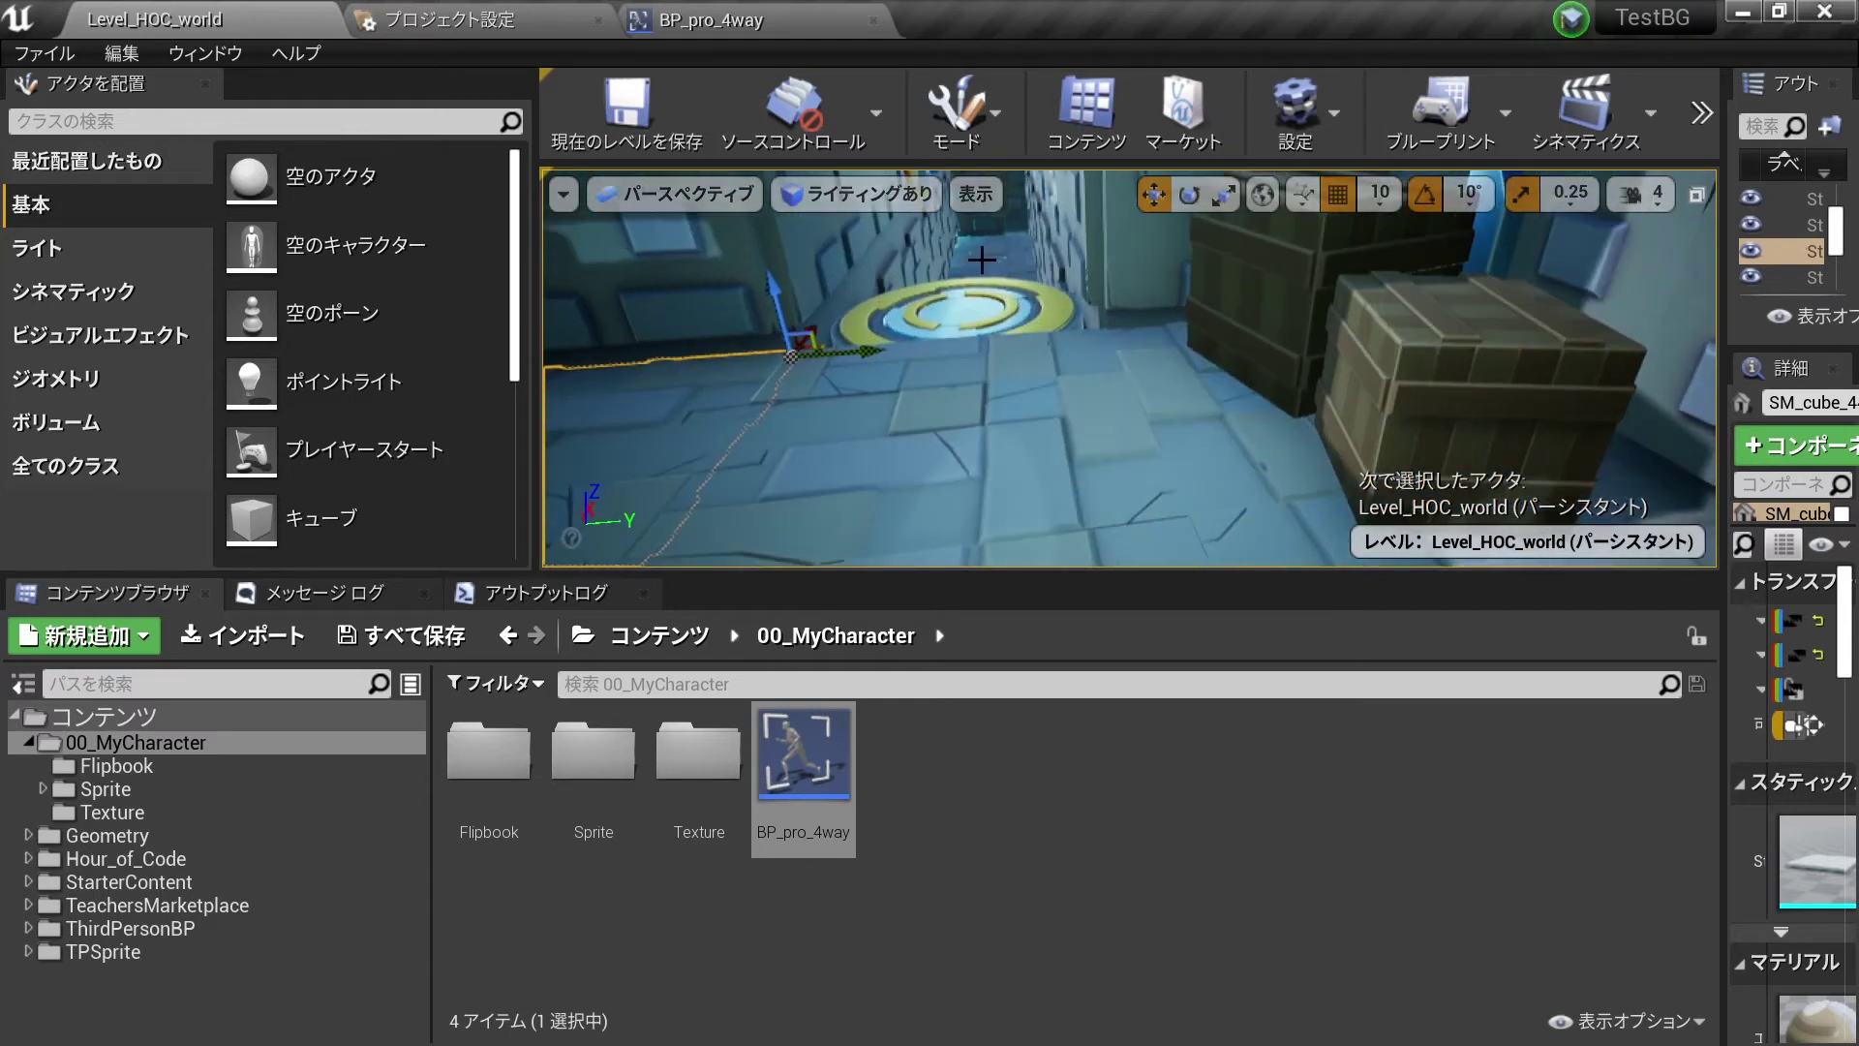
{"action": "mouse_move", "coordinate": [982, 260]}
{"action": "right_mouse_down"}
{"action": "mouse_move", "coordinate": [902, 317]}
{"action": "mouse_move", "coordinate": [763, 282]}
{"action": "right_mouse_up"}
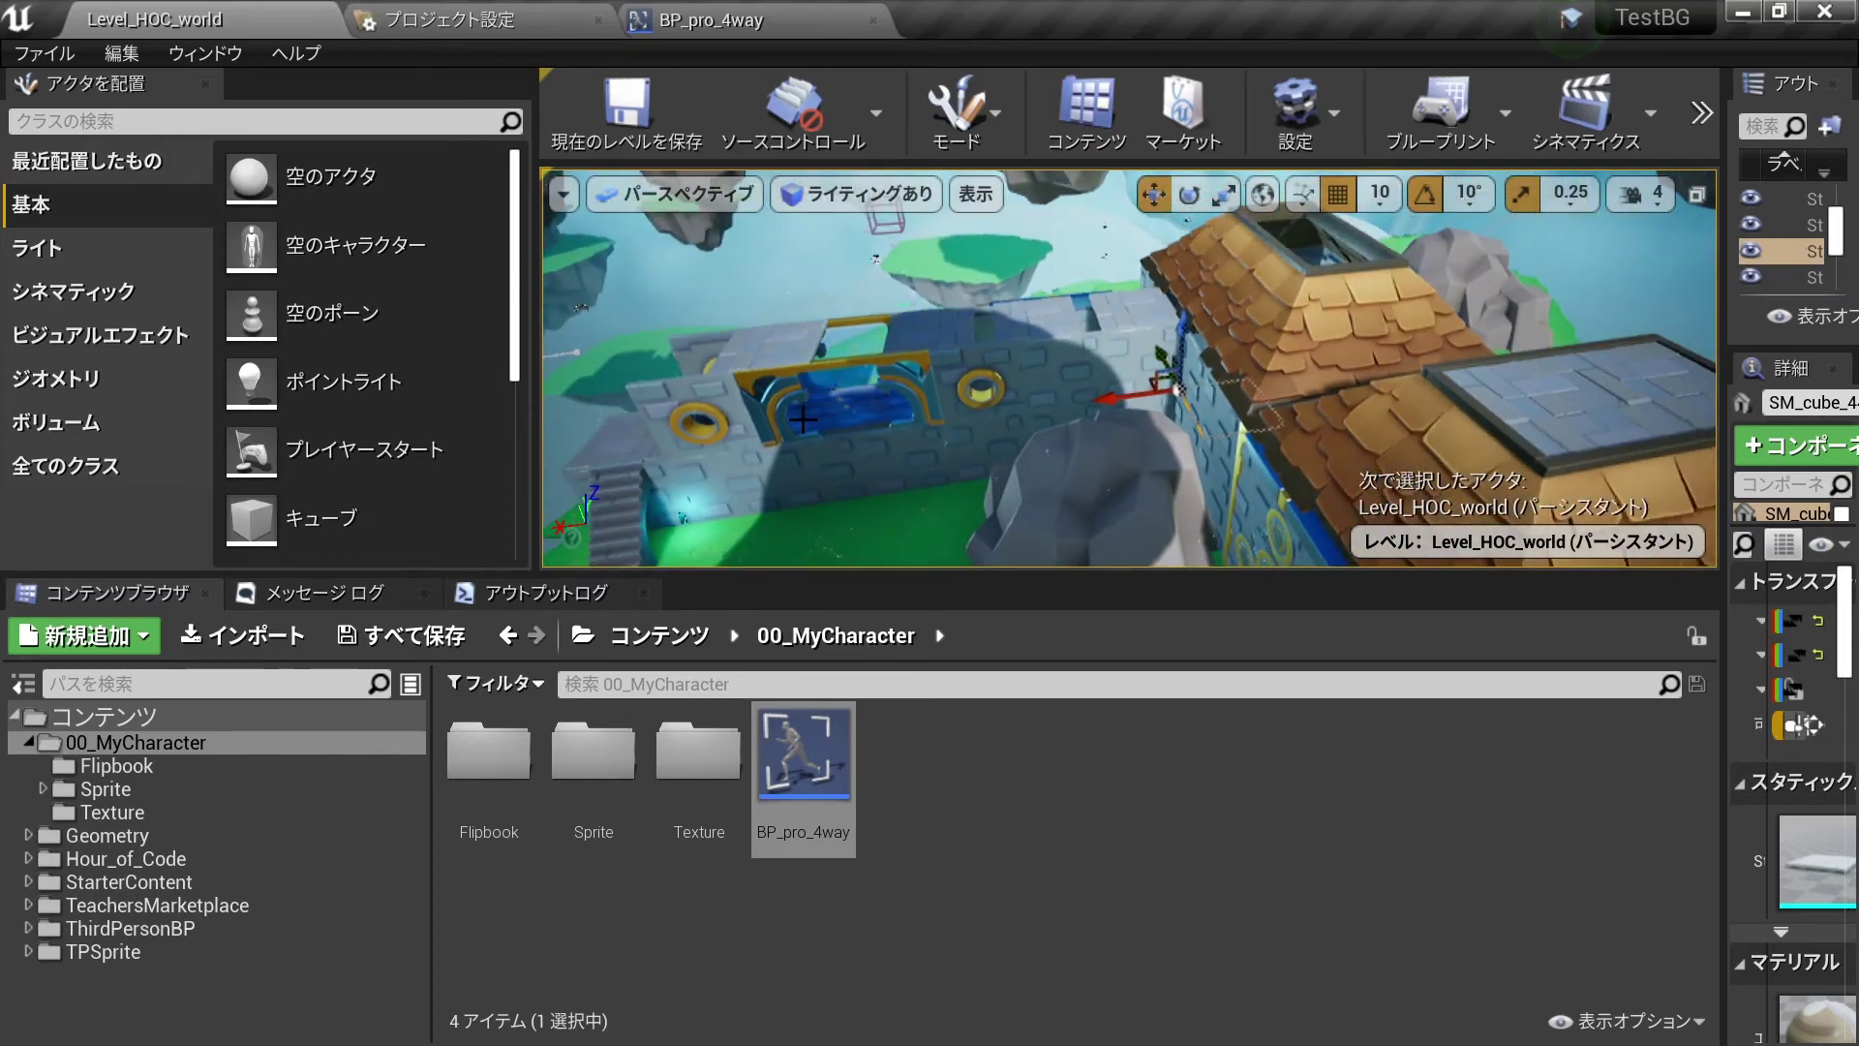
{"action": "mouse_move", "coordinate": [802, 419]}
{"action": "right_mouse_down"}
{"action": "mouse_move", "coordinate": [765, 291]}
{"action": "mouse_move", "coordinate": [774, 310]}
{"action": "right_mouse_up"}
{"action": "left_click_drag", "start_coordinate": [534, 368], "coordinate": [319, 368]}
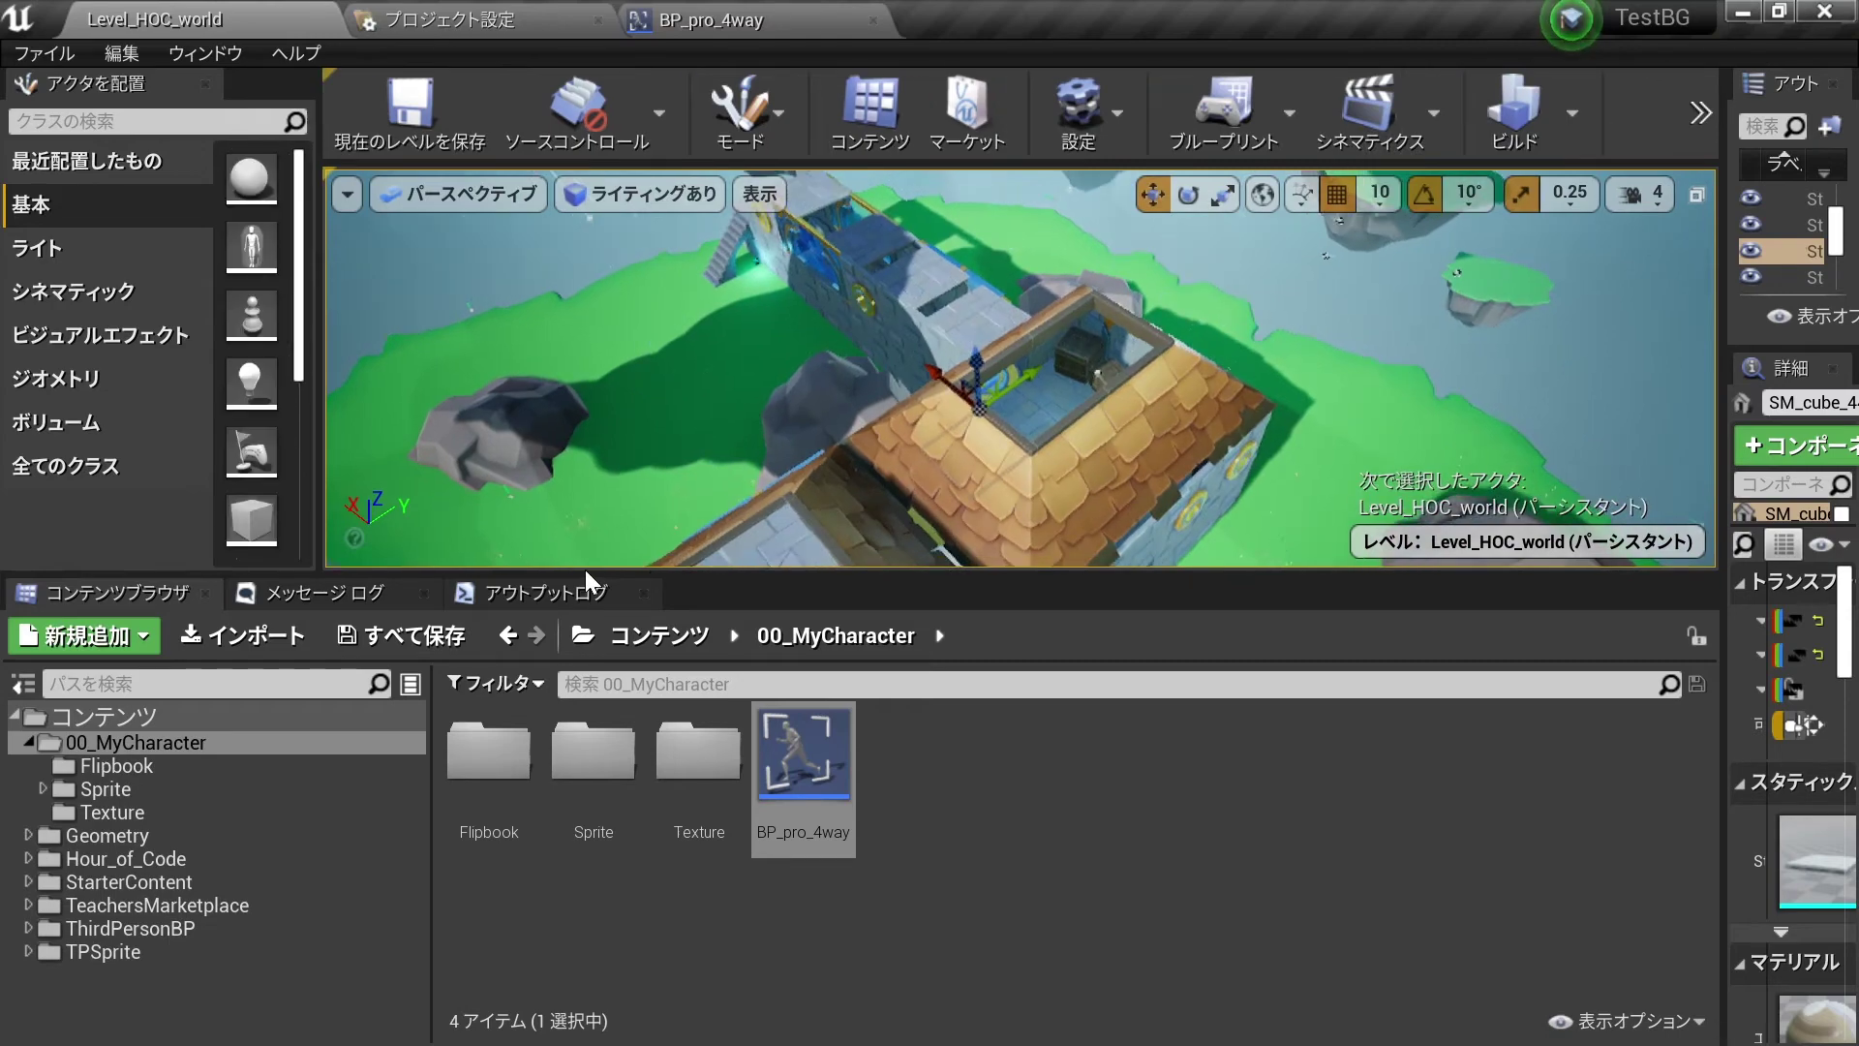
{"action": "left_click_drag", "start_coordinate": [585, 570], "coordinate": [585, 750]}
- Frame the floating rock and drop BP_pro_4way onto the grass beside it
{"action": "left_click", "coordinate": [523, 514]}
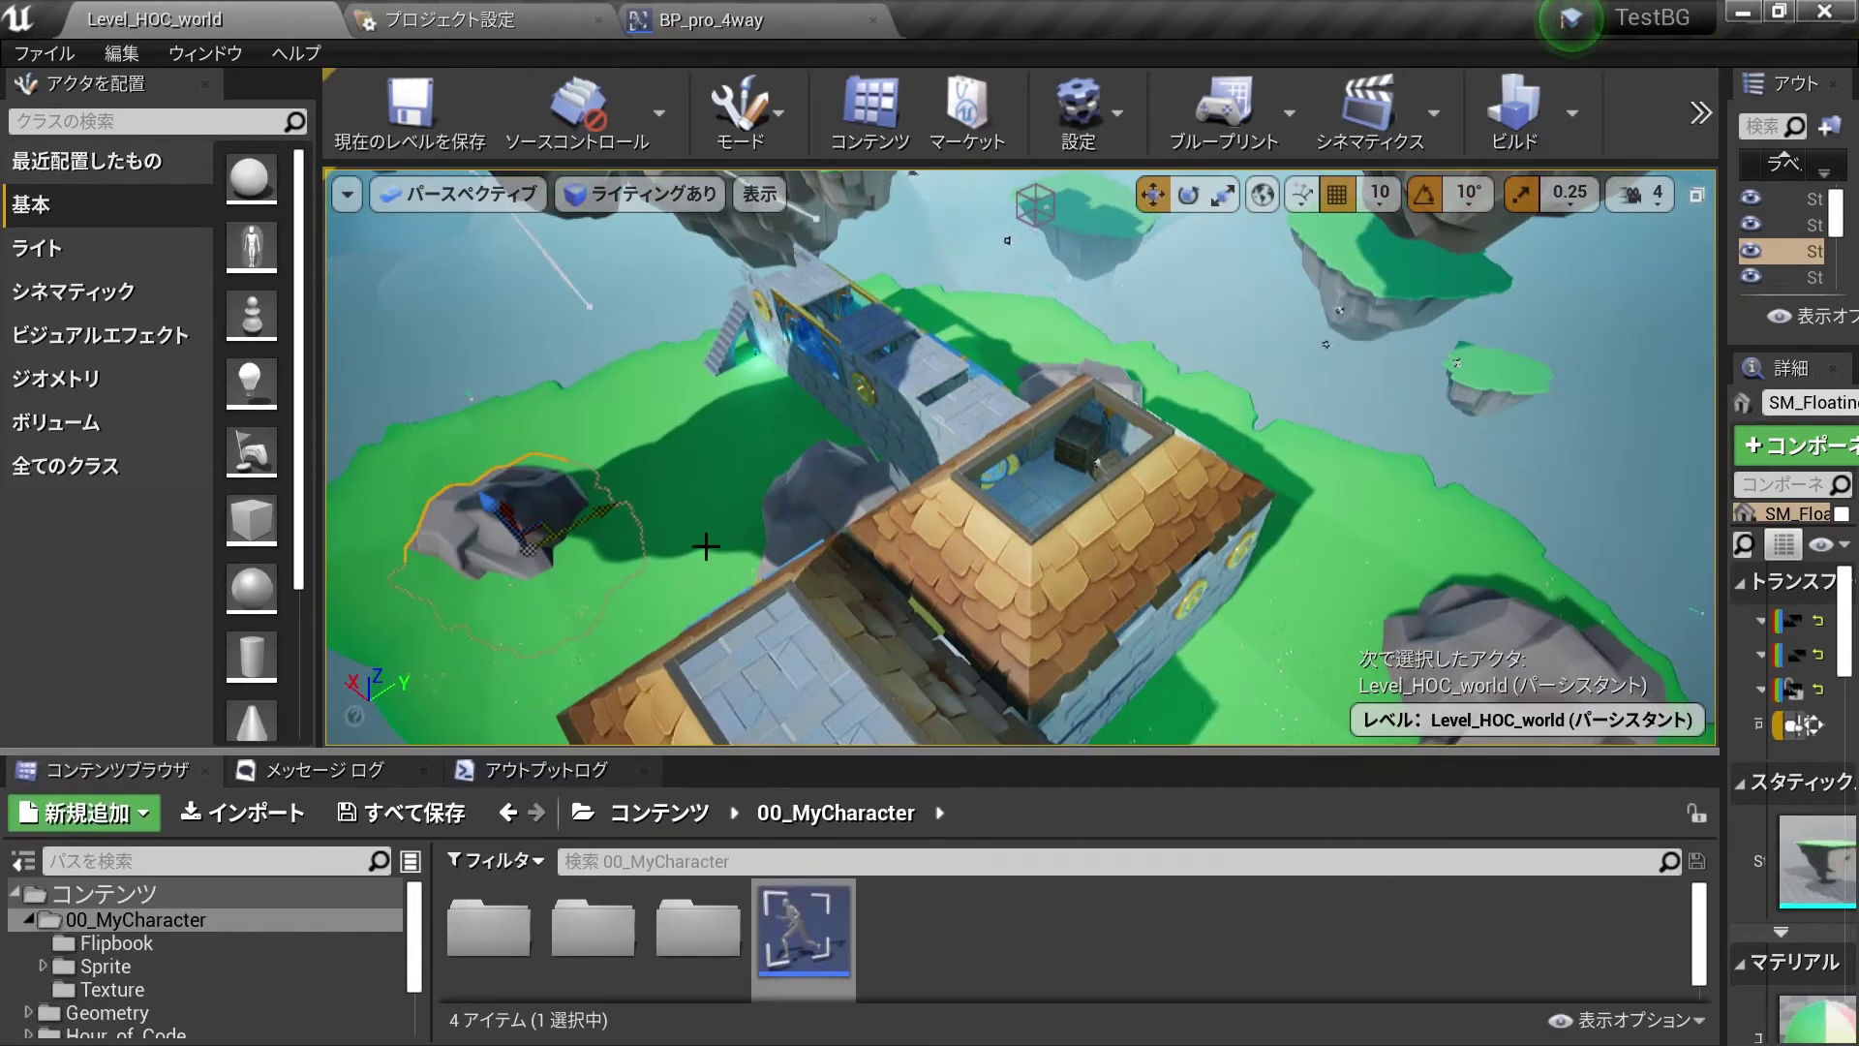
{"action": "key", "text": "f"}
{"action": "left_click_drag", "start_coordinate": [1227, 430], "coordinate": [1227, 542], "text": "alt"}
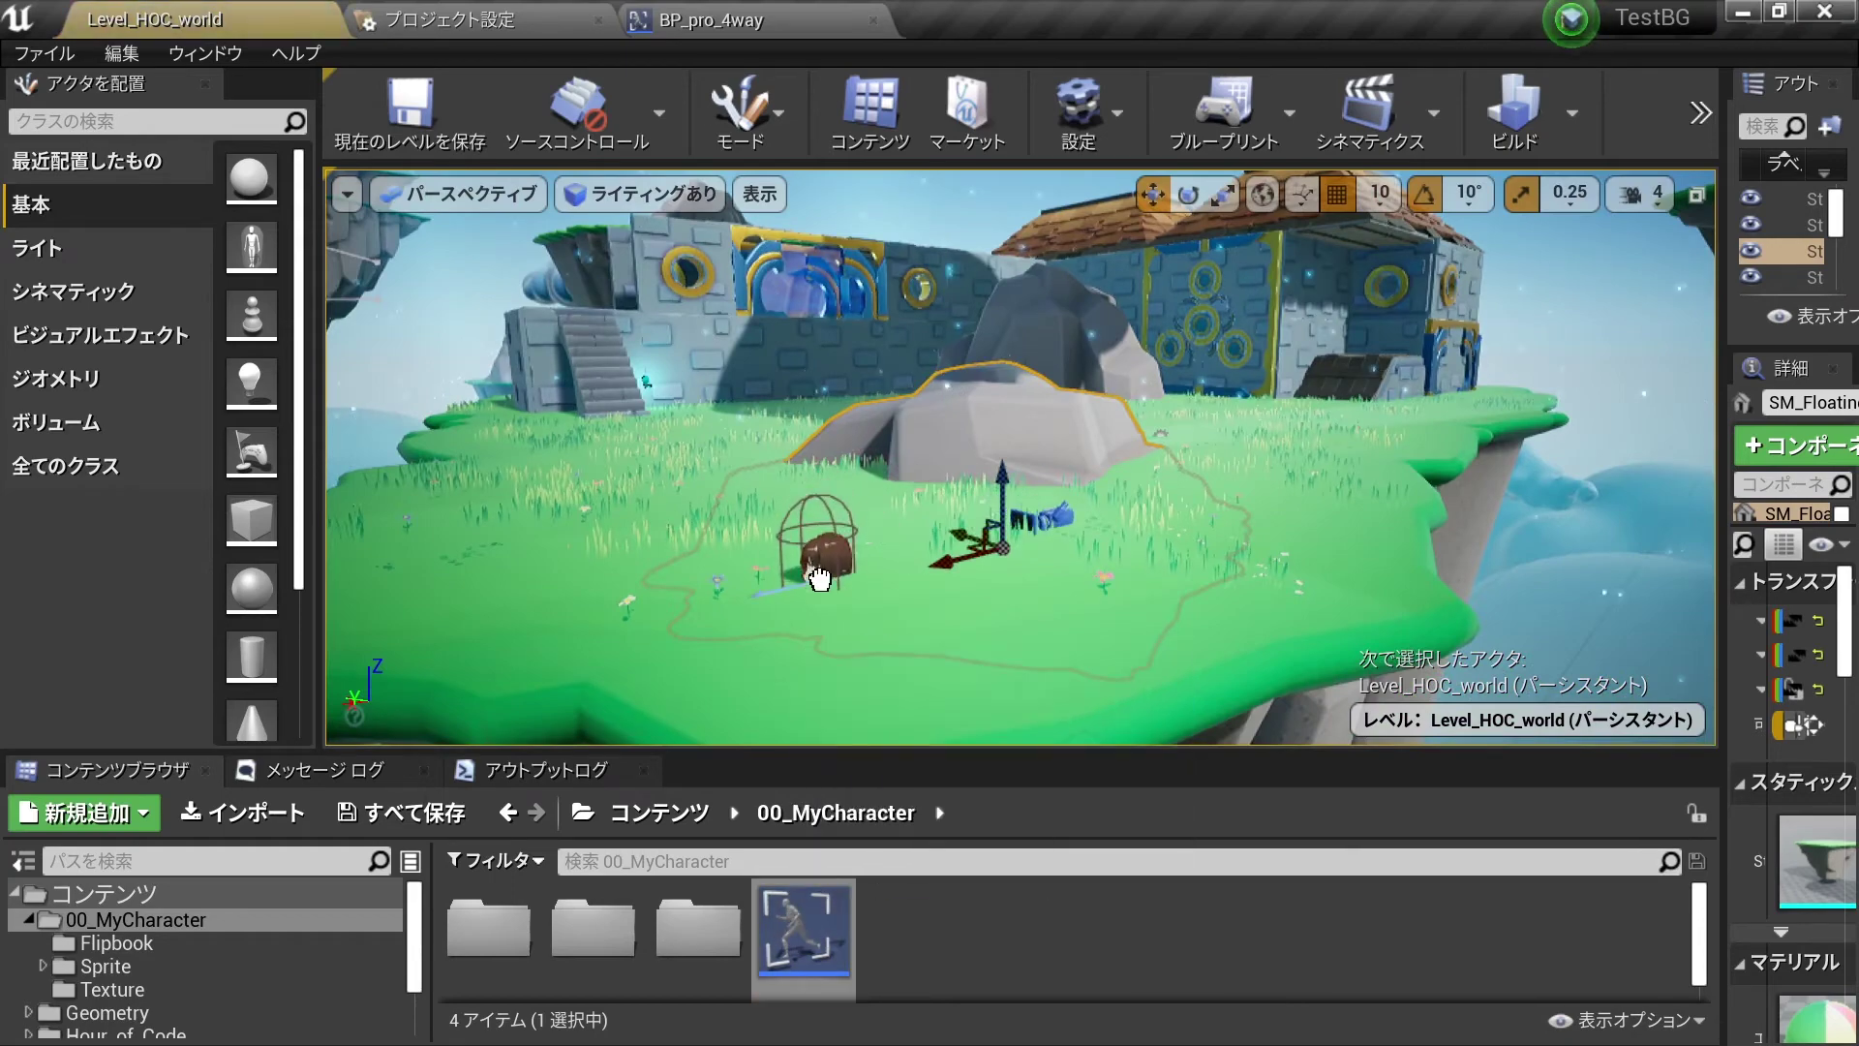
{"action": "left_click_drag", "start_coordinate": [789, 922], "coordinate": [813, 542]}
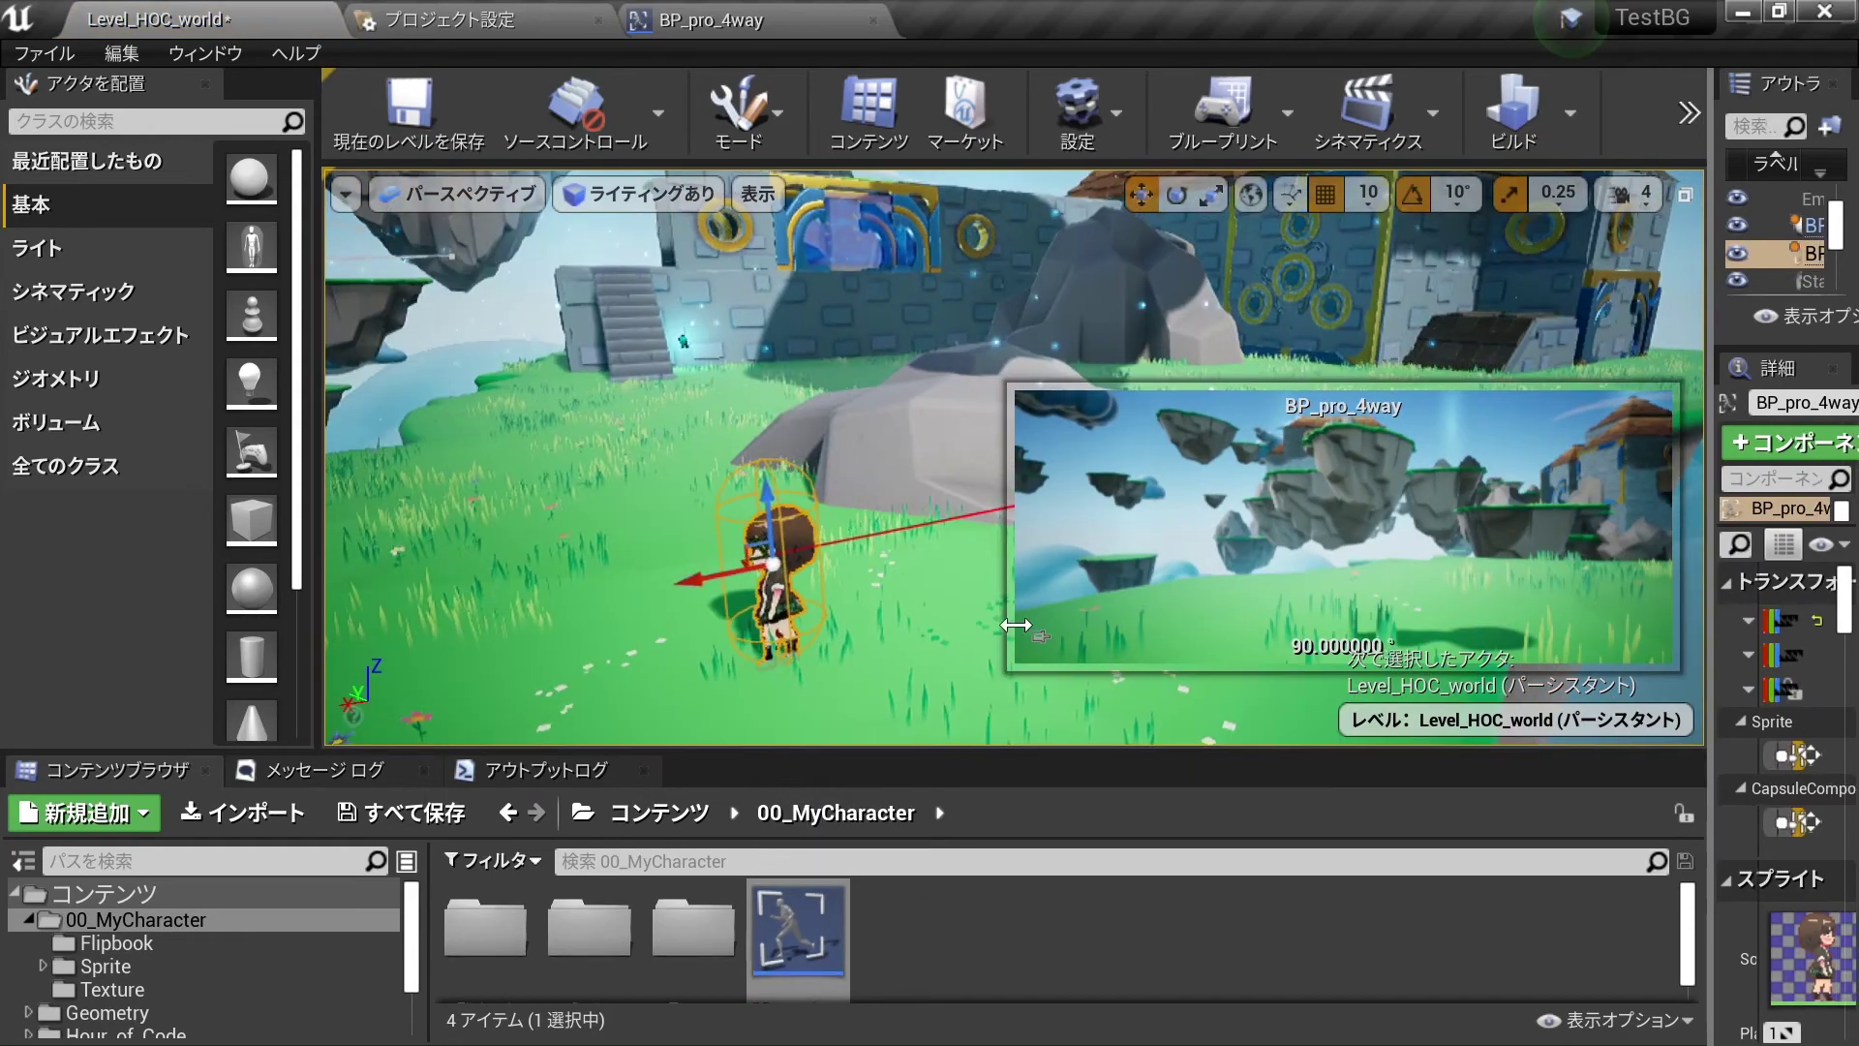
- Set the placed BP_pro_4way's Auto Possess Player from Disabled to Player 0
{"action": "left_click_drag", "start_coordinate": [1722, 621], "coordinate": [1007, 622]}
{"action": "scroll", "coordinate": [1170, 683], "scroll_direction": "down", "scroll_amount": 5}
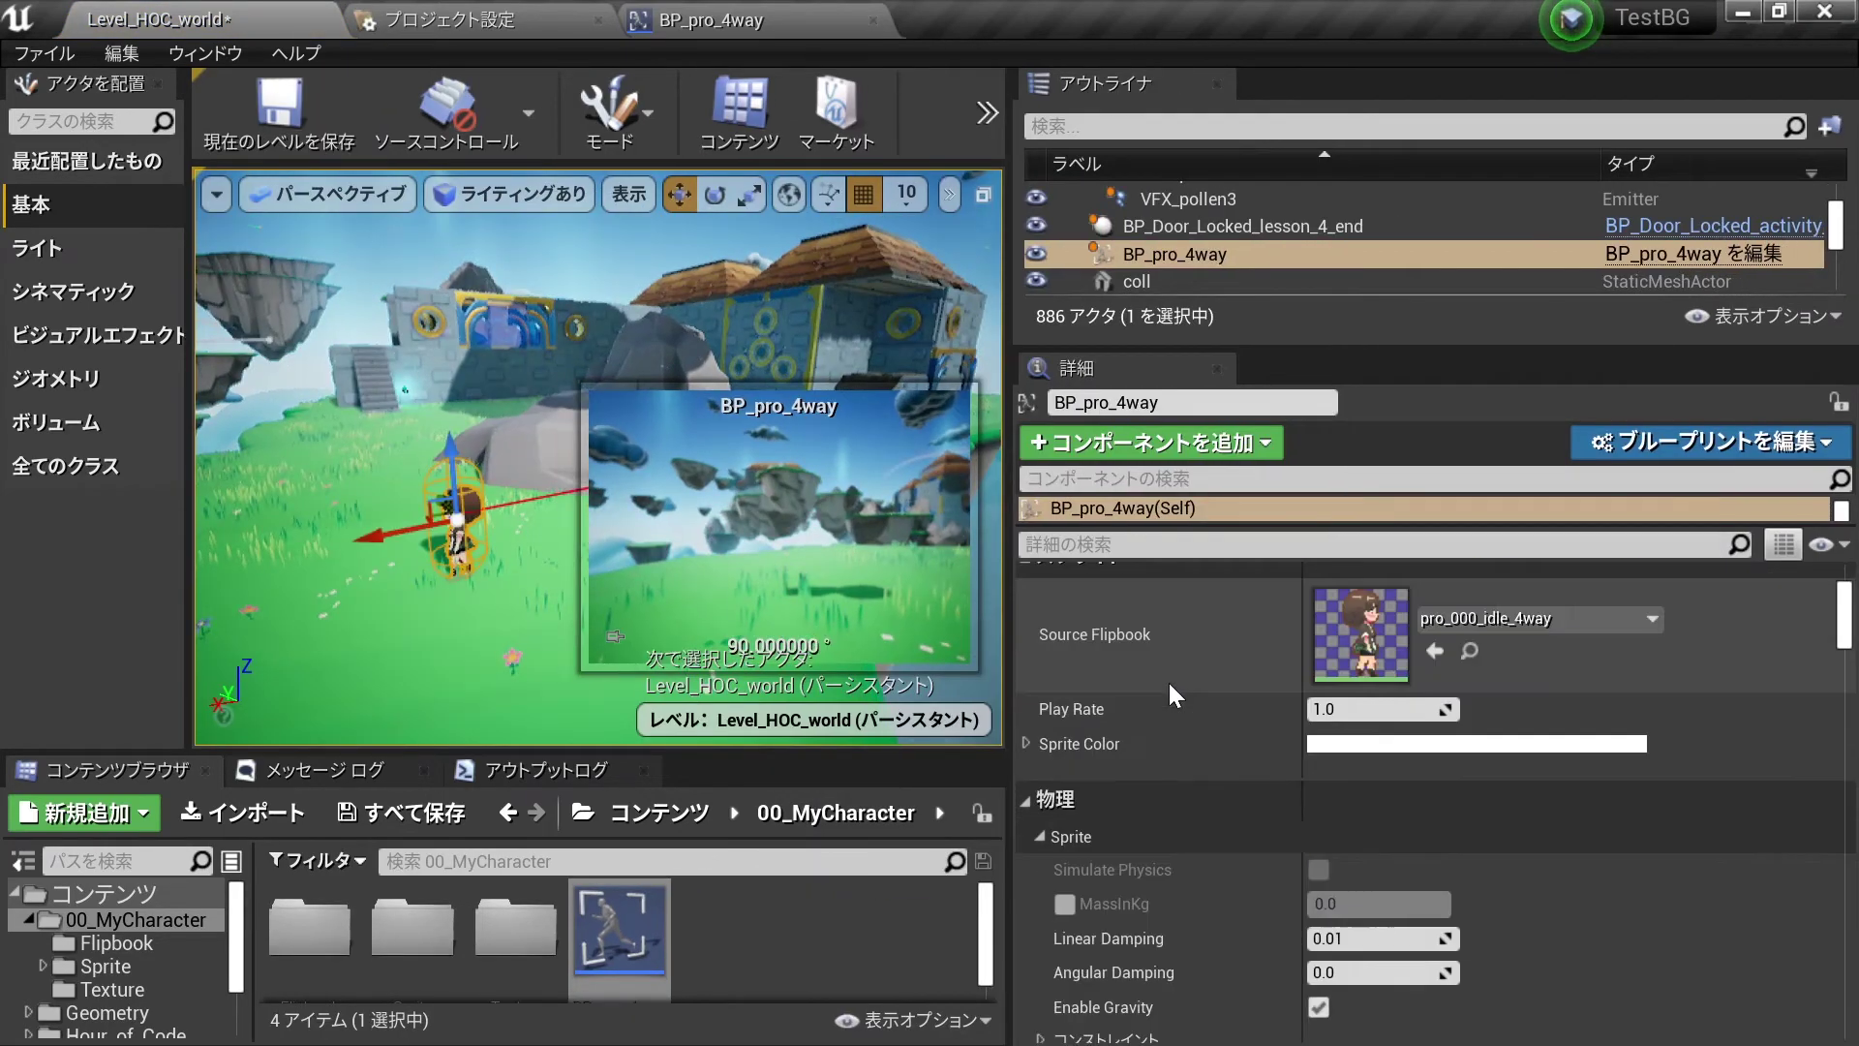
{"action": "scroll", "coordinate": [1170, 683], "scroll_direction": "down", "scroll_amount": 5}
{"action": "scroll", "coordinate": [1170, 682], "scroll_direction": "down", "scroll_amount": 5}
{"action": "scroll", "coordinate": [1338, 827], "scroll_direction": "up", "scroll_amount": 5}
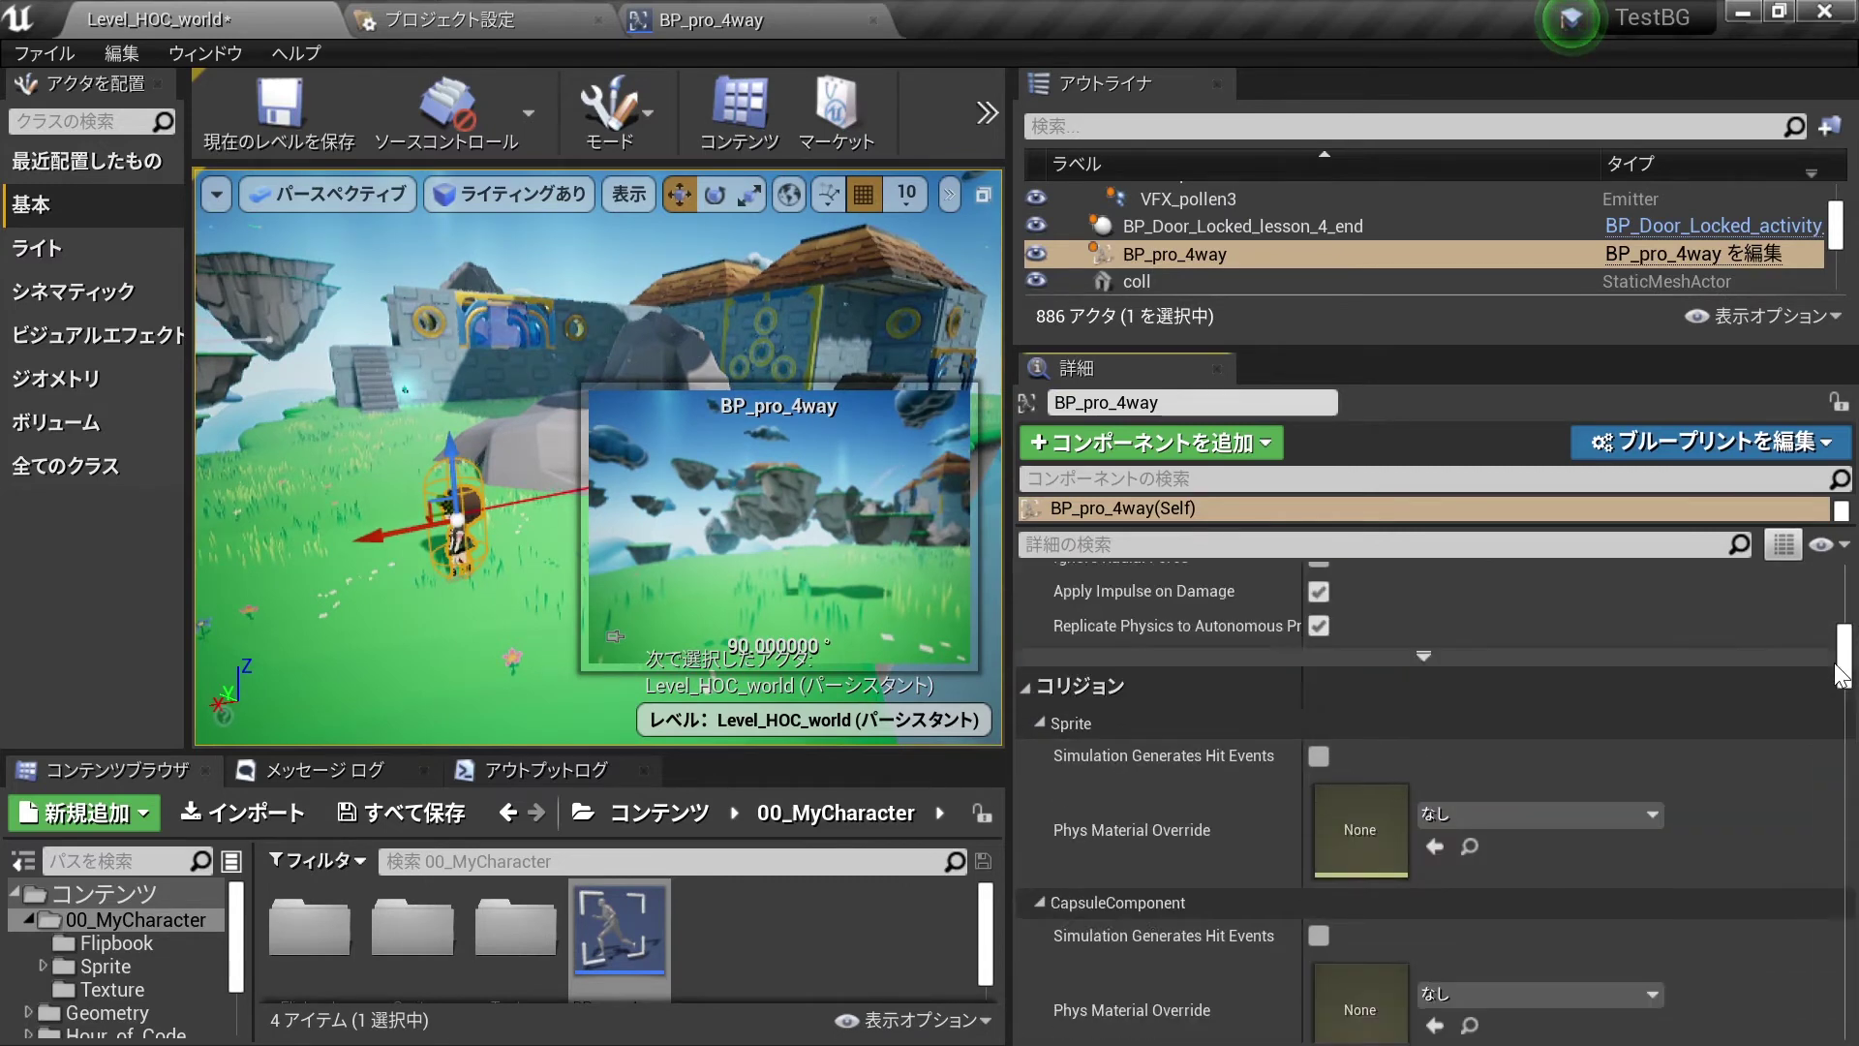
{"action": "scroll", "coordinate": [1337, 827], "scroll_direction": "up", "scroll_amount": 5}
{"action": "left_click", "coordinate": [1342, 805]}
{"action": "left_click", "coordinate": [1342, 845]}
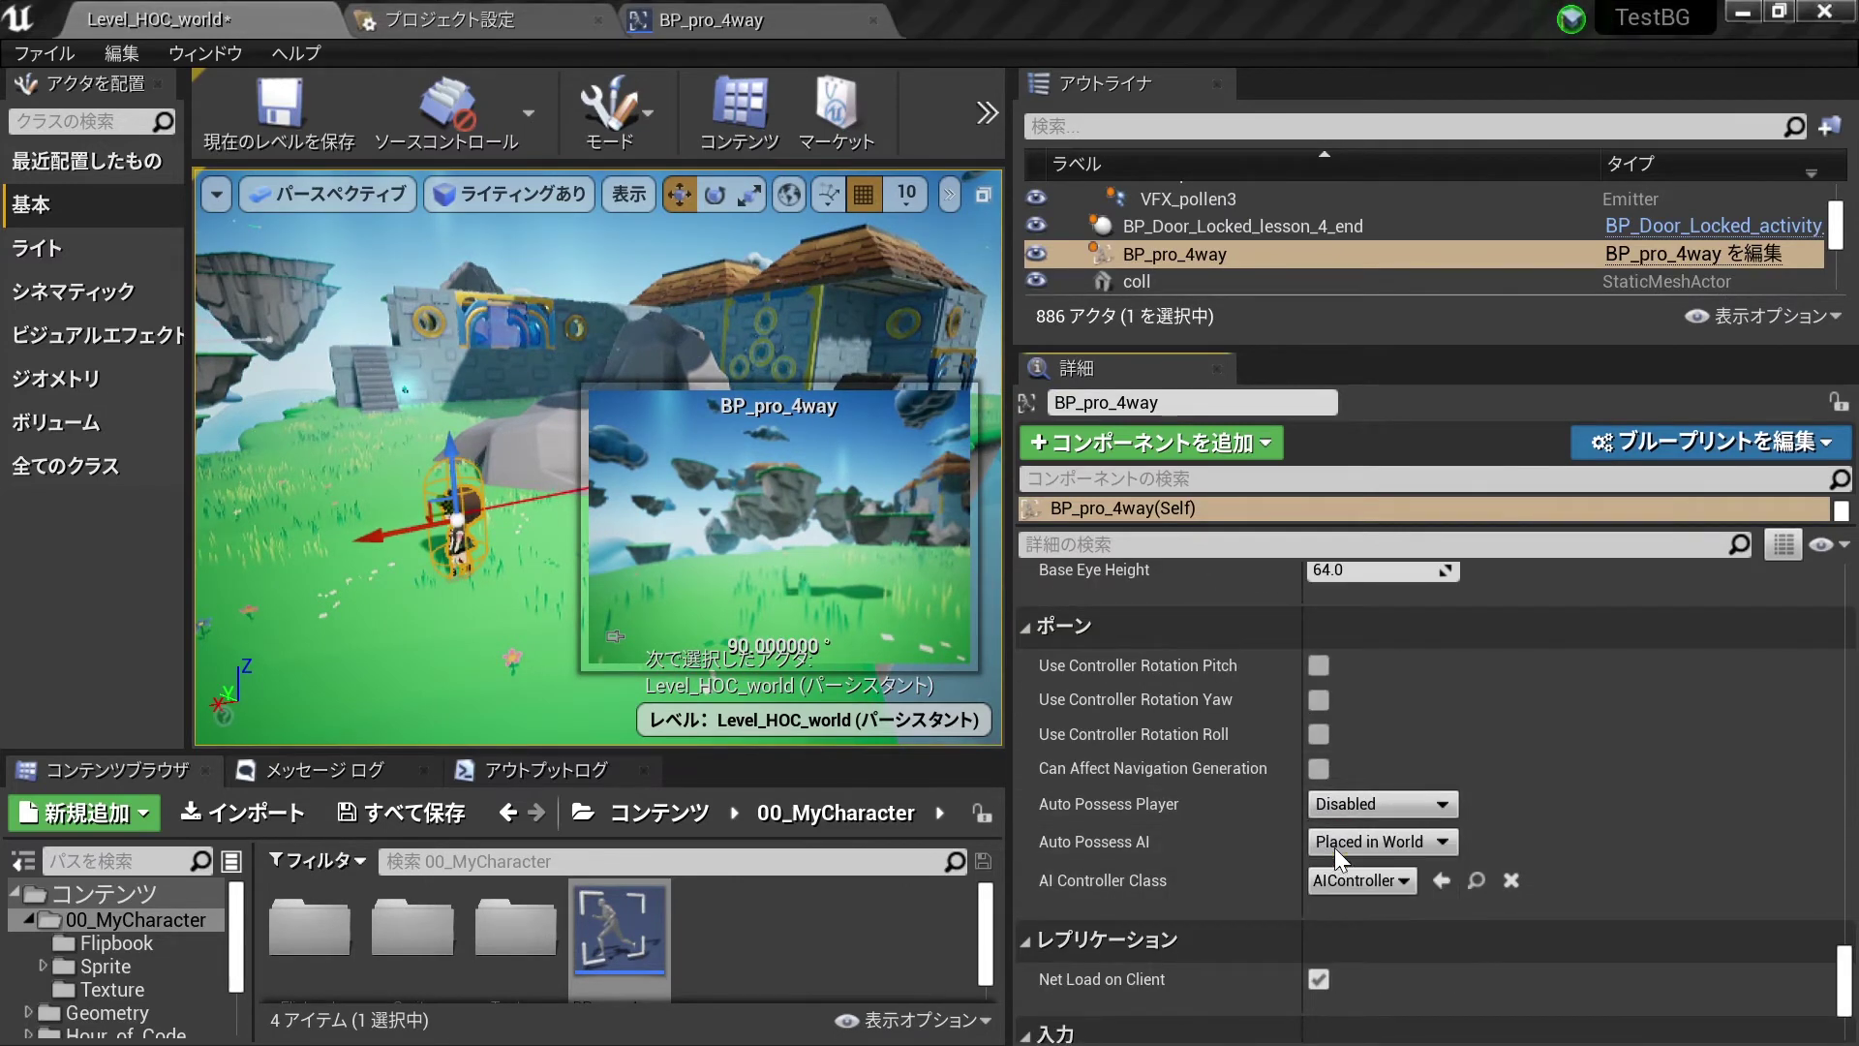
- Resize the side panels and enlarge the level view and asset browser
{"action": "left_click_drag", "start_coordinate": [1012, 595], "coordinate": [1429, 631]}
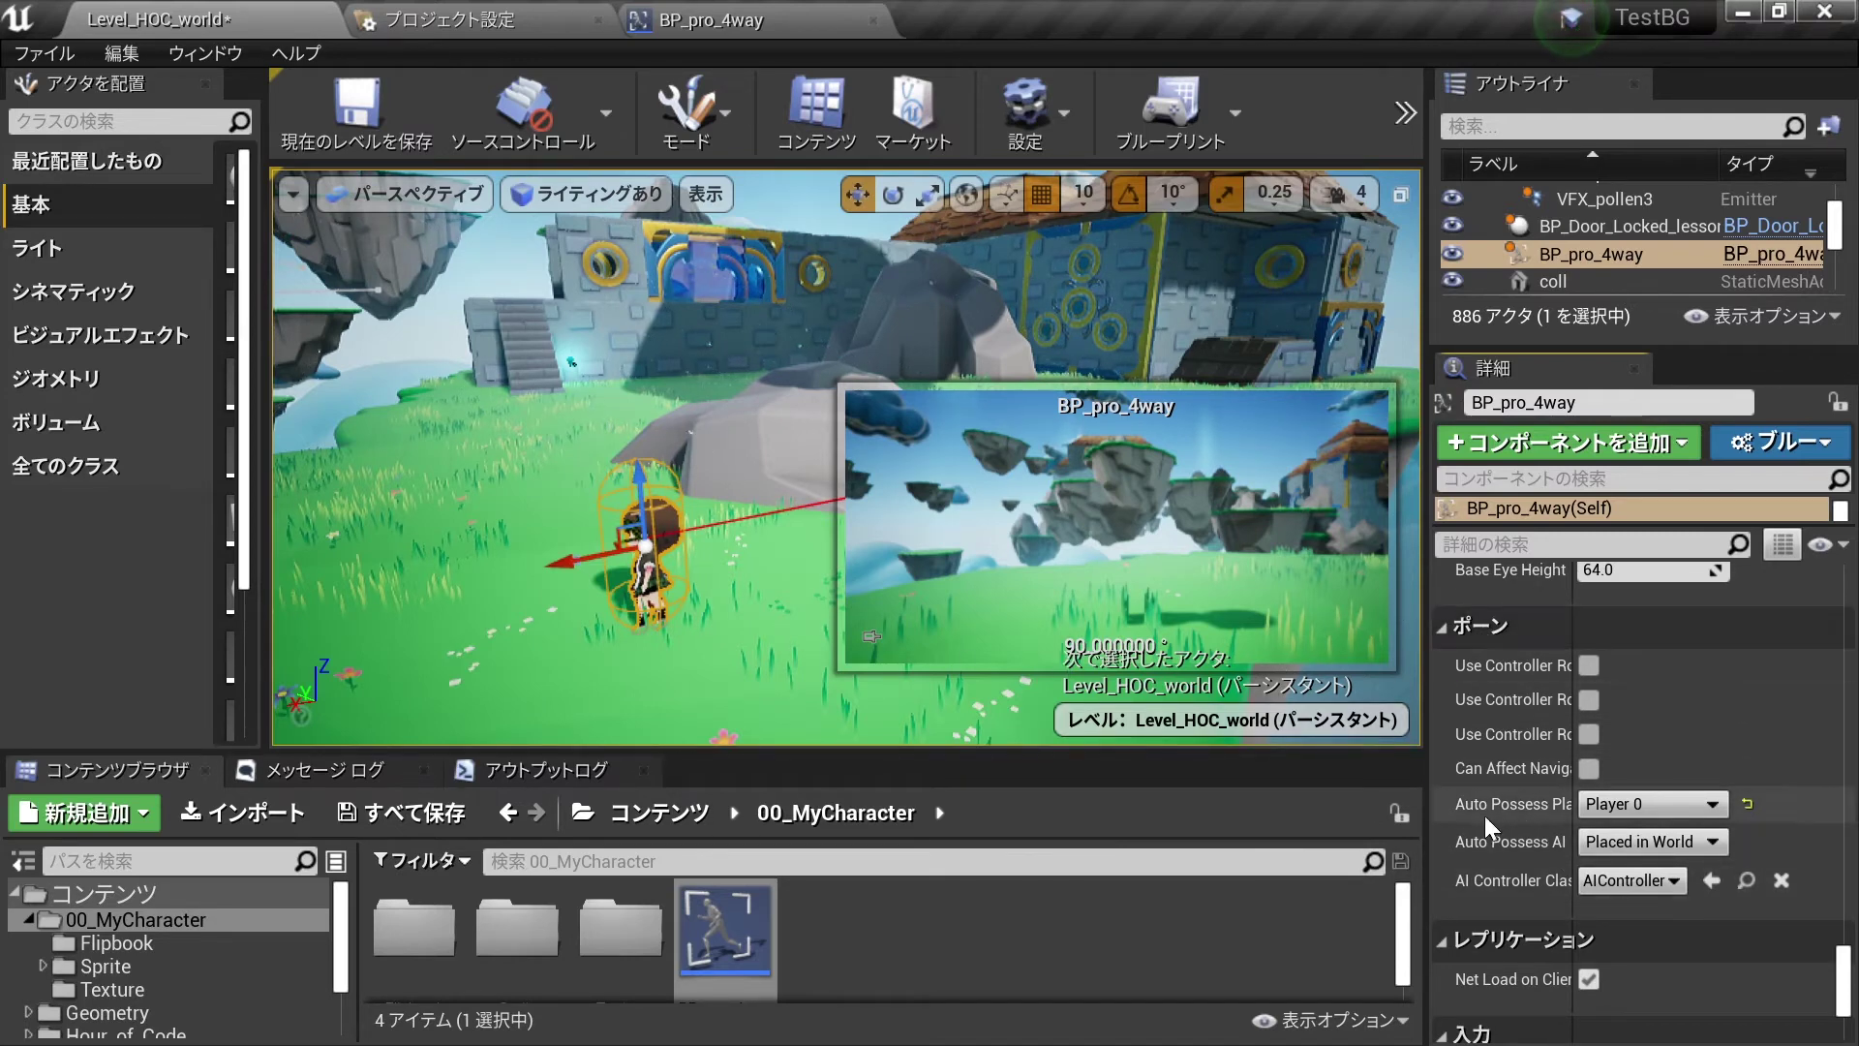
{"action": "mouse_move", "coordinate": [1426, 808]}
{"action": "left_mouse_down"}
{"action": "mouse_move", "coordinate": [1225, 807]}
{"action": "mouse_move", "coordinate": [1387, 699]}
{"action": "mouse_move", "coordinate": [1242, 698]}
{"action": "mouse_move", "coordinate": [1394, 698]}
{"action": "left_mouse_up"}
{"action": "left_click_drag", "start_coordinate": [633, 756], "coordinate": [633, 571]}
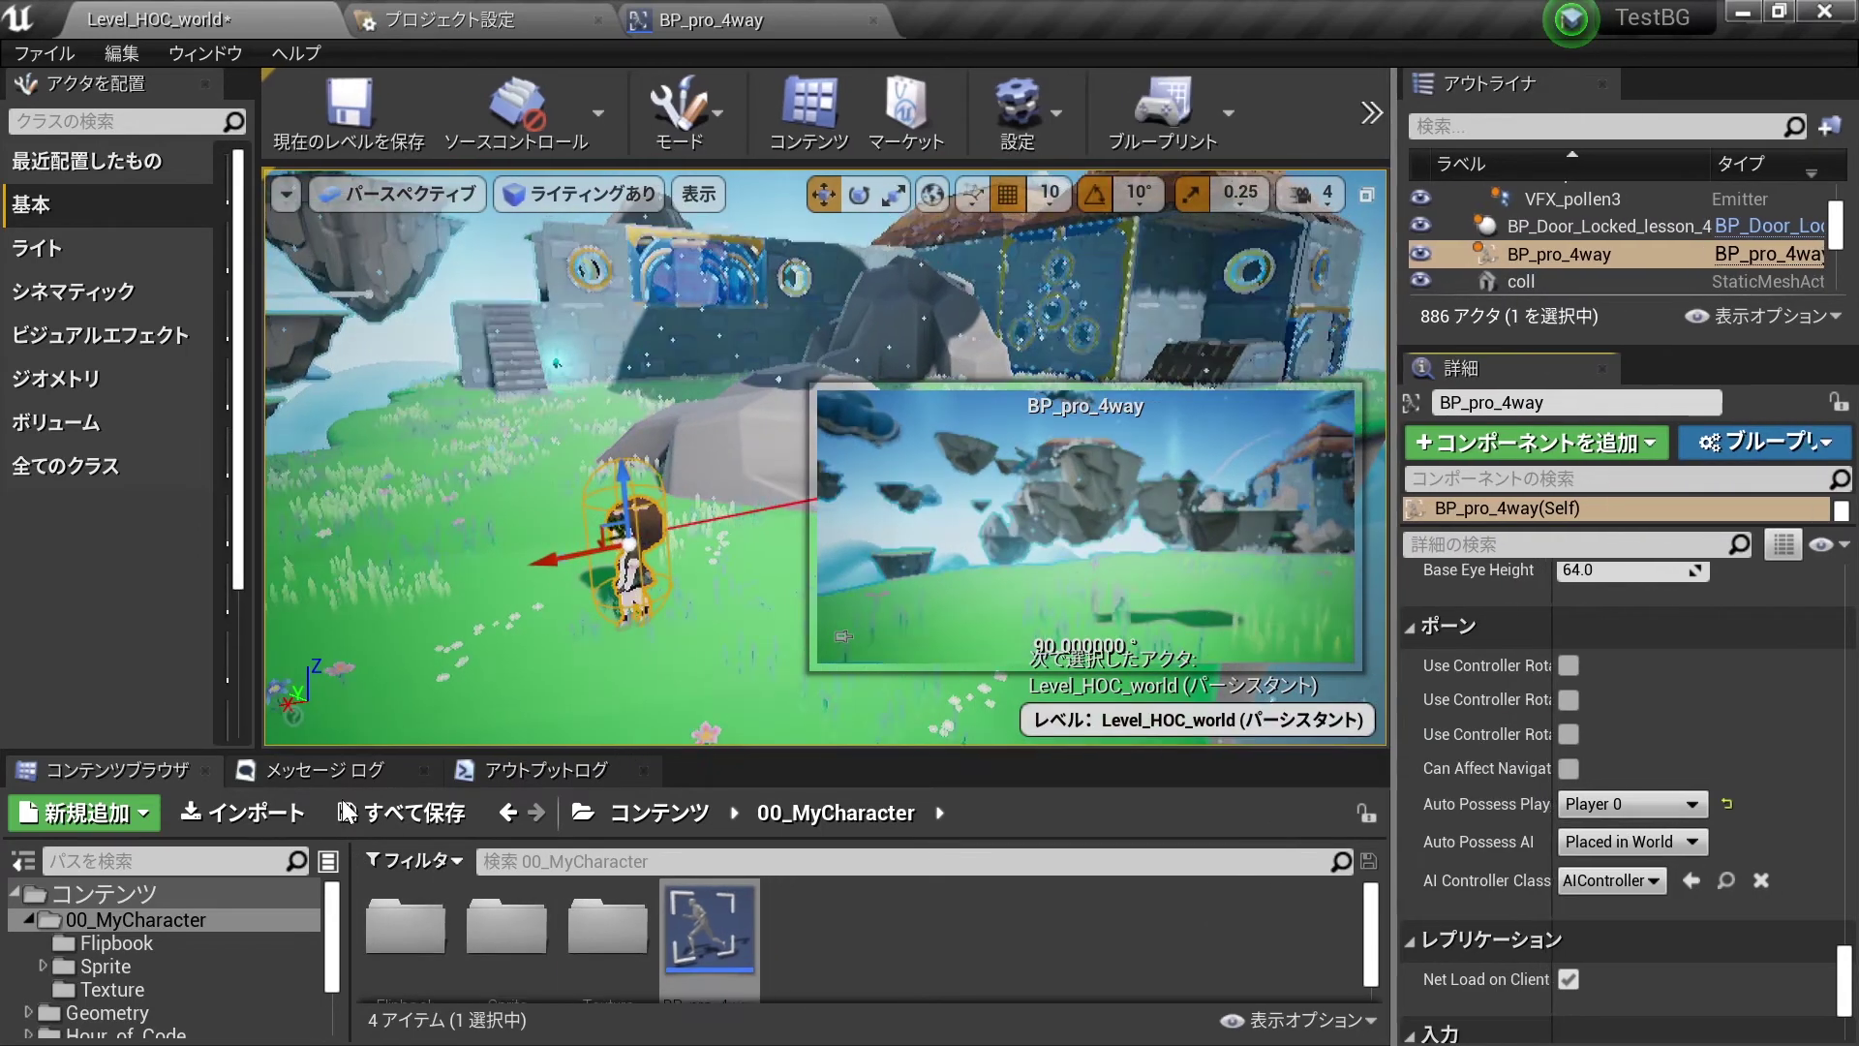
- Drag EpicCharacter from ThirdPersonBP > Blueprints into the level next to BP_pro_4way
{"action": "left_click", "coordinate": [29, 925]}
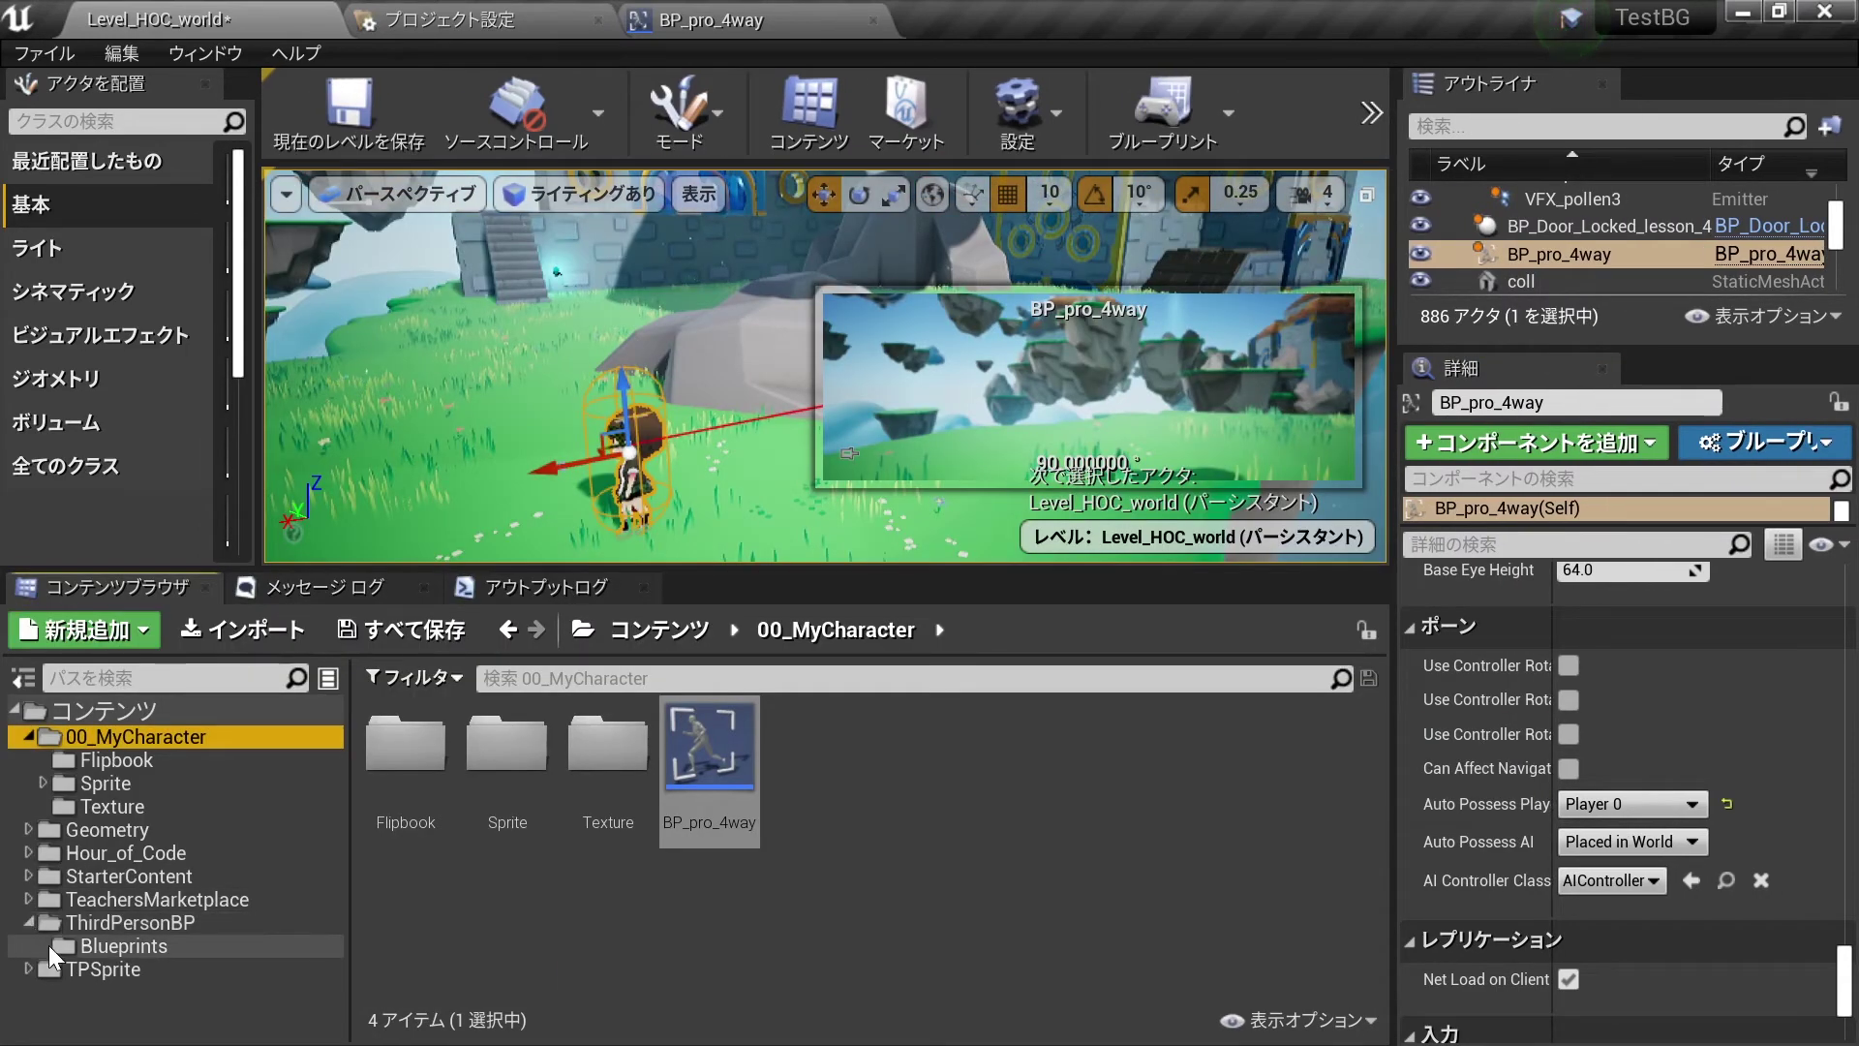
{"action": "left_click", "coordinate": [107, 945]}
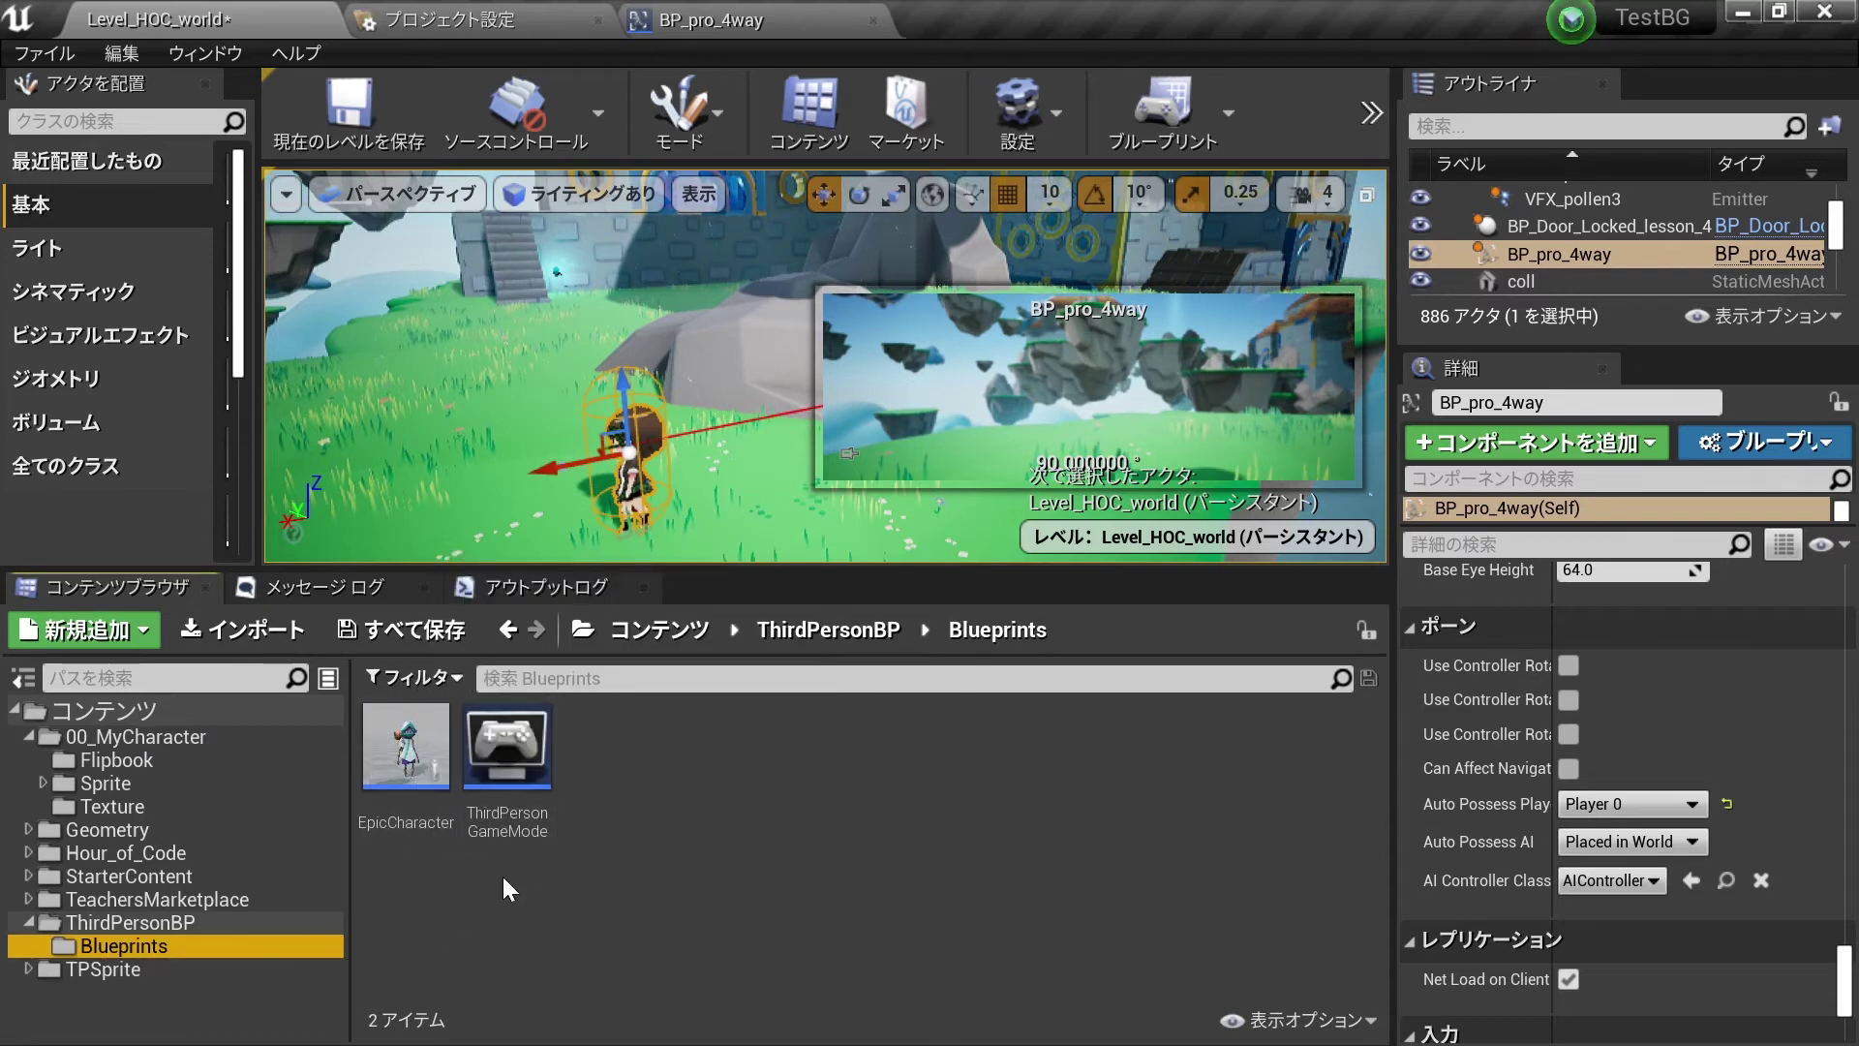
{"action": "mouse_move", "coordinate": [378, 747]}
{"action": "left_mouse_down"}
{"action": "mouse_move", "coordinate": [398, 352]}
{"action": "mouse_move", "coordinate": [588, 365]}
{"action": "left_mouse_up"}
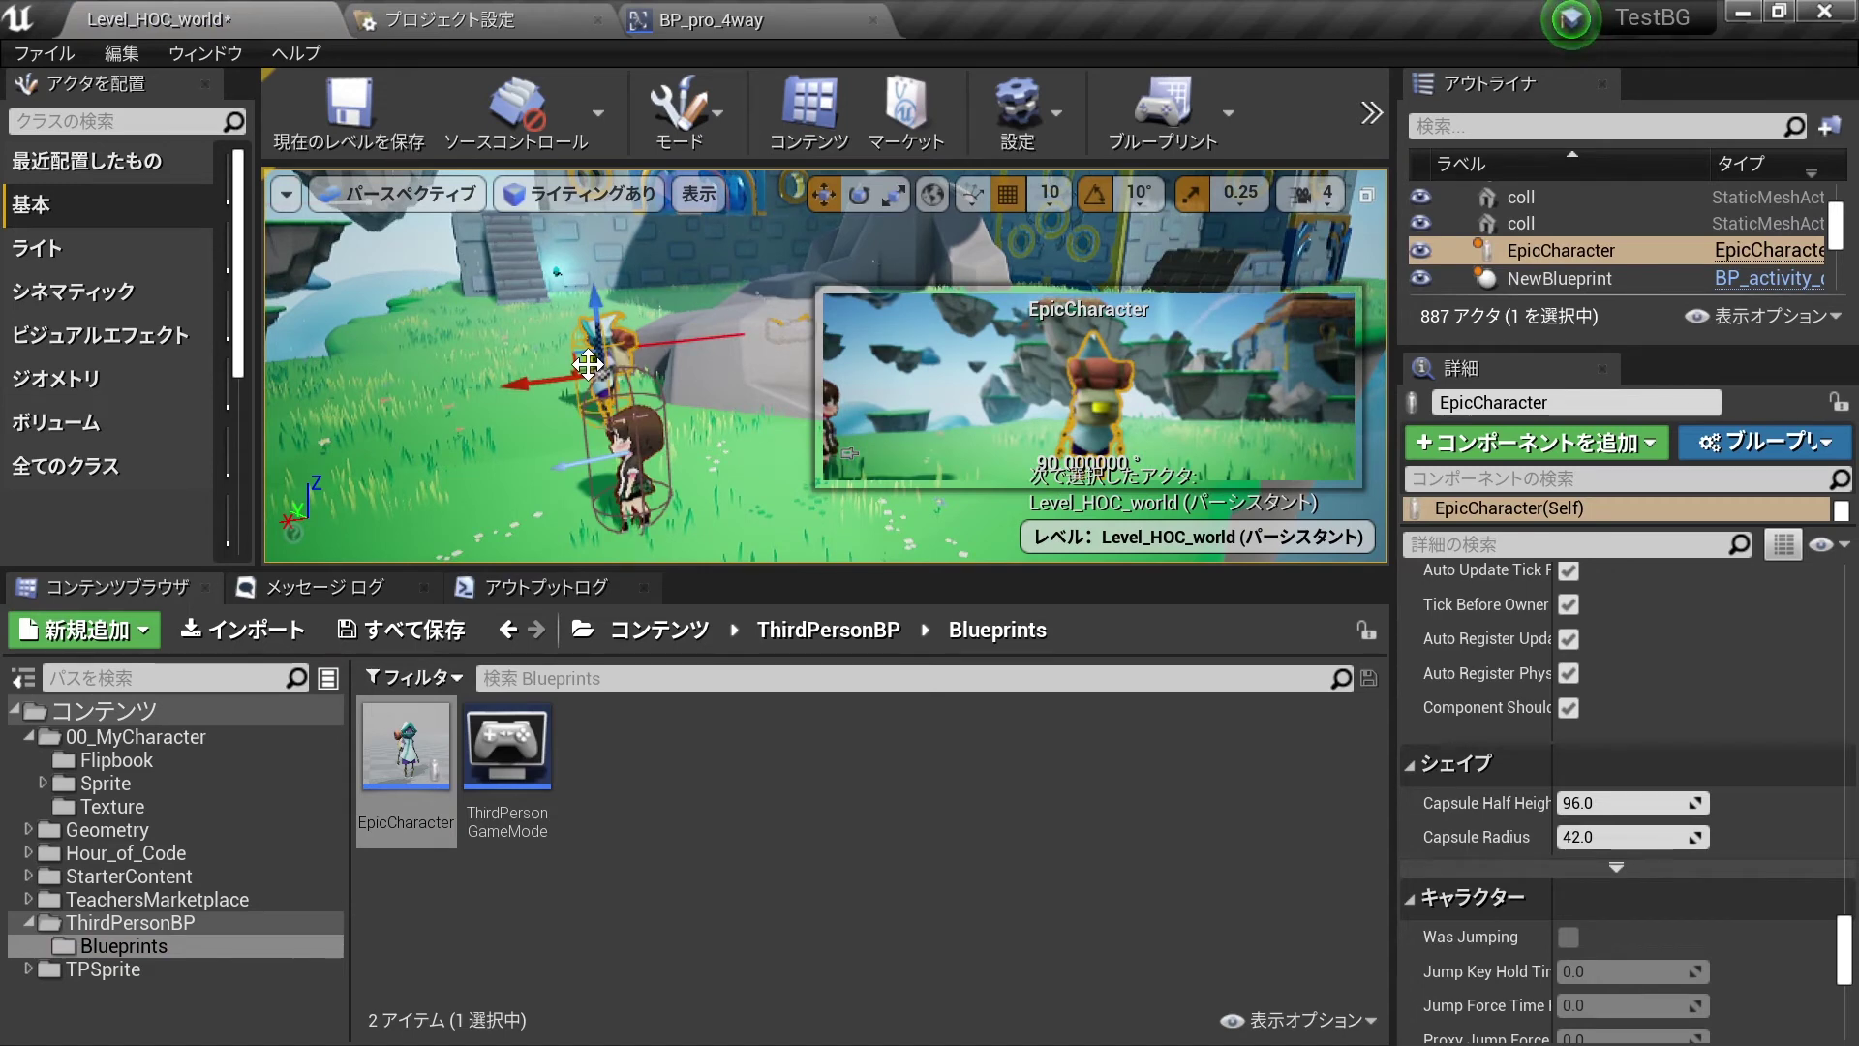
{"action": "mouse_move", "coordinate": [1395, 128]}
{"action": "left_mouse_down"}
{"action": "mouse_move", "coordinate": [1681, 128]}
{"action": "mouse_move", "coordinate": [308, 251]}
{"action": "left_mouse_up"}
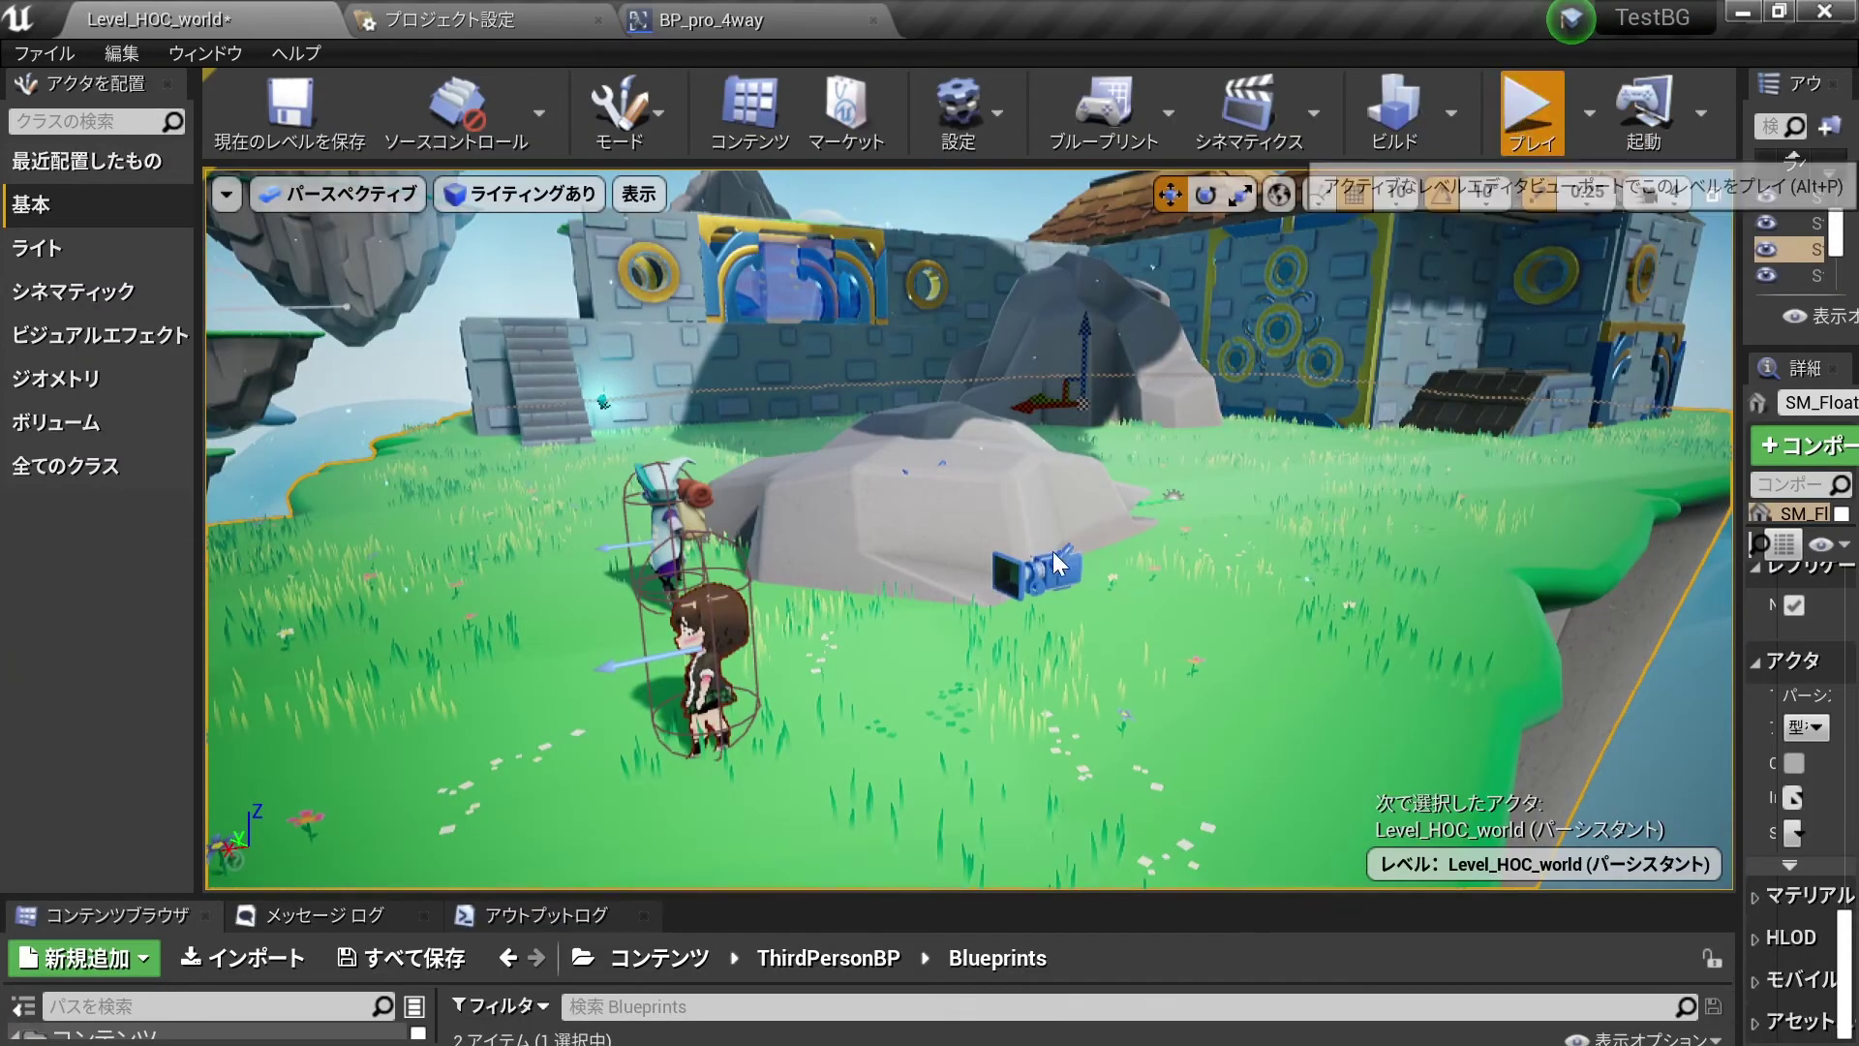
{"action": "key", "text": "alt+p"}
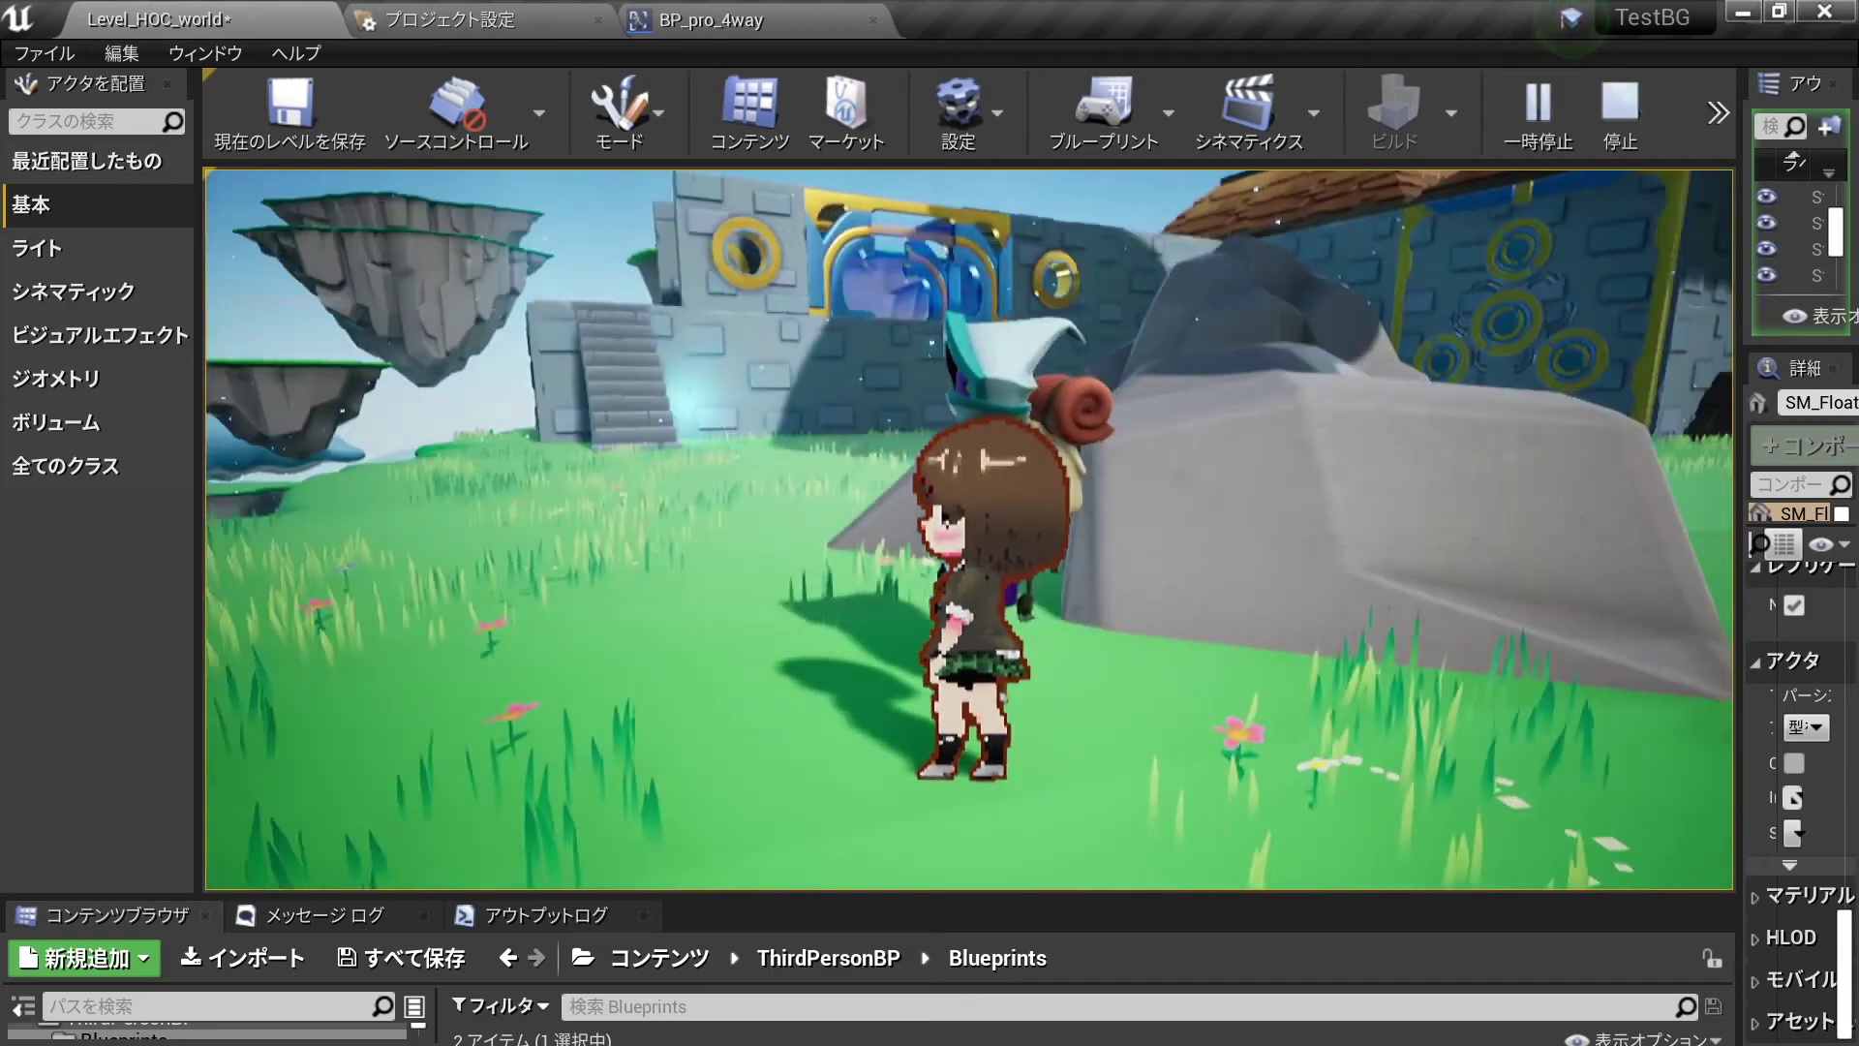
{"action": "key", "text": "Escape"}
- Turn the EpicCharacter on its yaw axis to face a new direction, then play with Alt+P
{"action": "left_click", "coordinate": [908, 484]}
{"action": "key", "text": "e"}
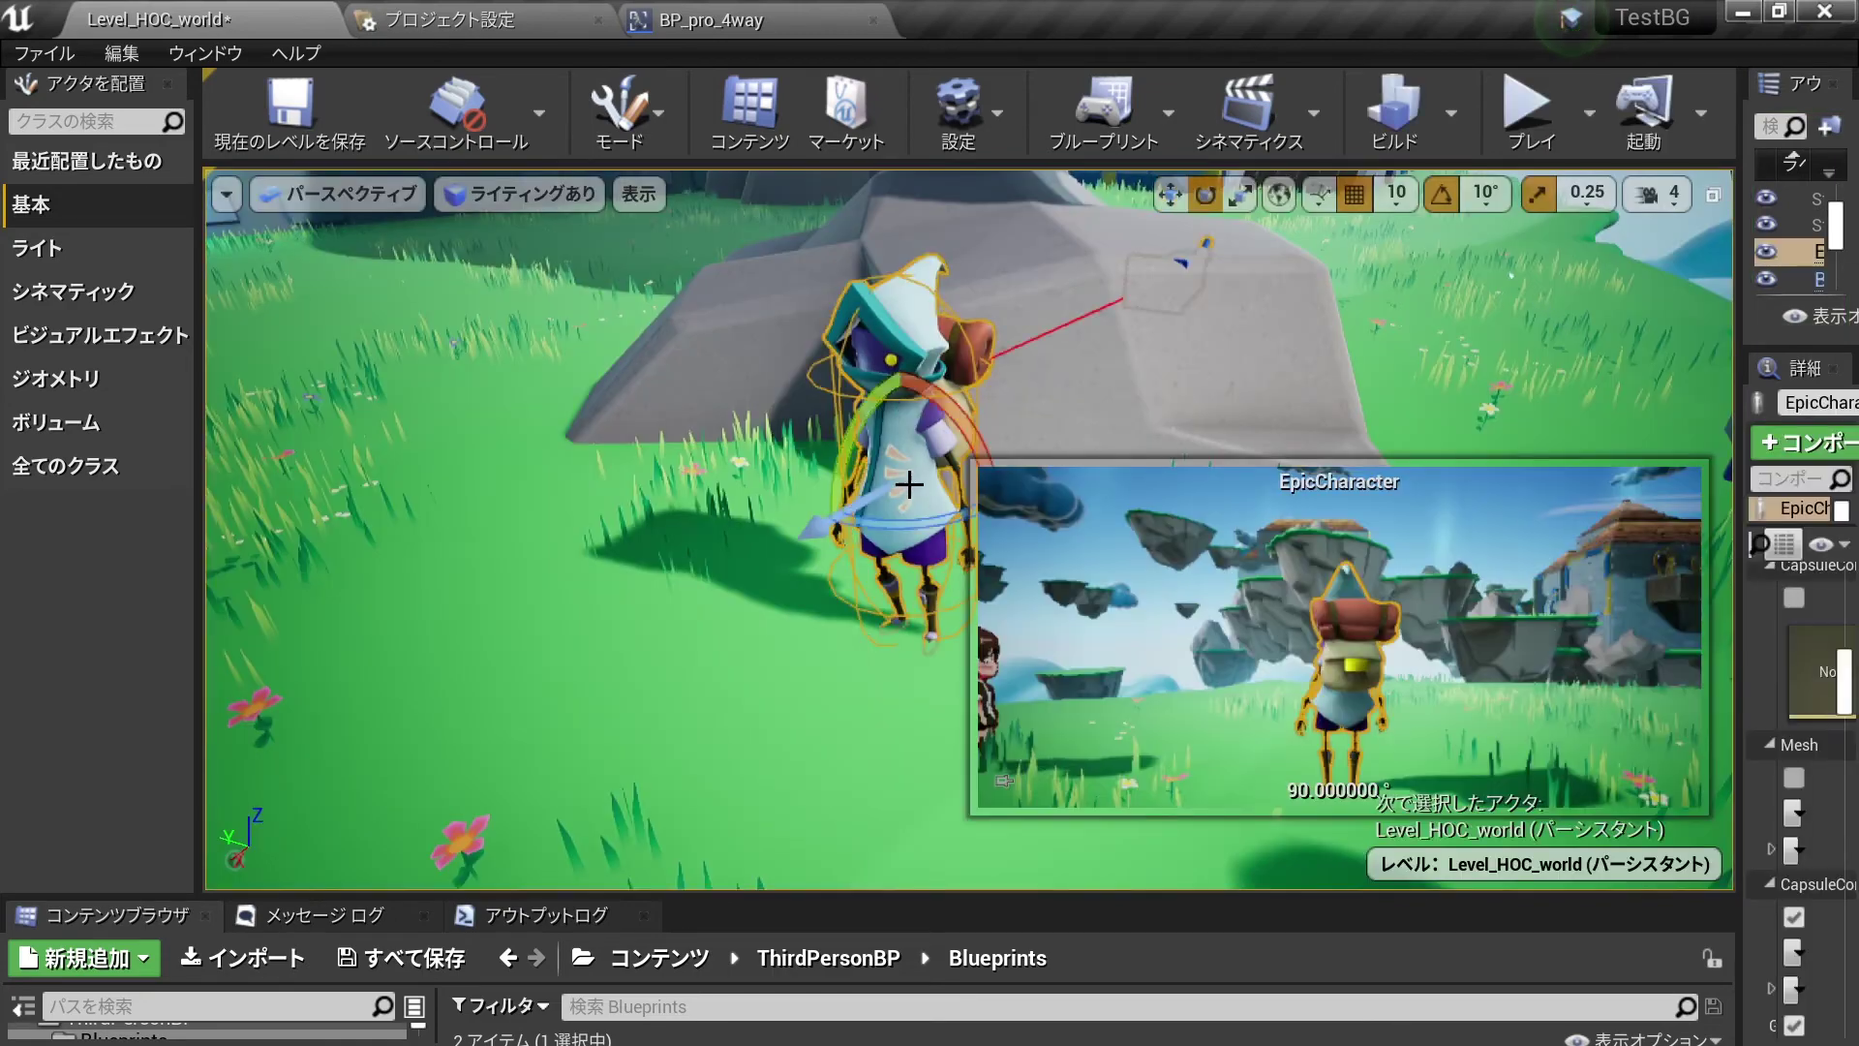
{"action": "left_click_drag", "start_coordinate": [896, 521], "coordinate": [832, 522]}
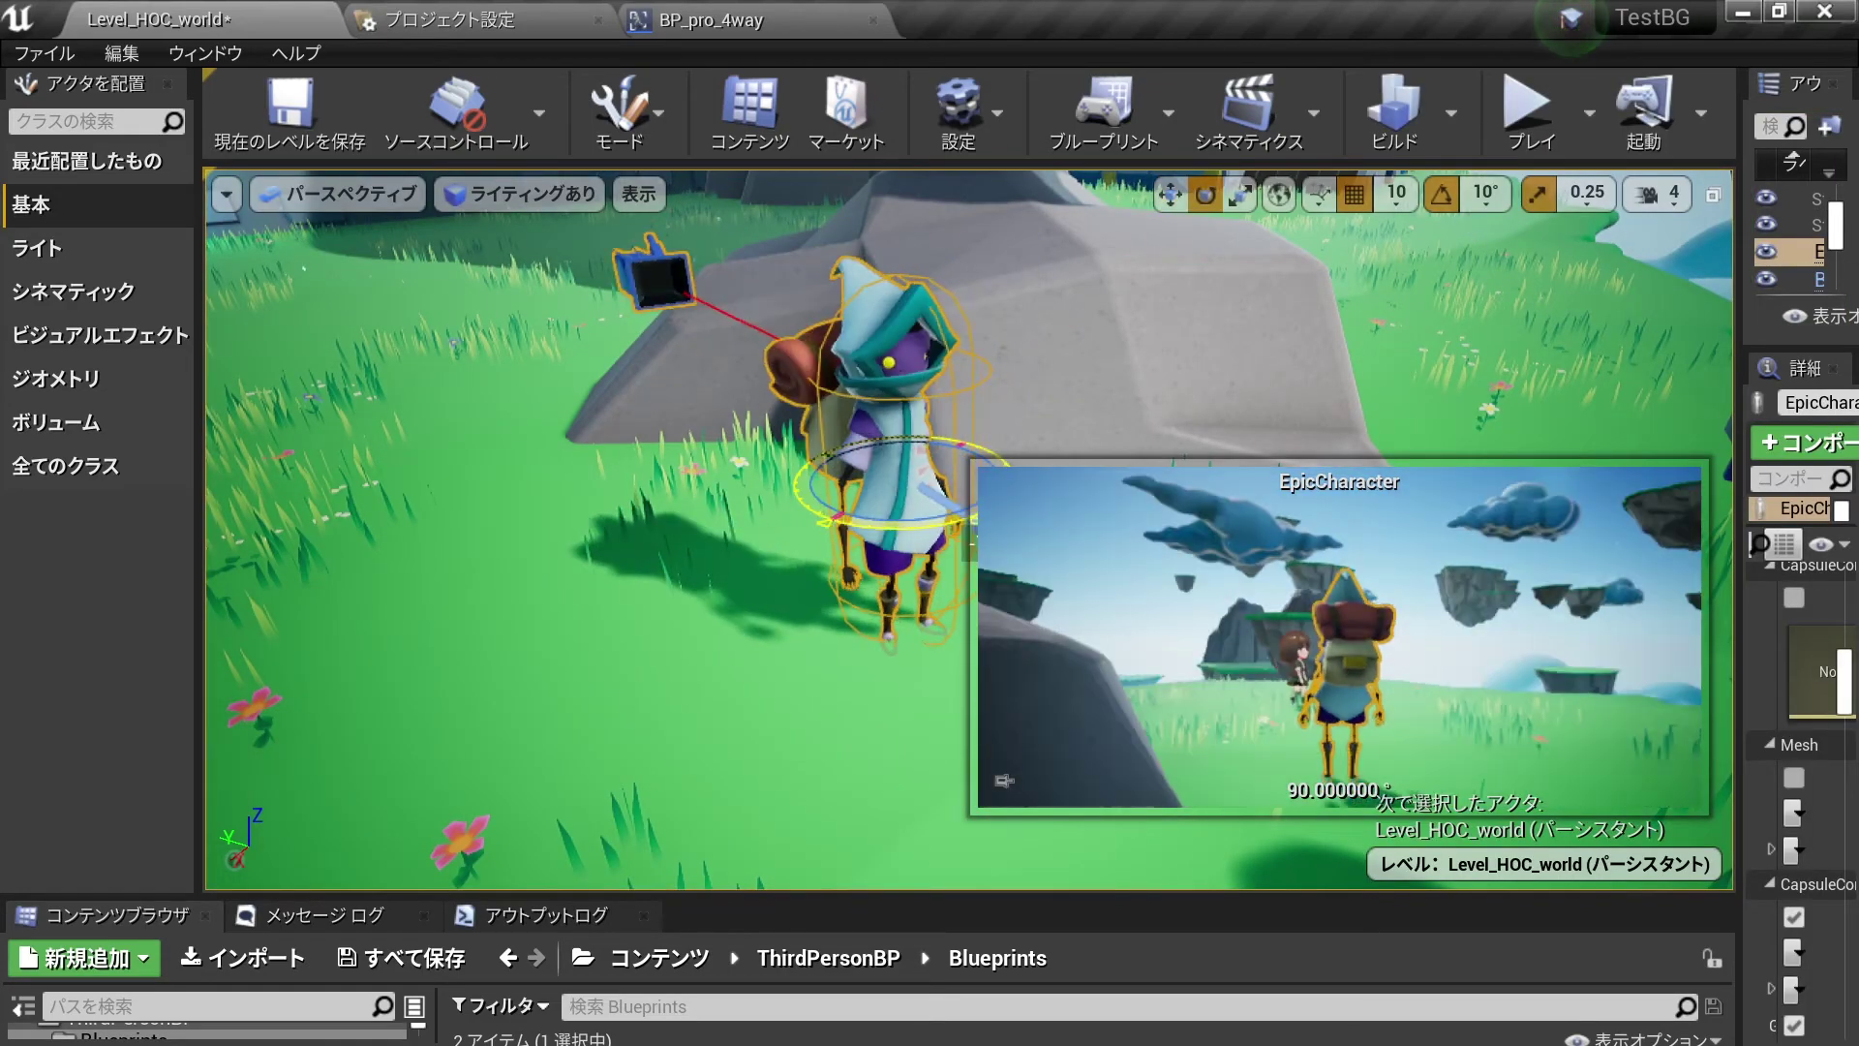
{"action": "key", "text": "alt+p"}
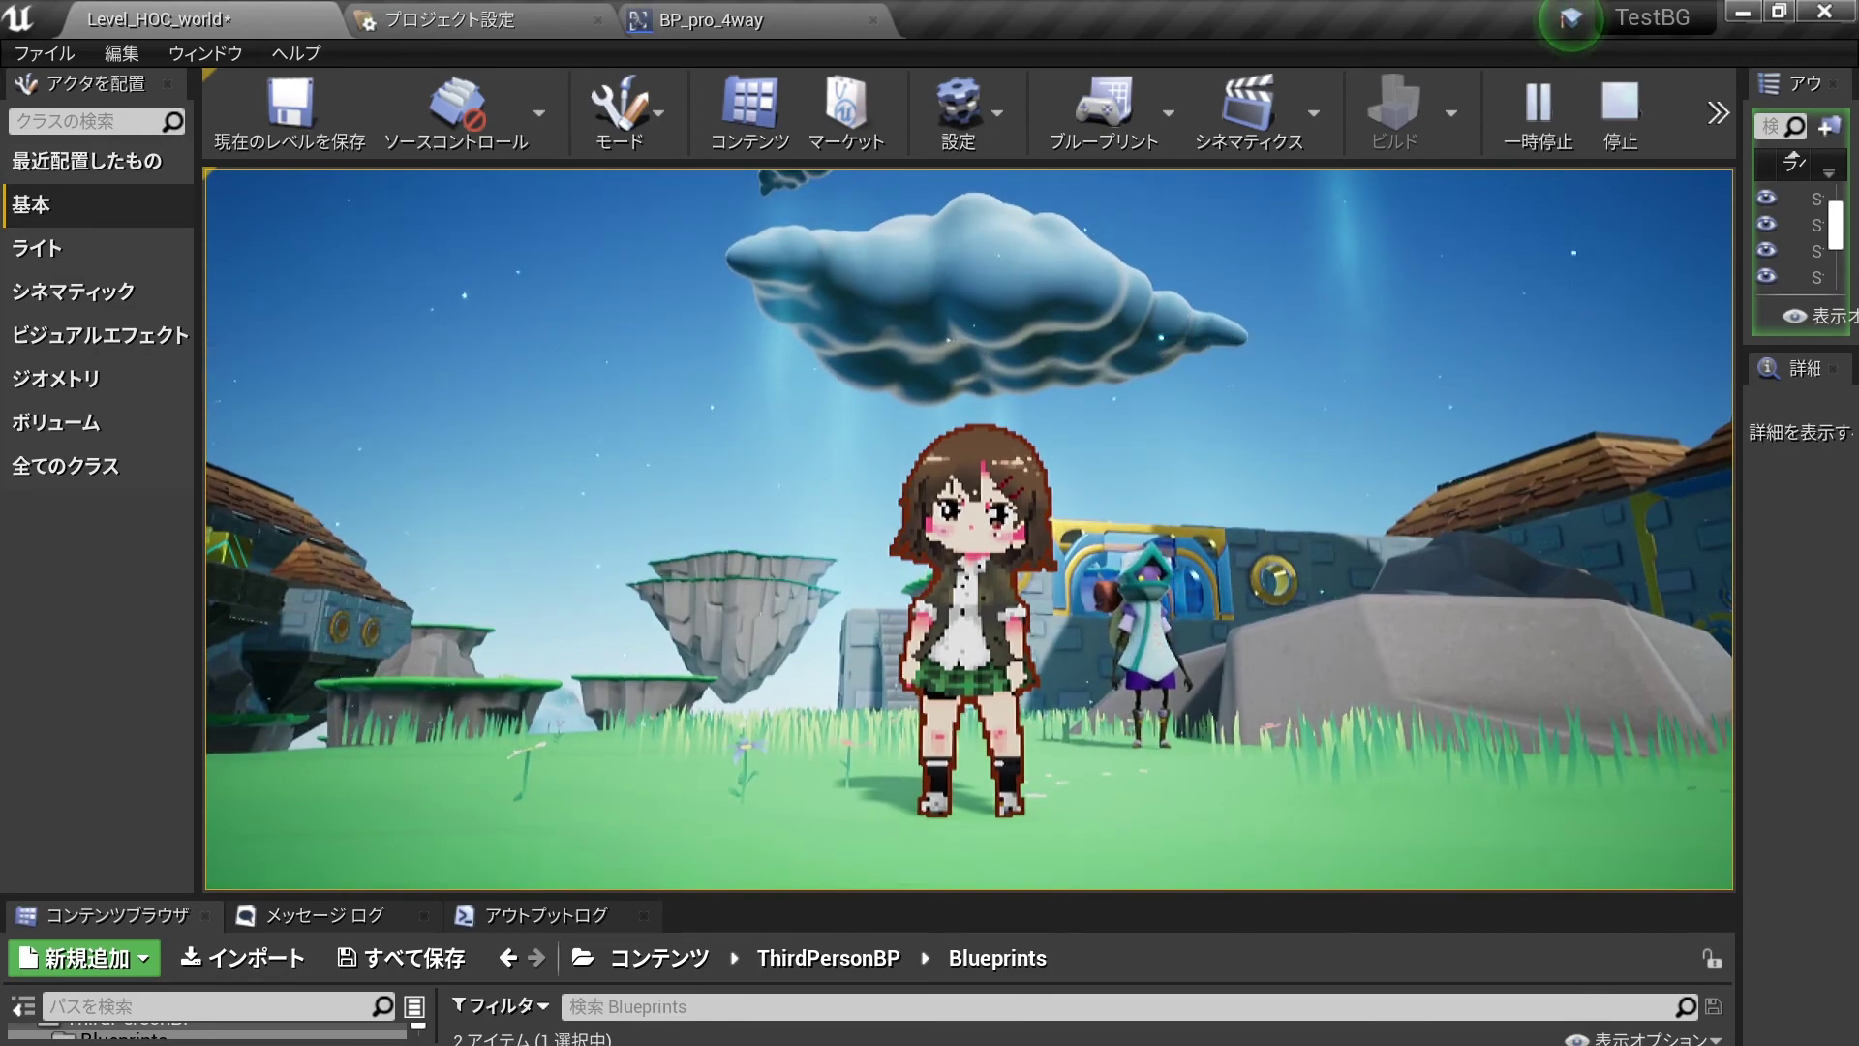
- Walk the sprite character onto the grey rock, then run across the grass past it
{"action": "key", "text": "w"}
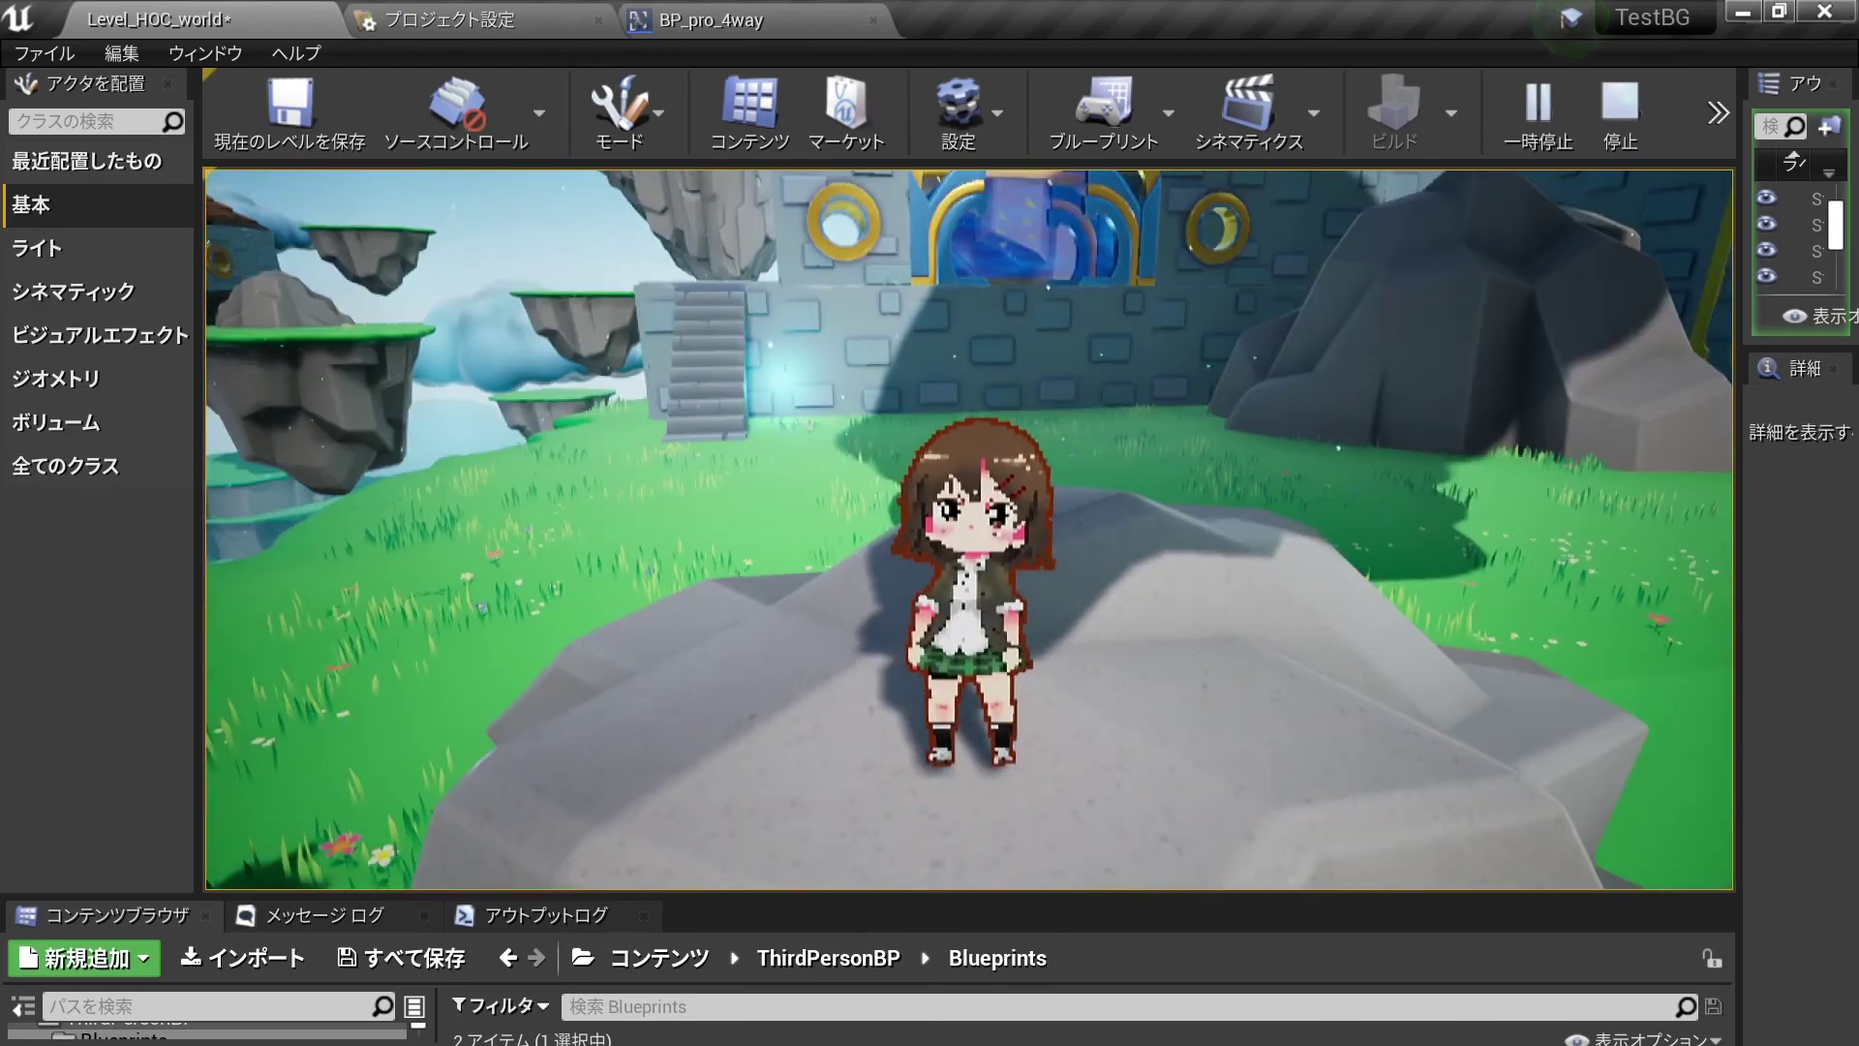
{"action": "key", "text": "w"}
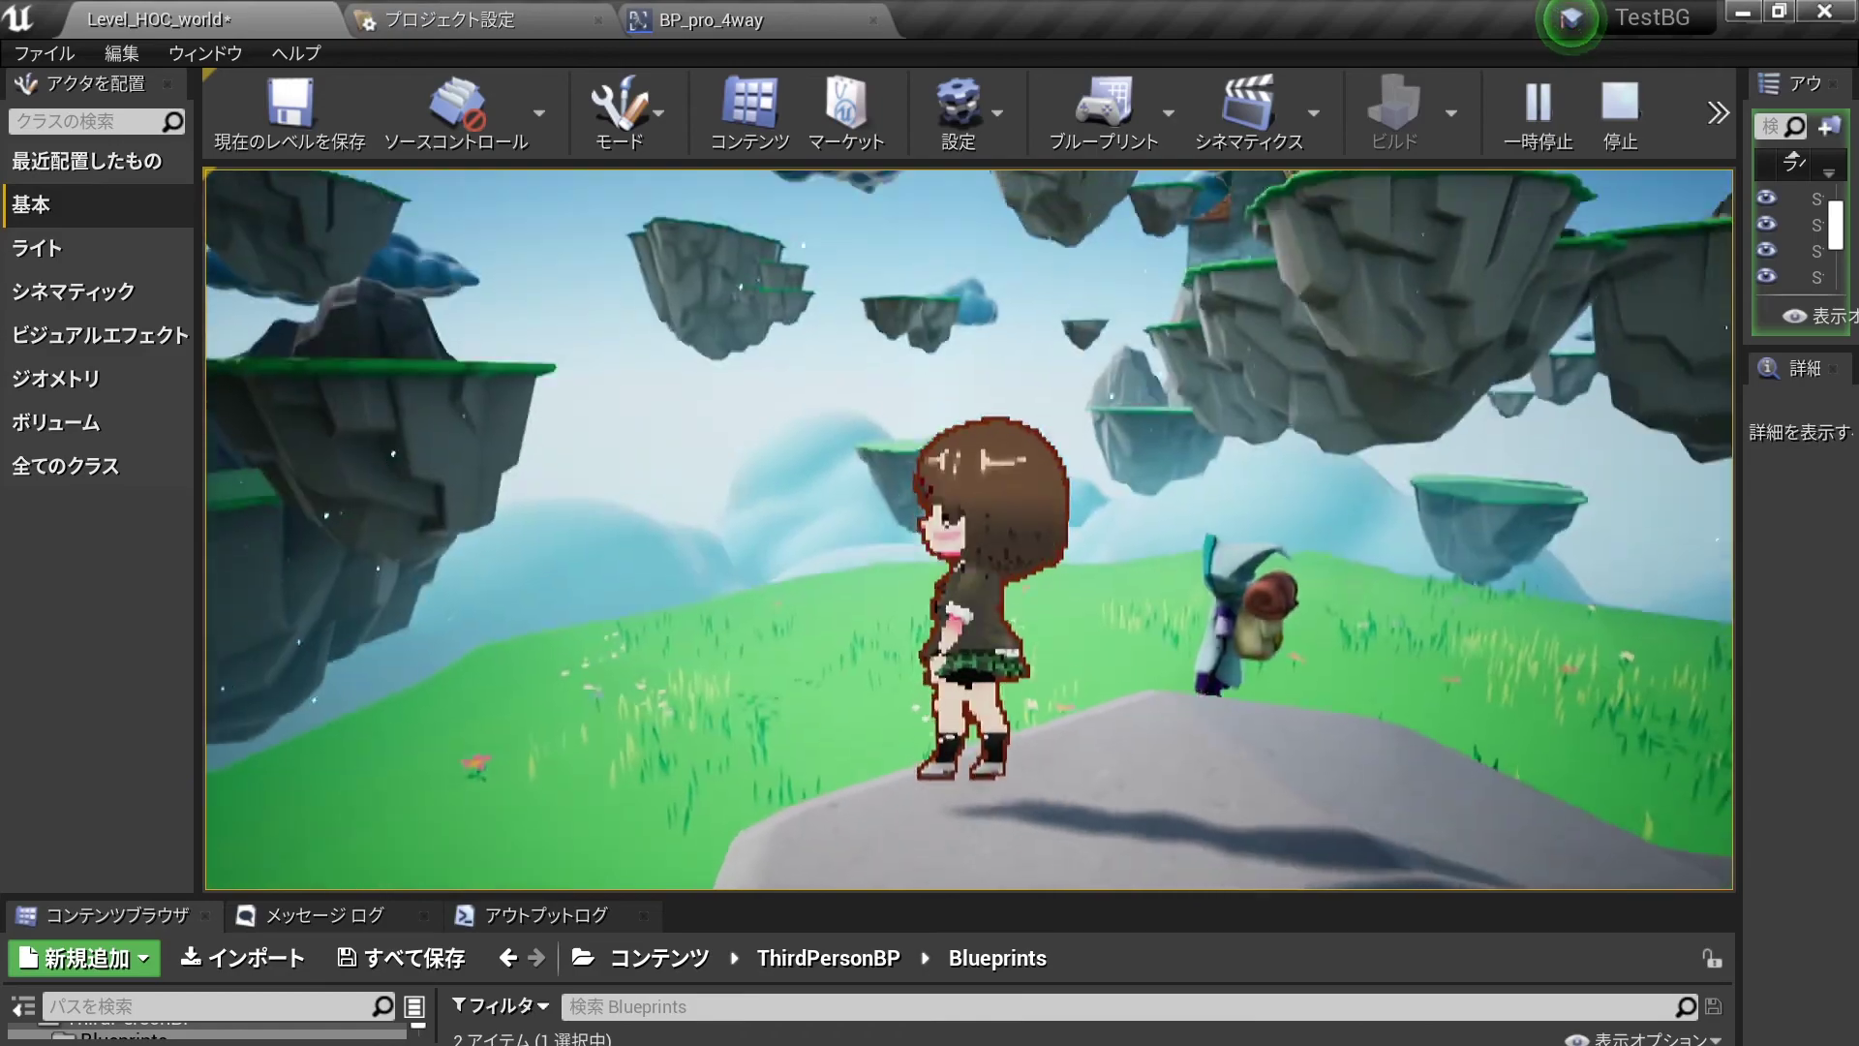
{"action": "key", "text": "w"}
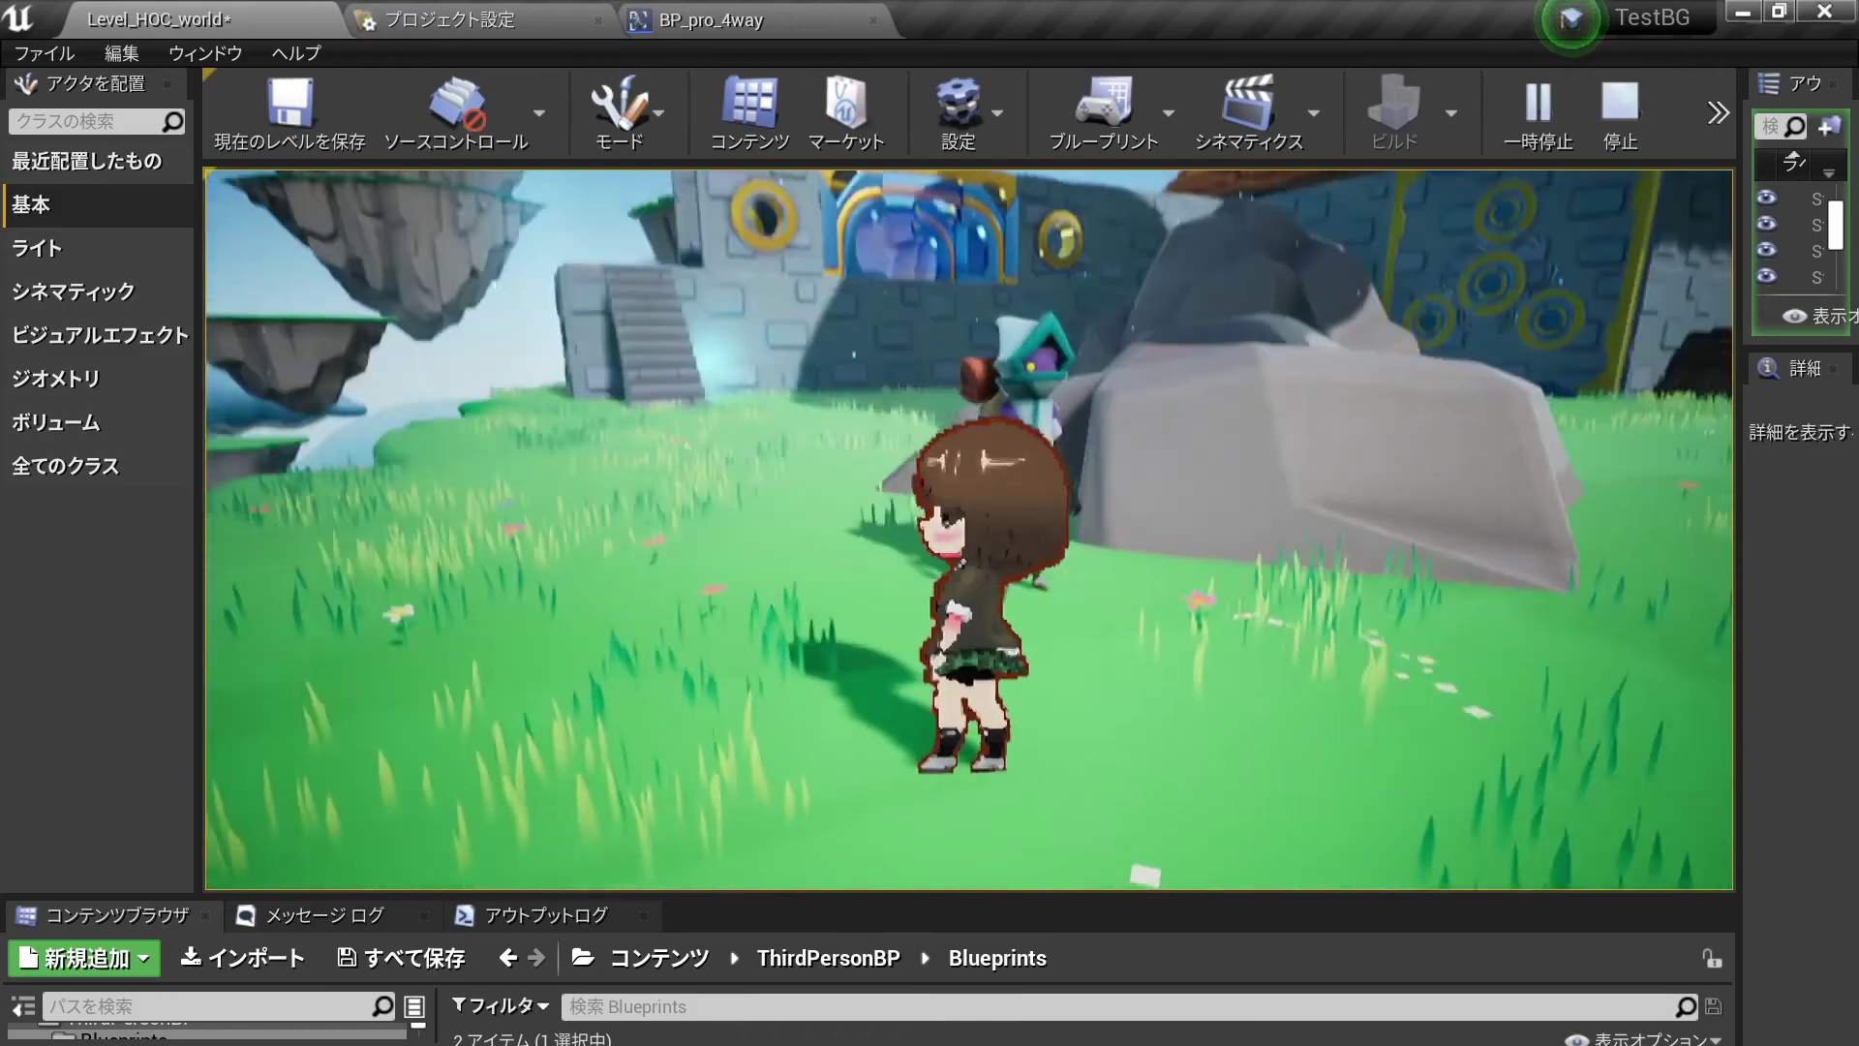
{"action": "key", "text": "w"}
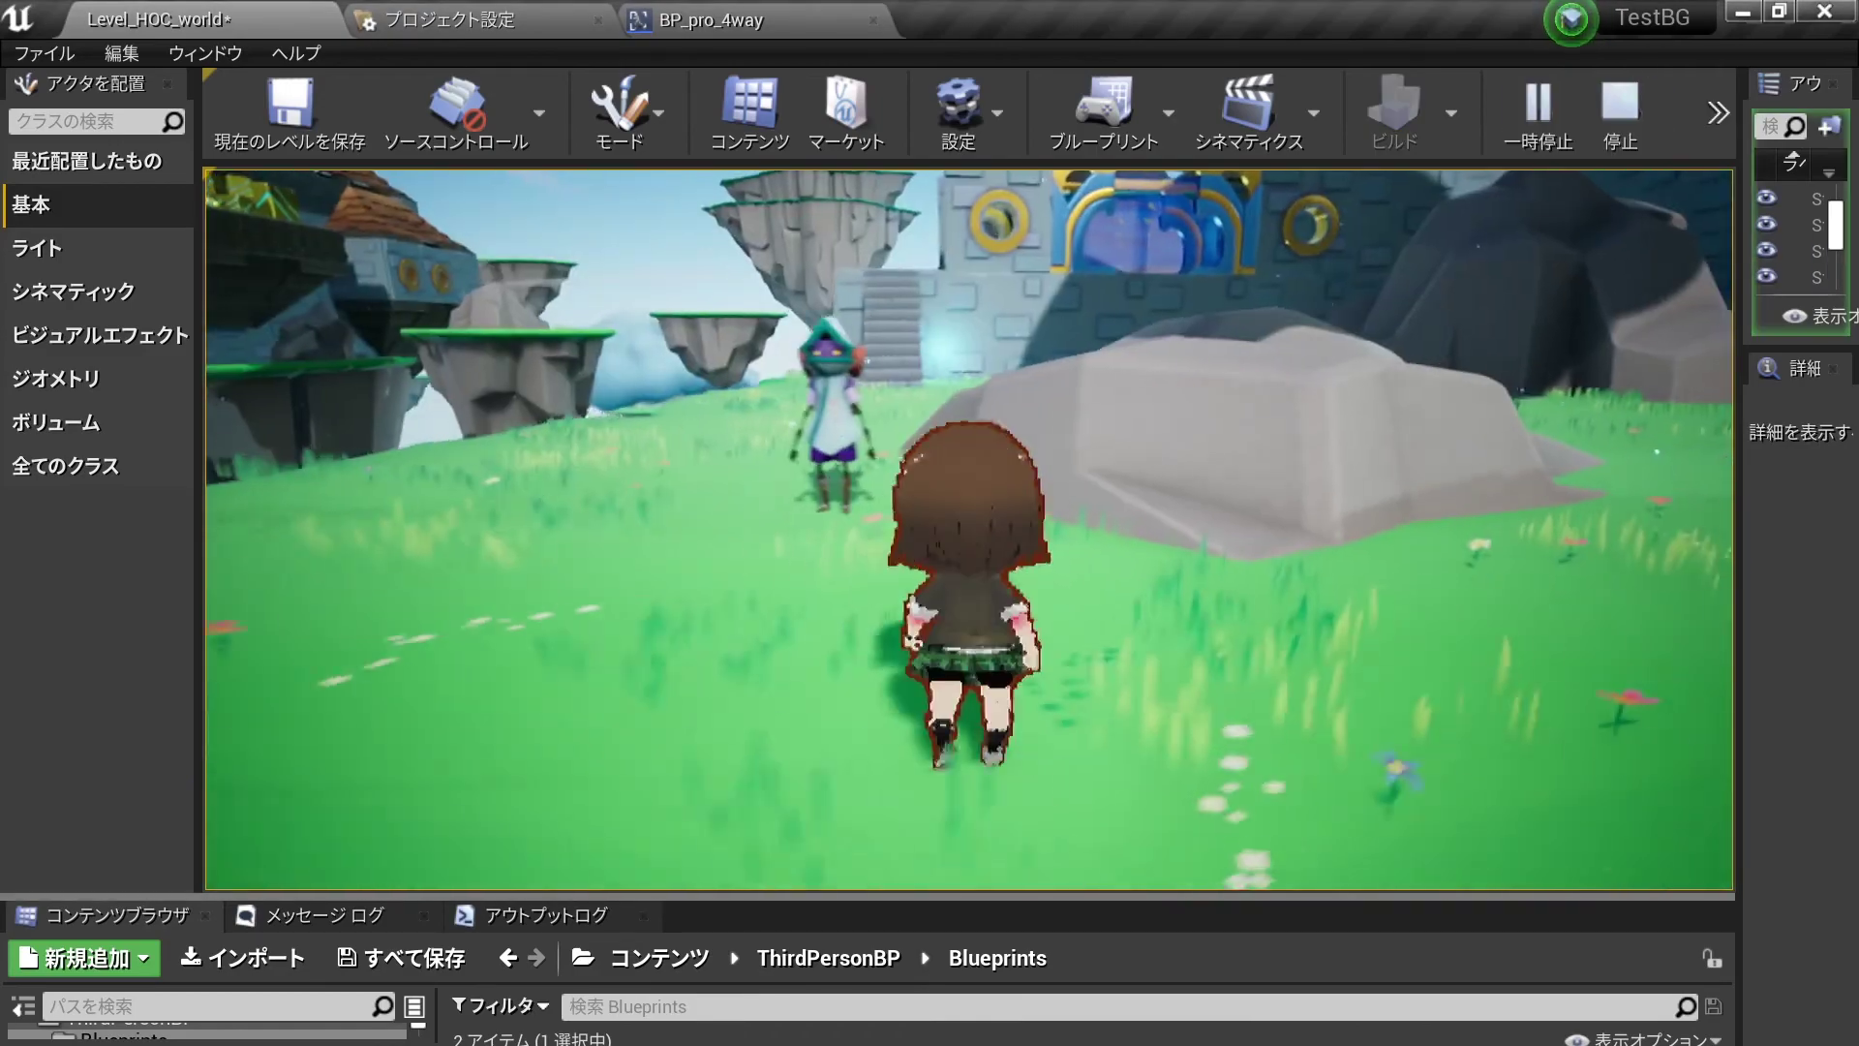
{"action": "key", "text": "w"}
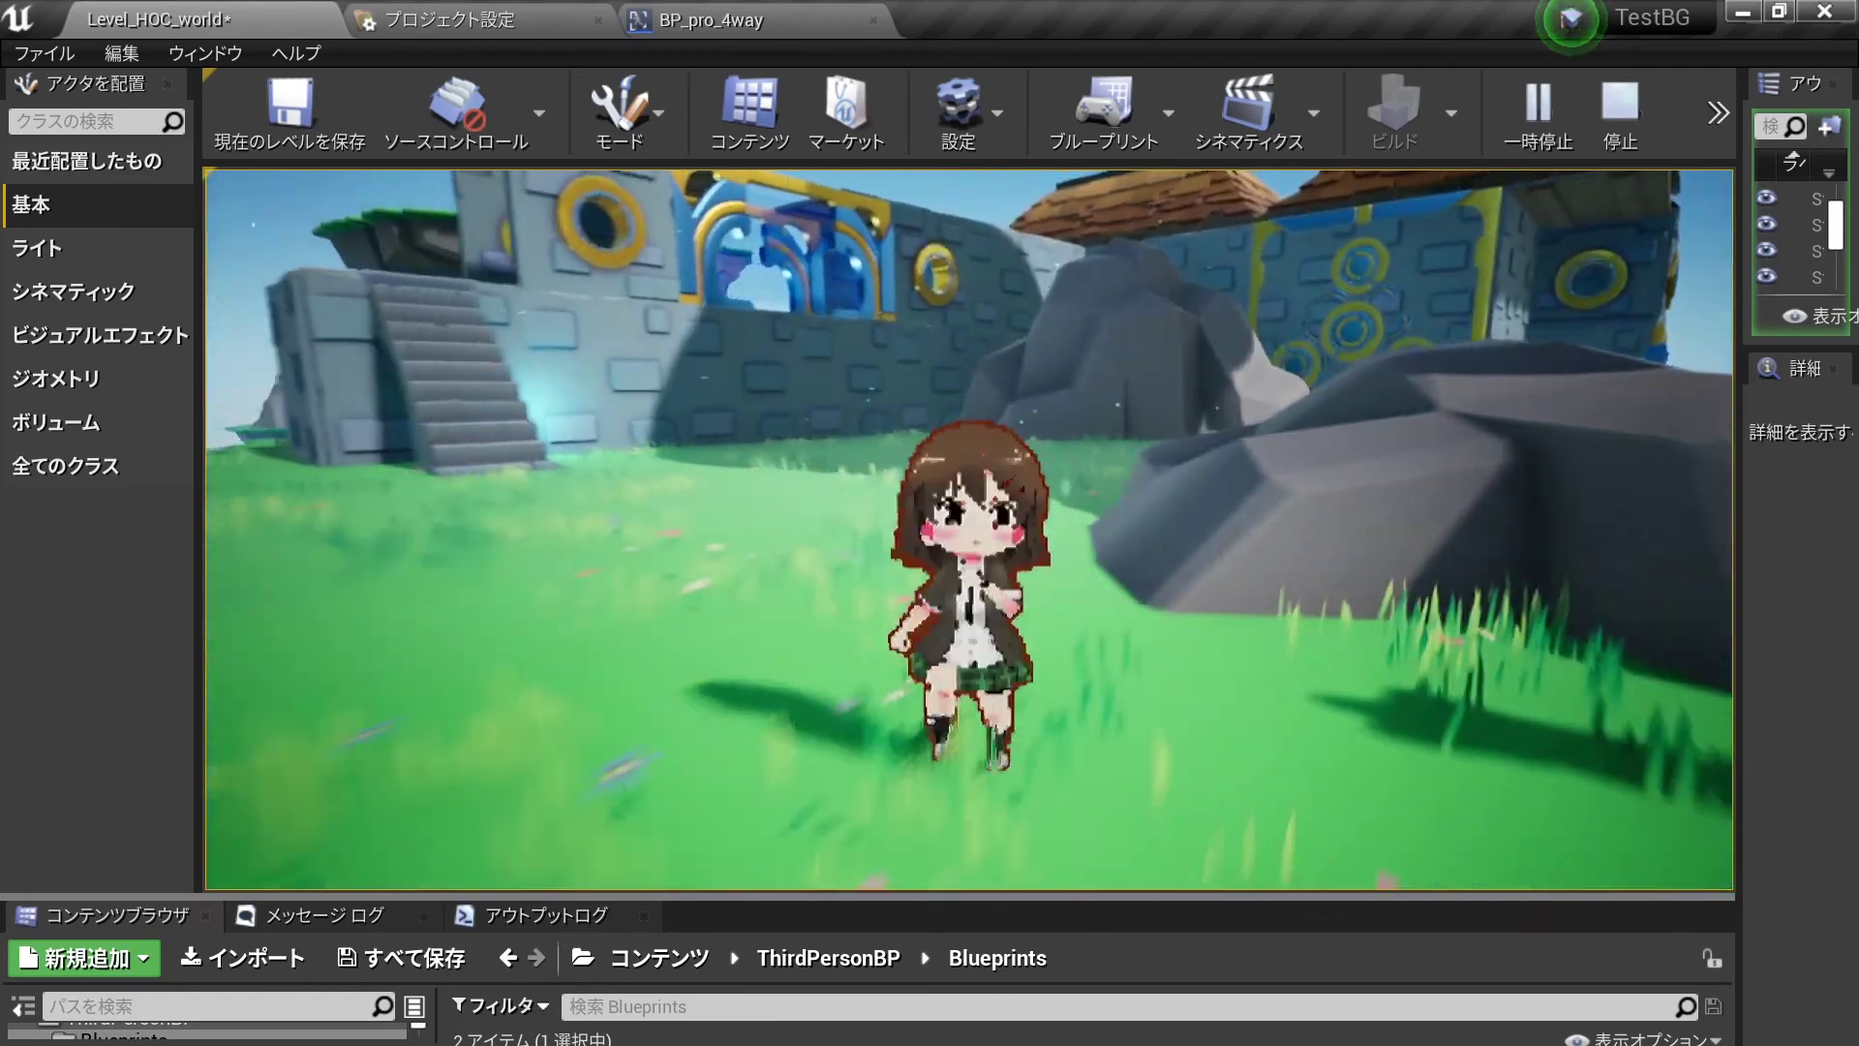
- Walk her left, then right, ending beside the EpicCharacter facing the camera
{"action": "key", "text": "a"}
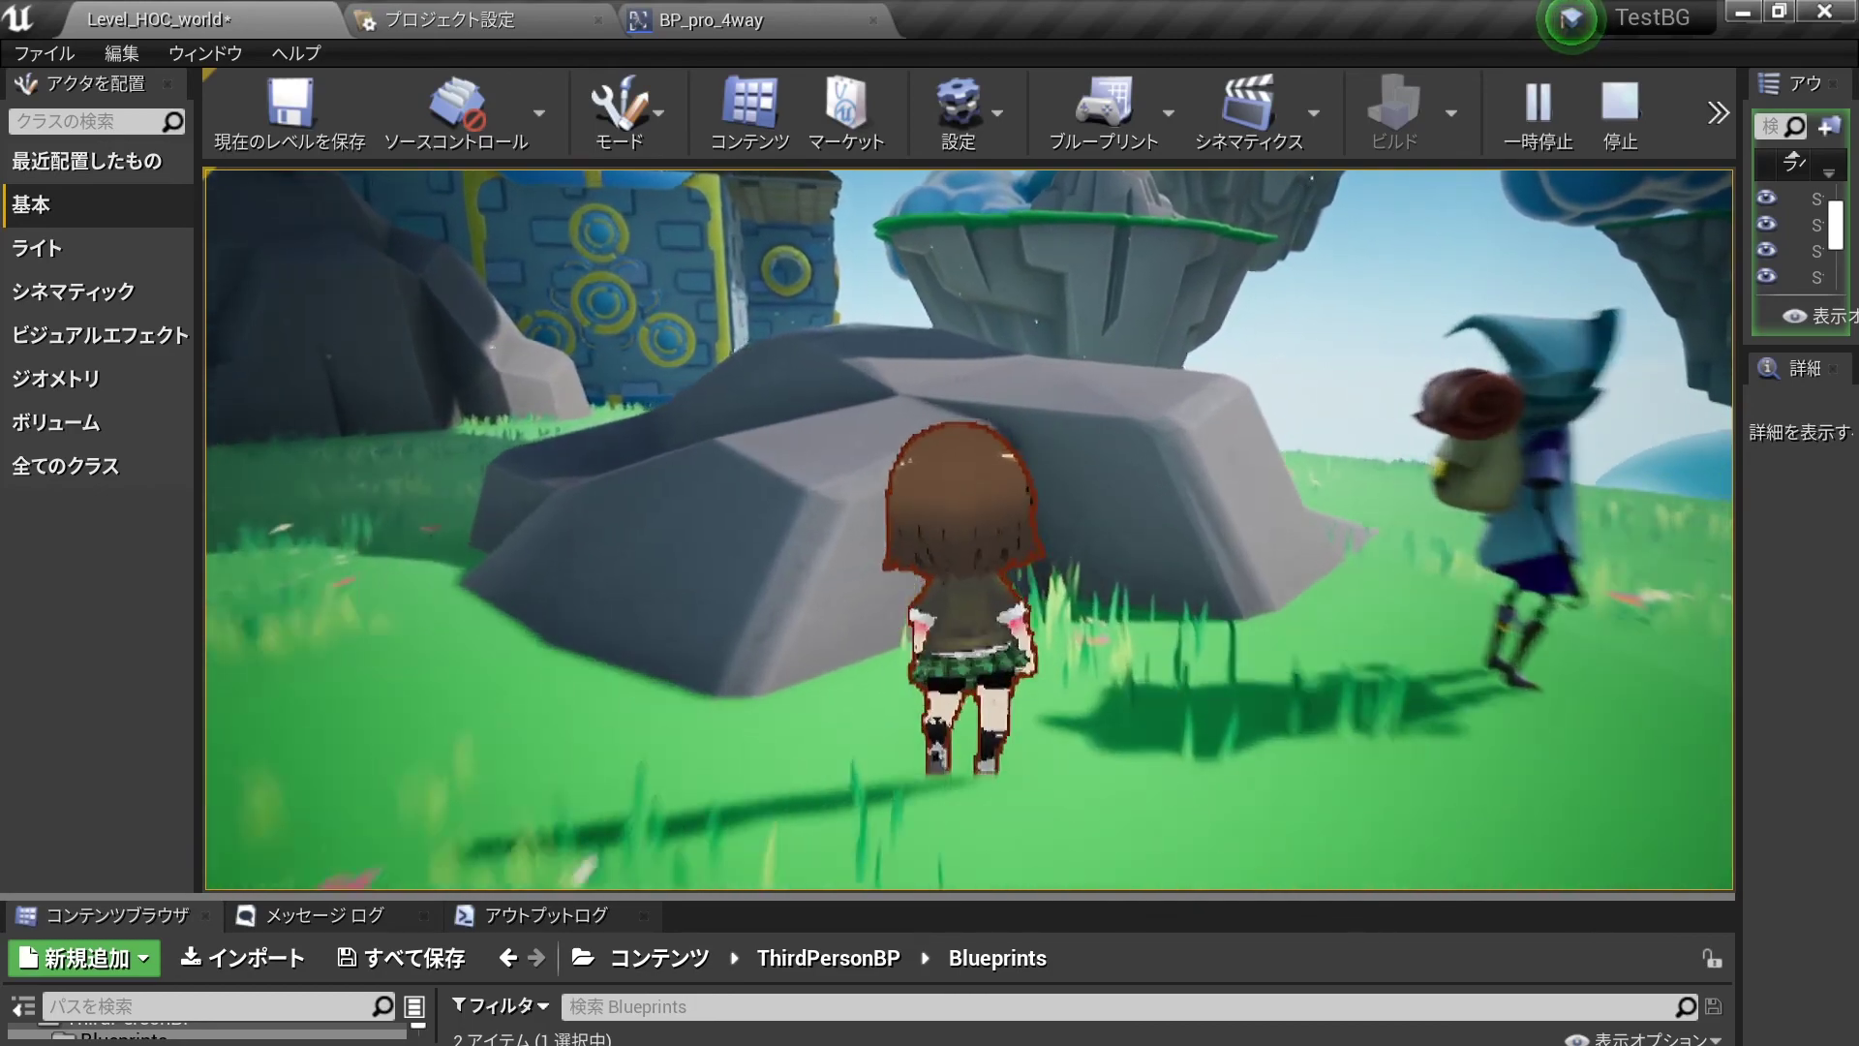
{"action": "key", "text": "a"}
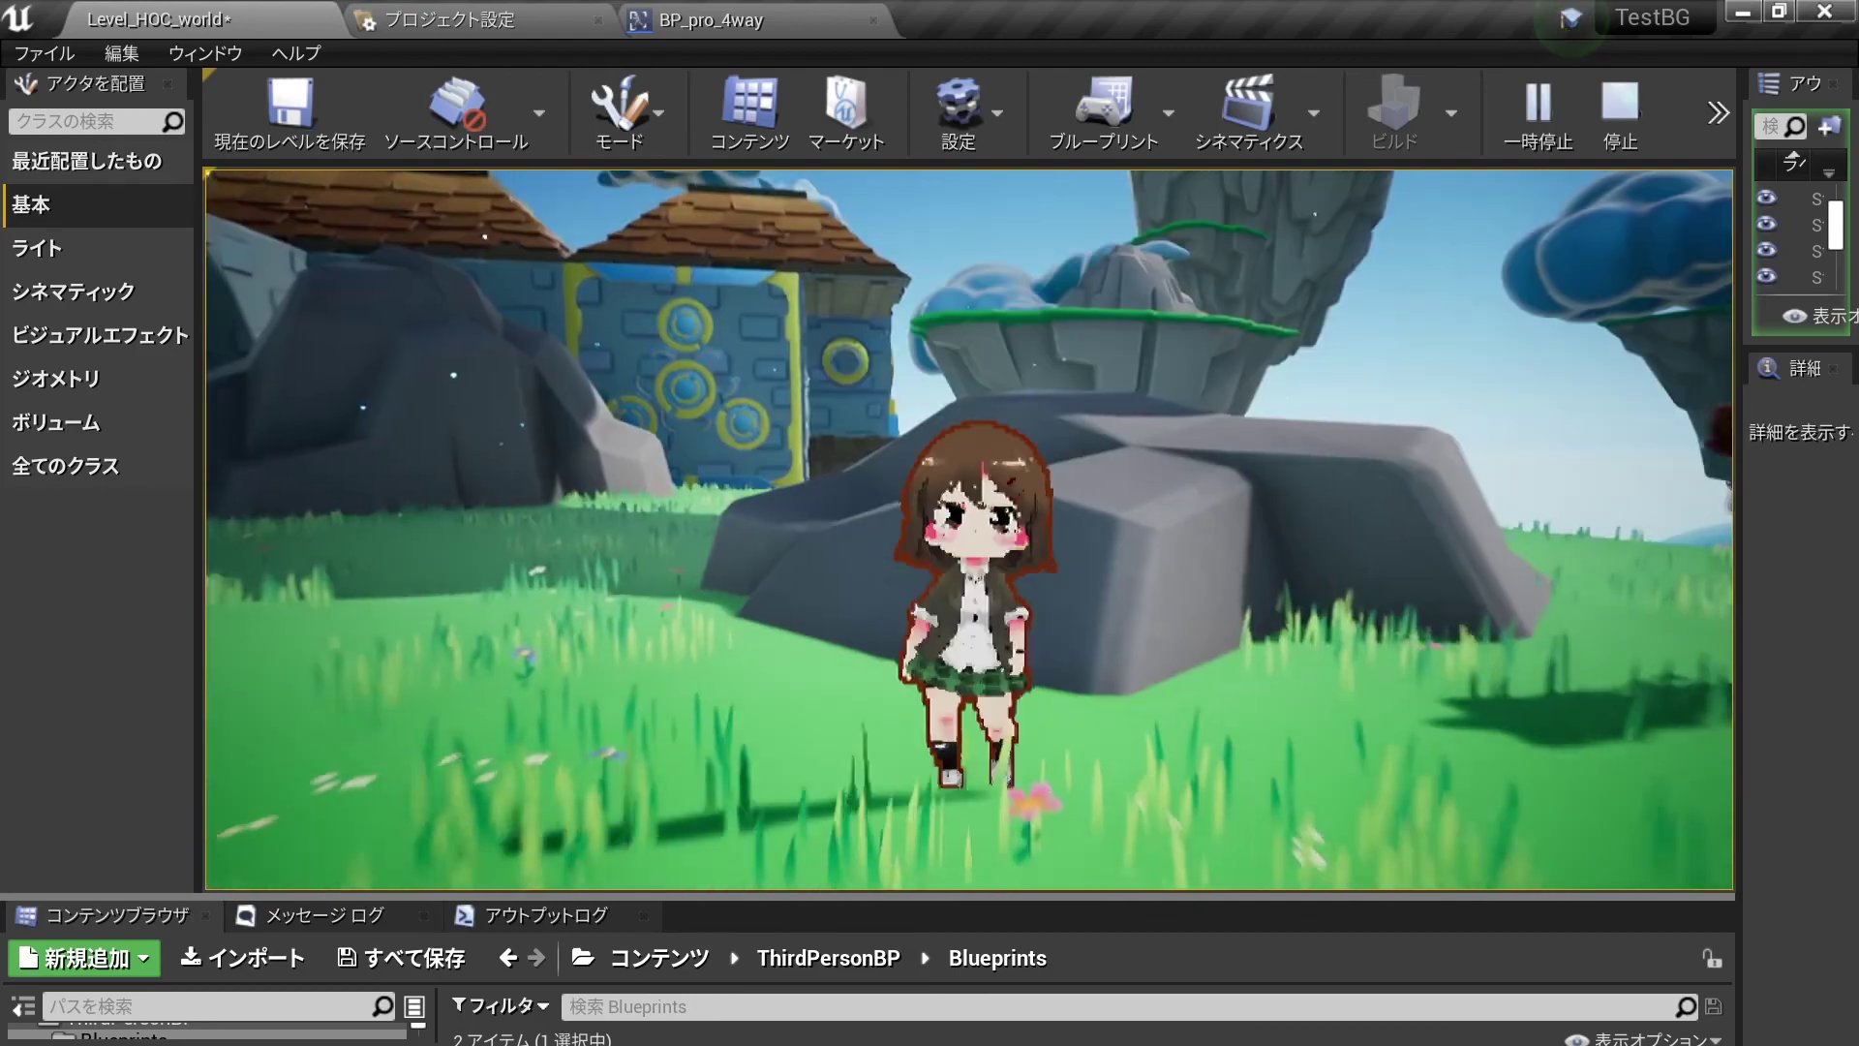
{"action": "key", "text": "a"}
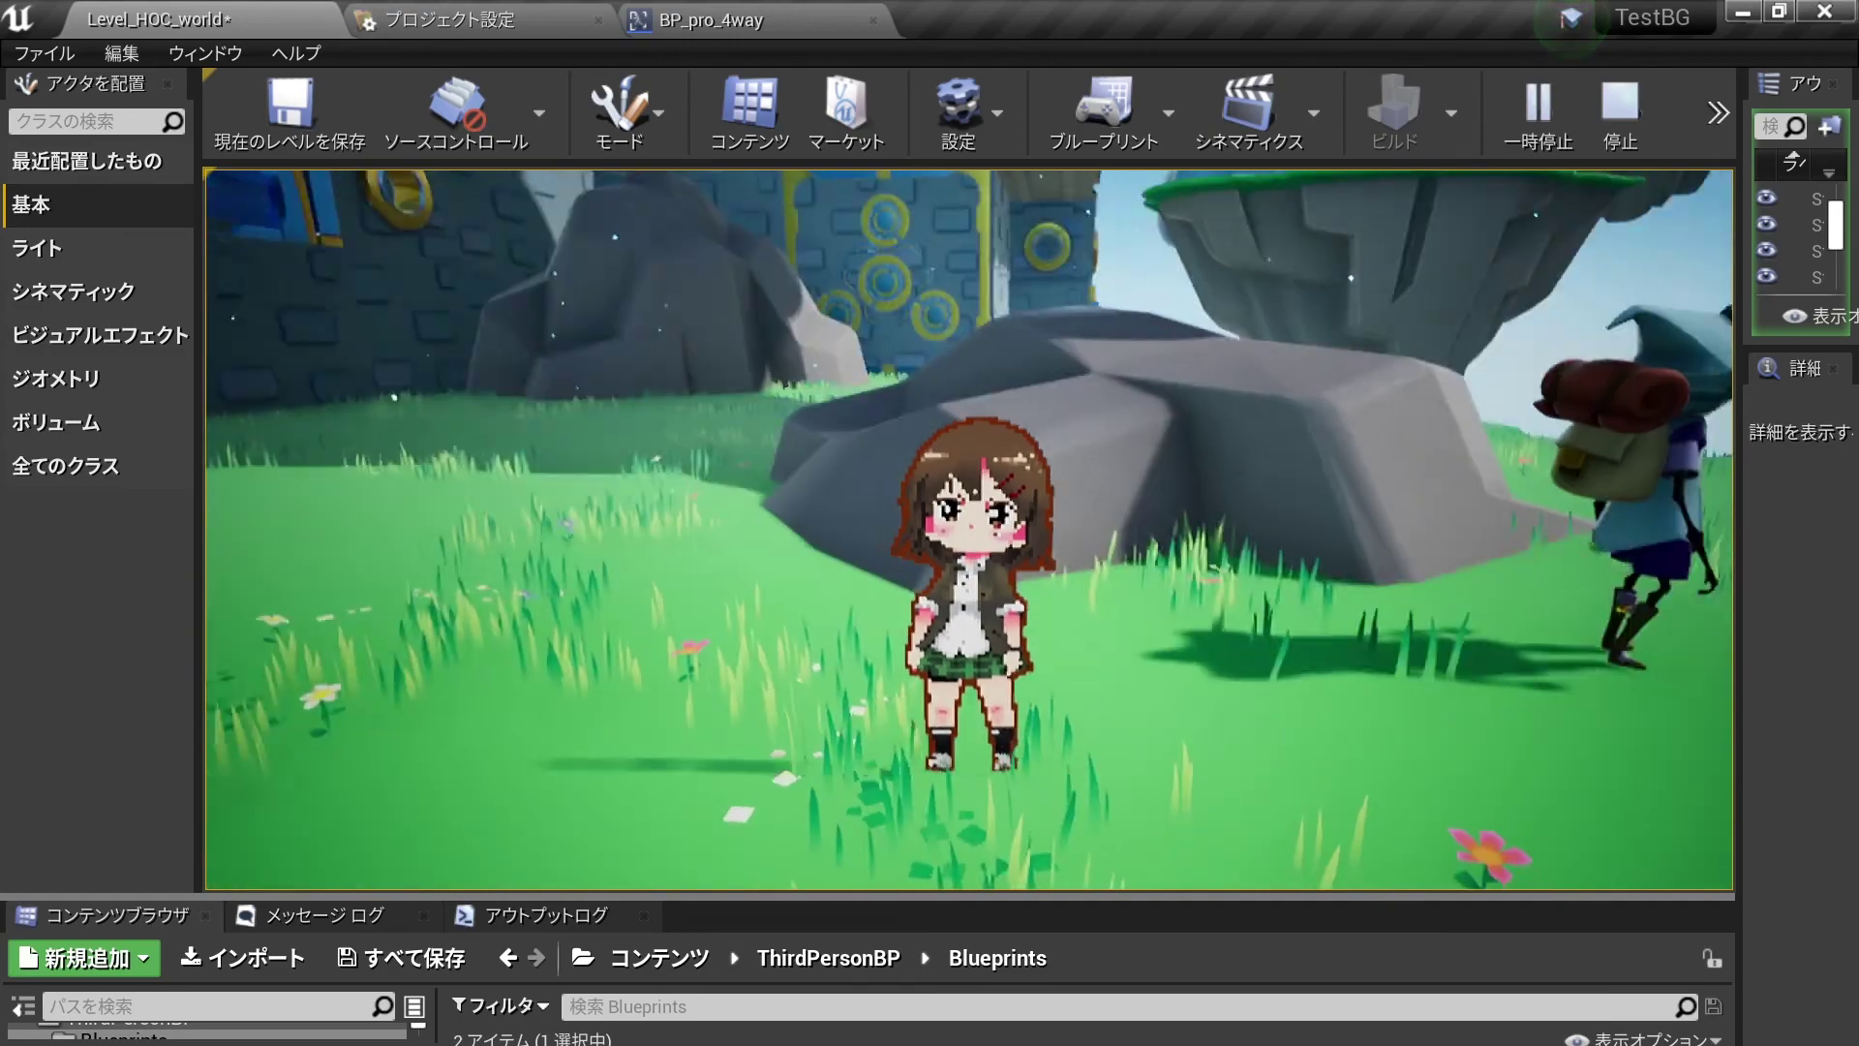
{"action": "key", "text": "a"}
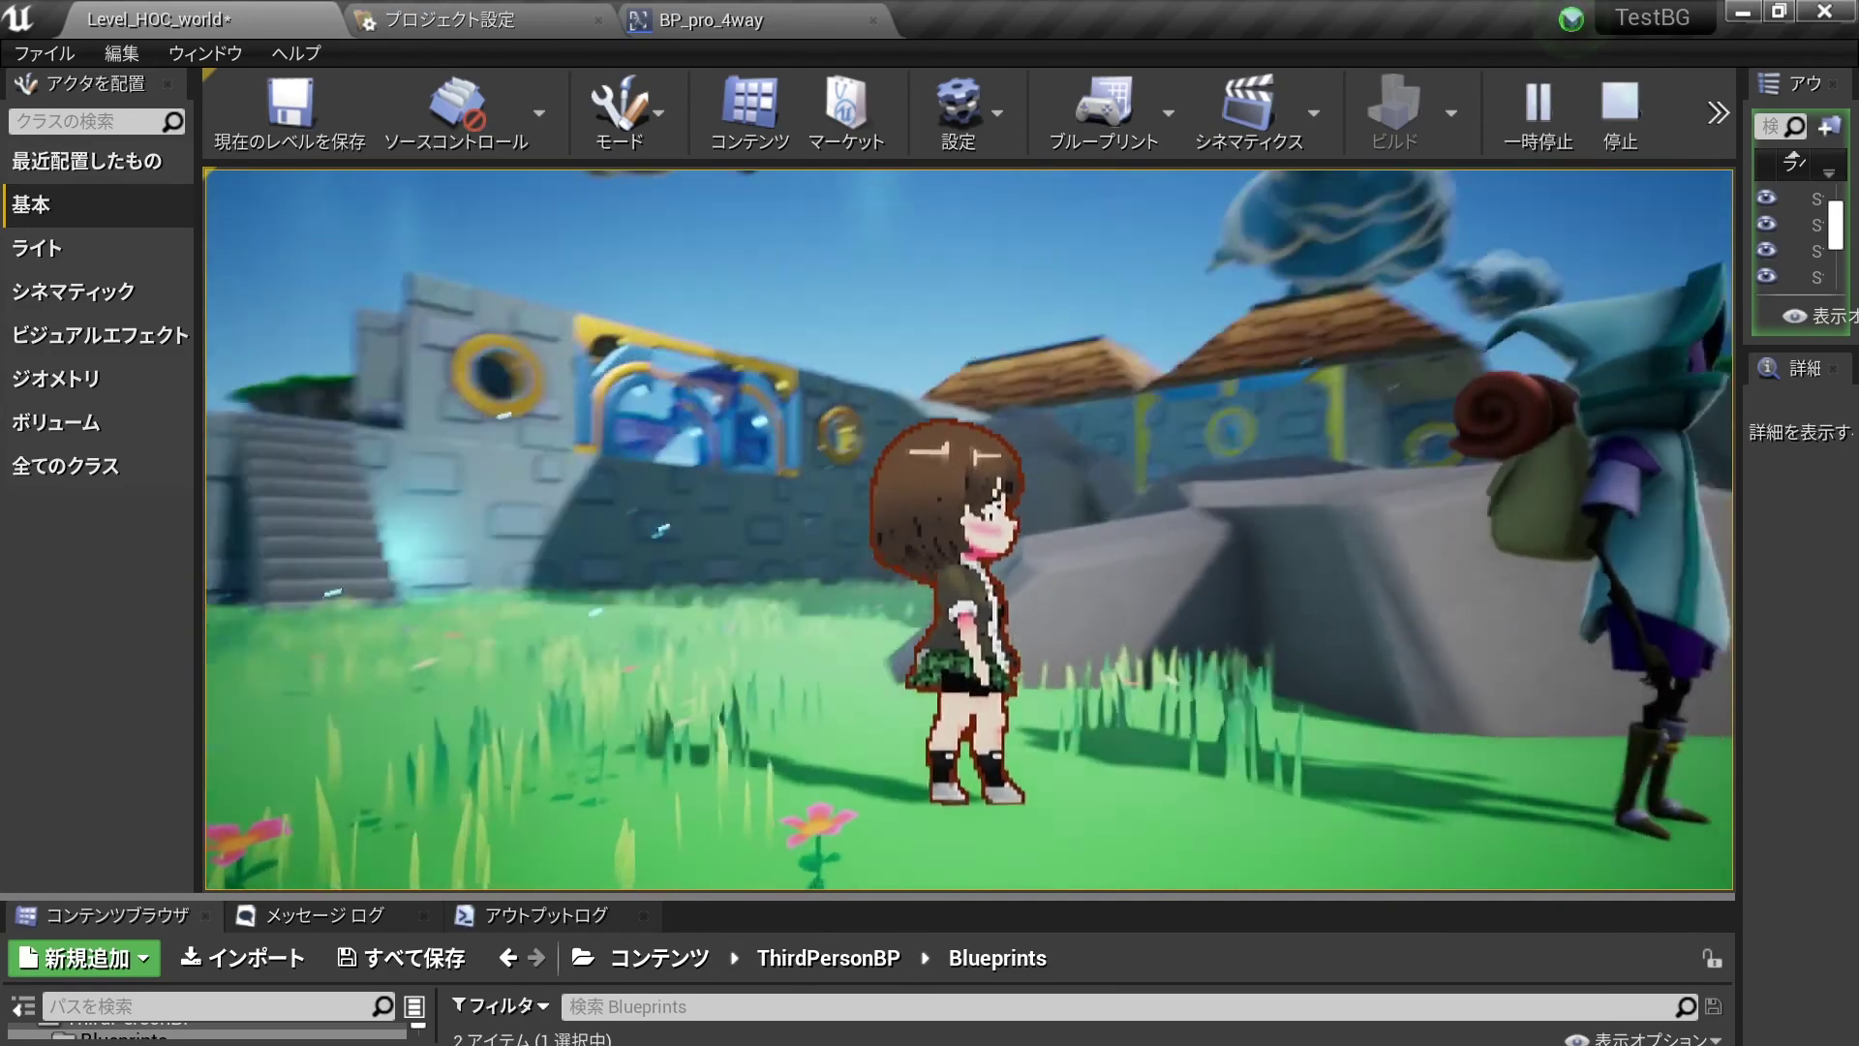
{"action": "key", "text": "s"}
{"action": "key", "text": "d"}
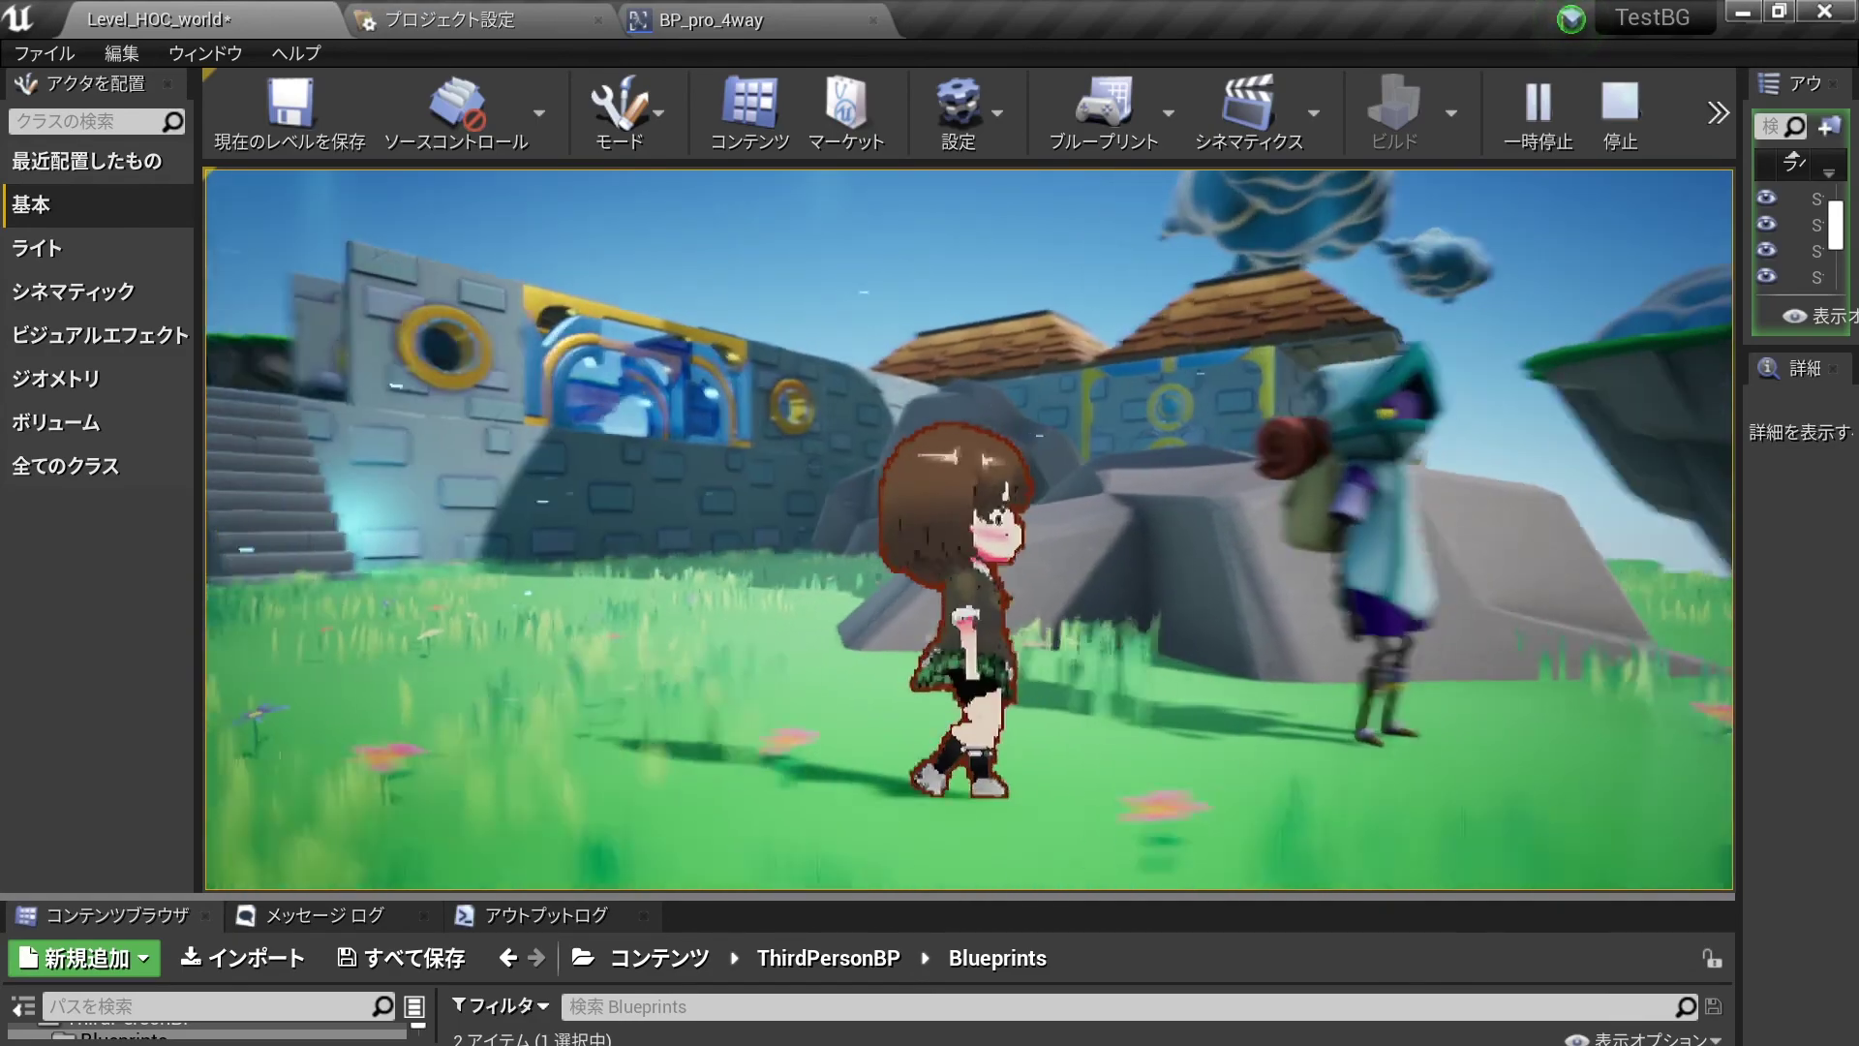
{"action": "key", "text": "d"}
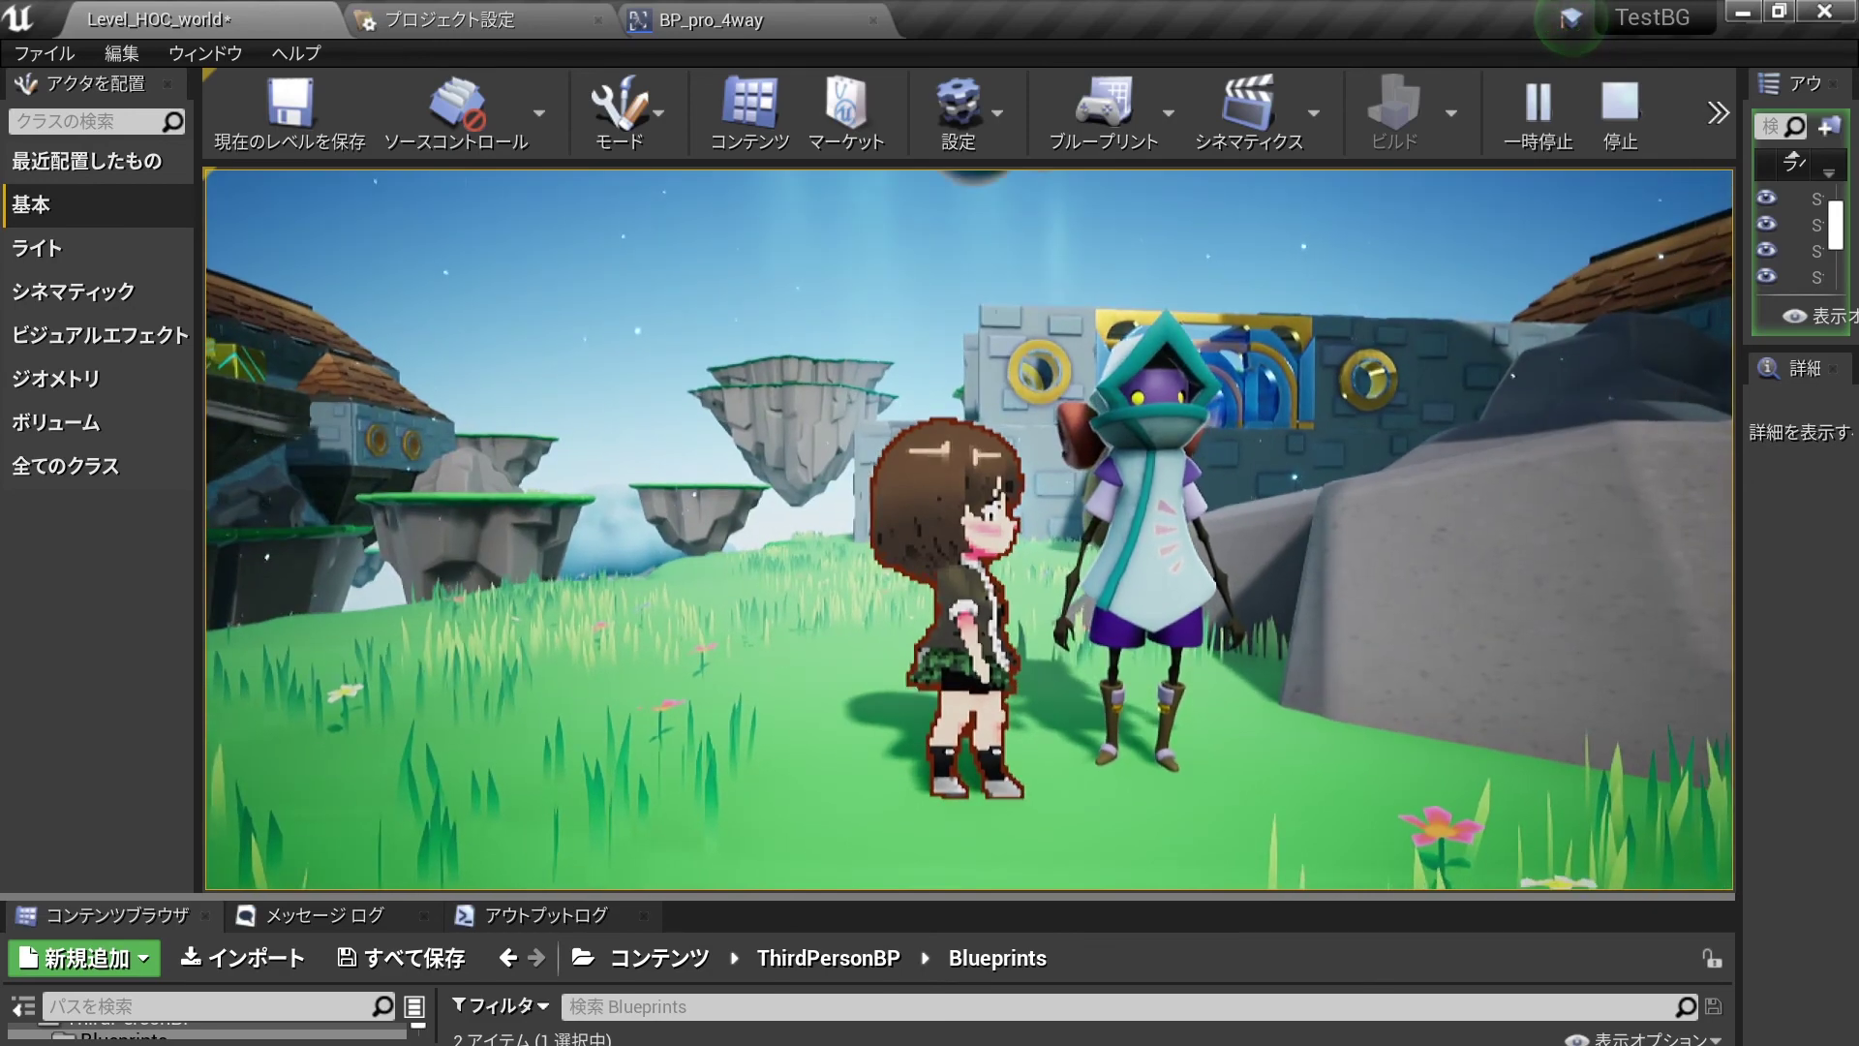
{"action": "key", "text": "w"}
{"action": "key", "text": "s"}
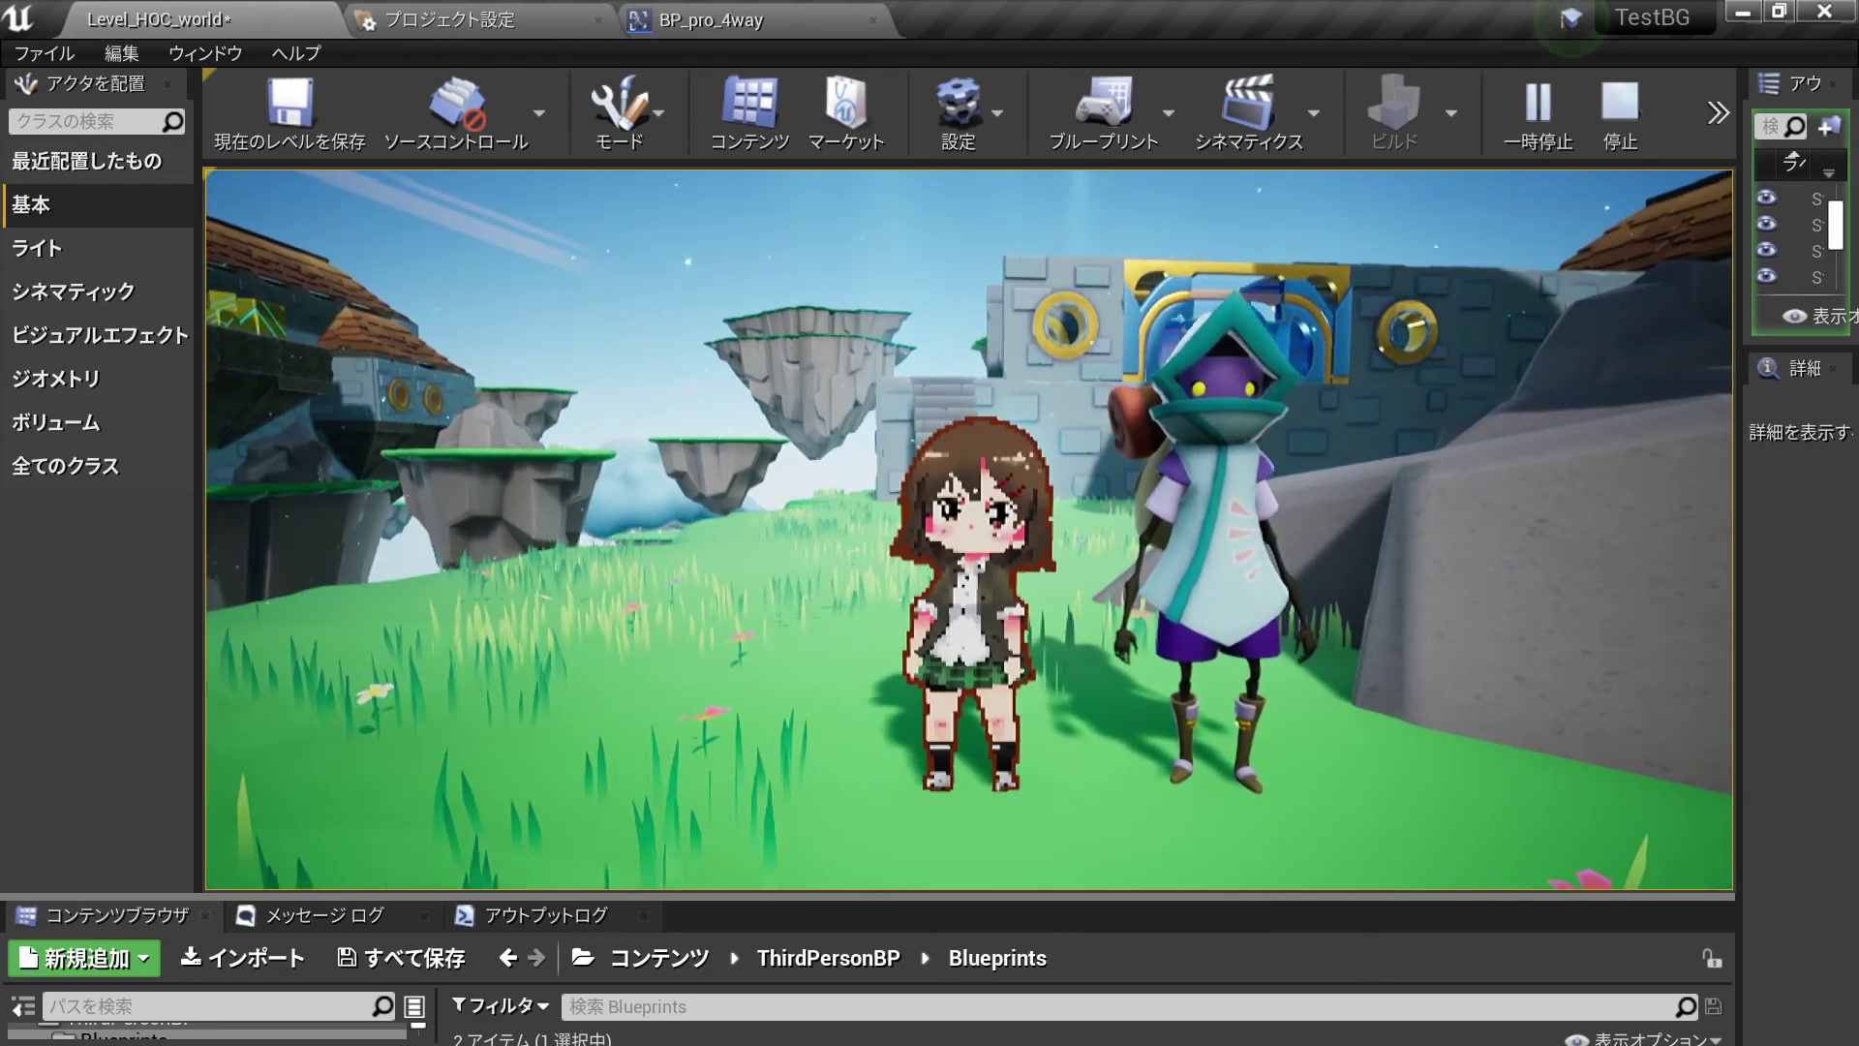